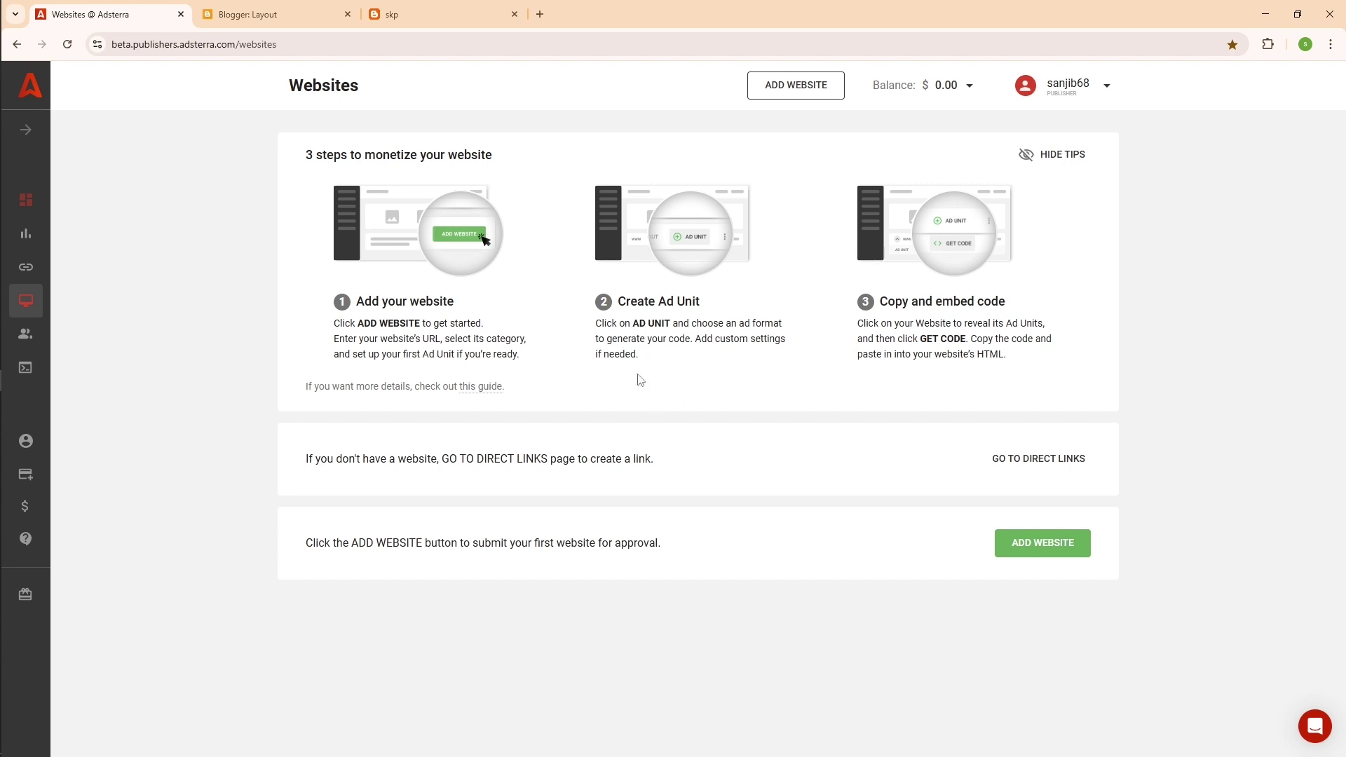
Step: Open the form for adding a new website from the Websites page
{"action": "left_click", "coordinate": [22, 274]}
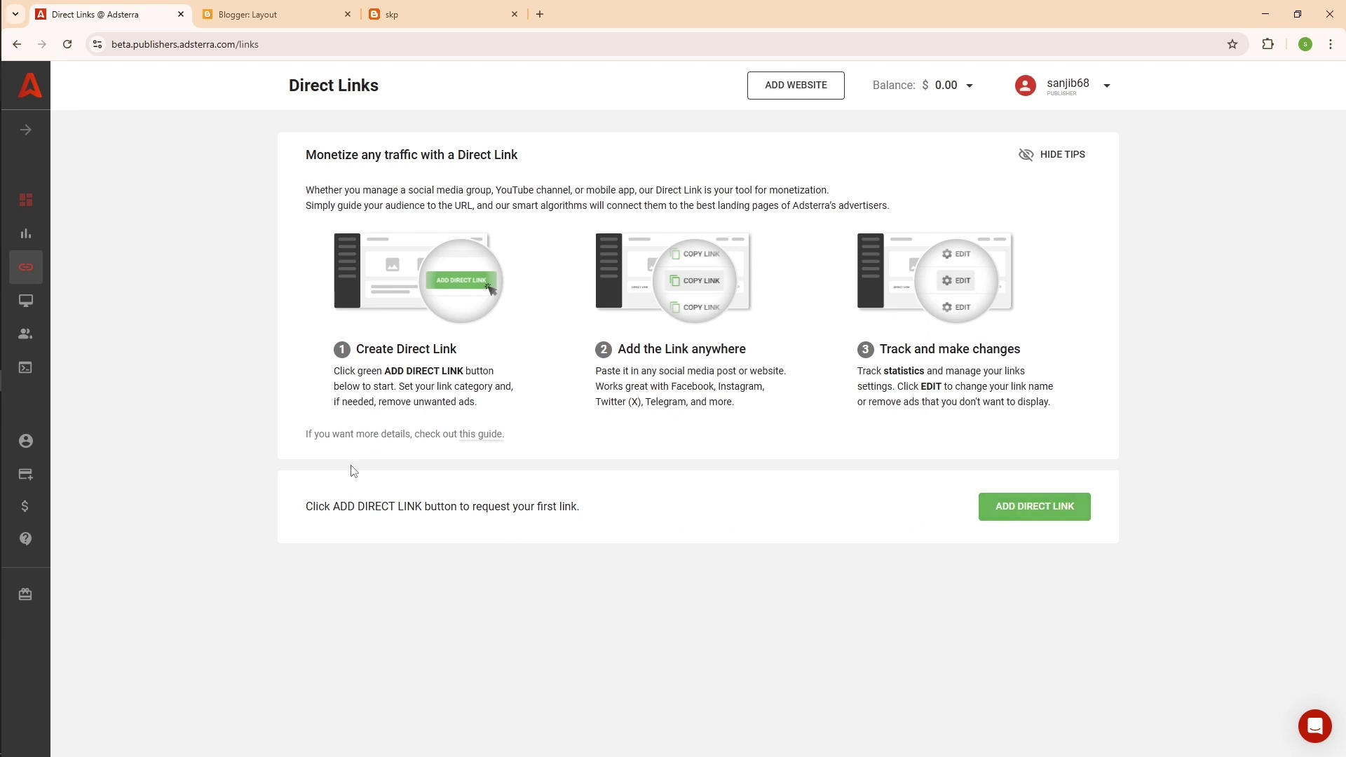
{"action": "left_click", "coordinate": [27, 308]}
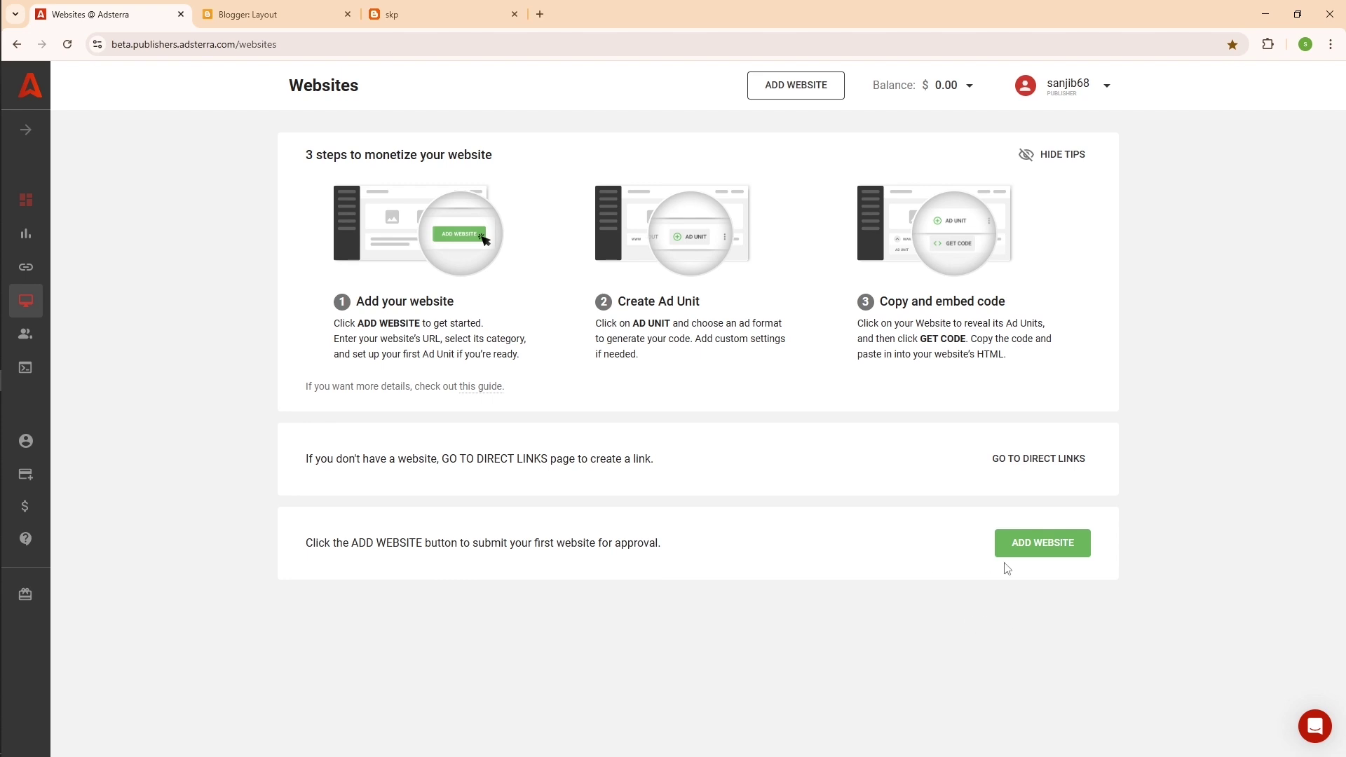
{"action": "left_click", "coordinate": [1046, 550]}
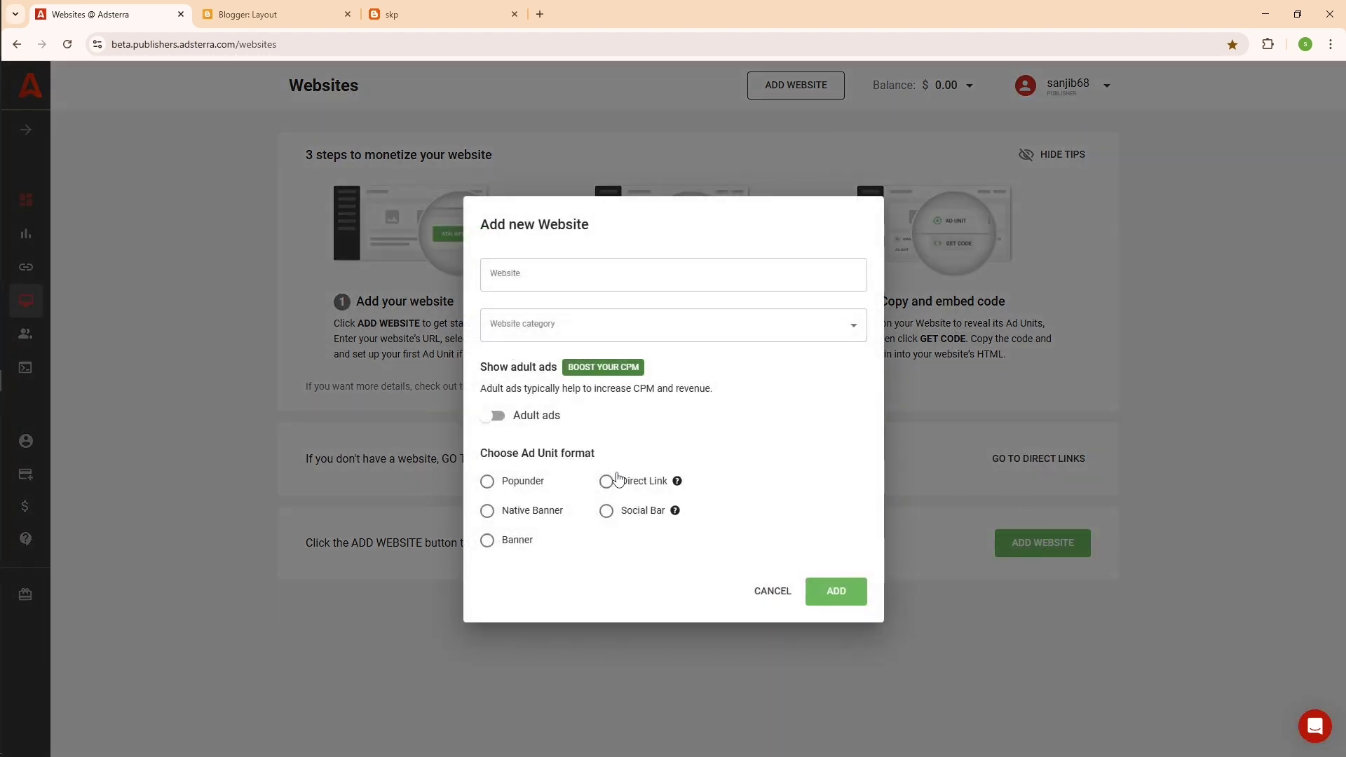
Step: Fill in the Website field with the skp blog's URL copied from its open browser tab
{"action": "left_click", "coordinate": [526, 271]}
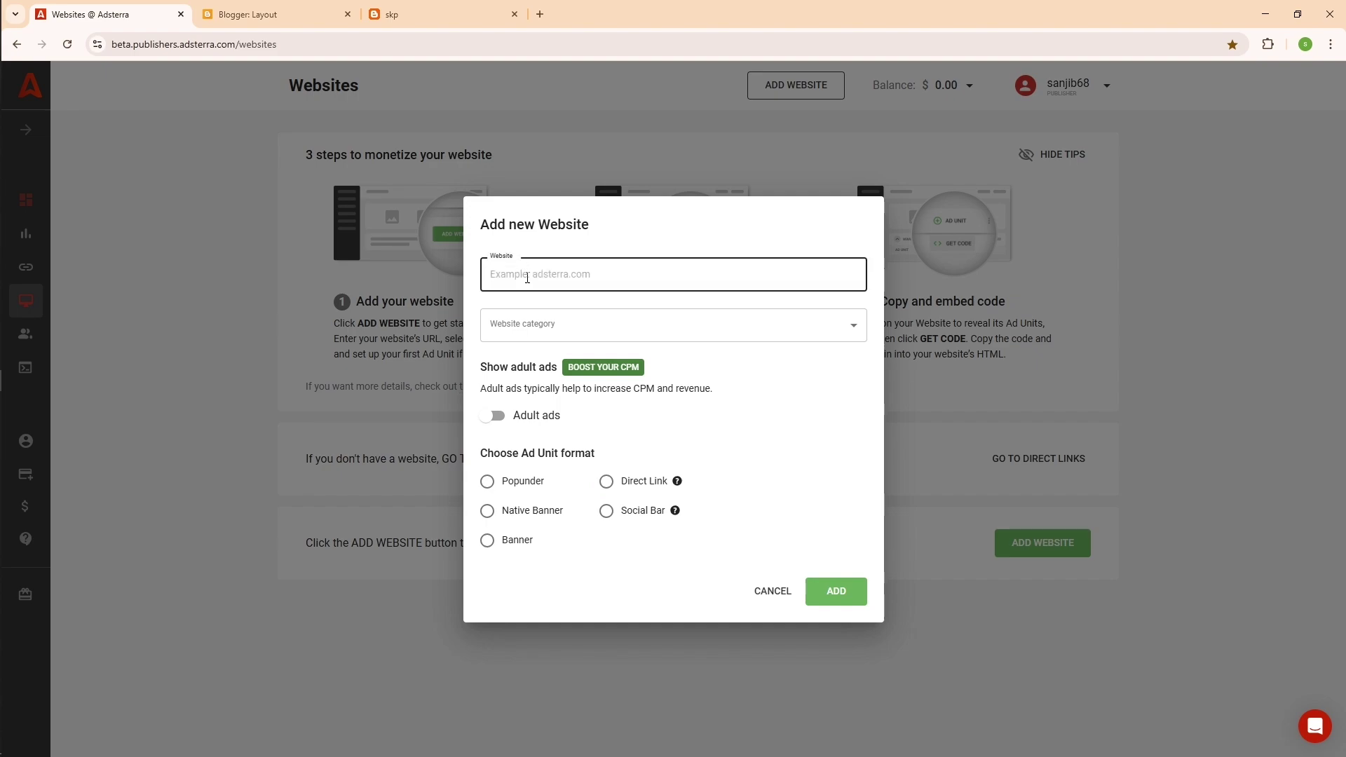
{"action": "left_click", "coordinate": [392, 8]}
{"action": "left_click", "coordinate": [298, 47]}
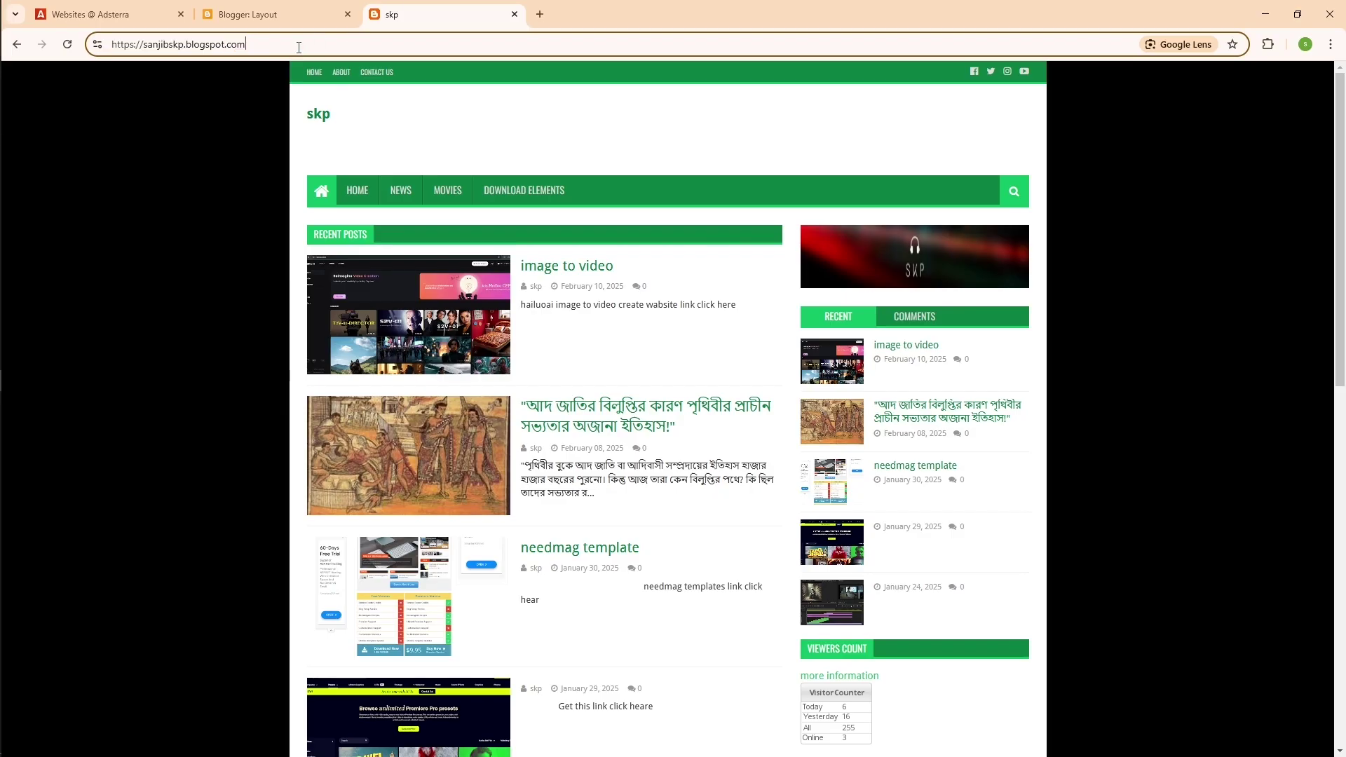
{"action": "left_click_drag", "start_coordinate": [276, 43], "coordinate": [117, 42]}
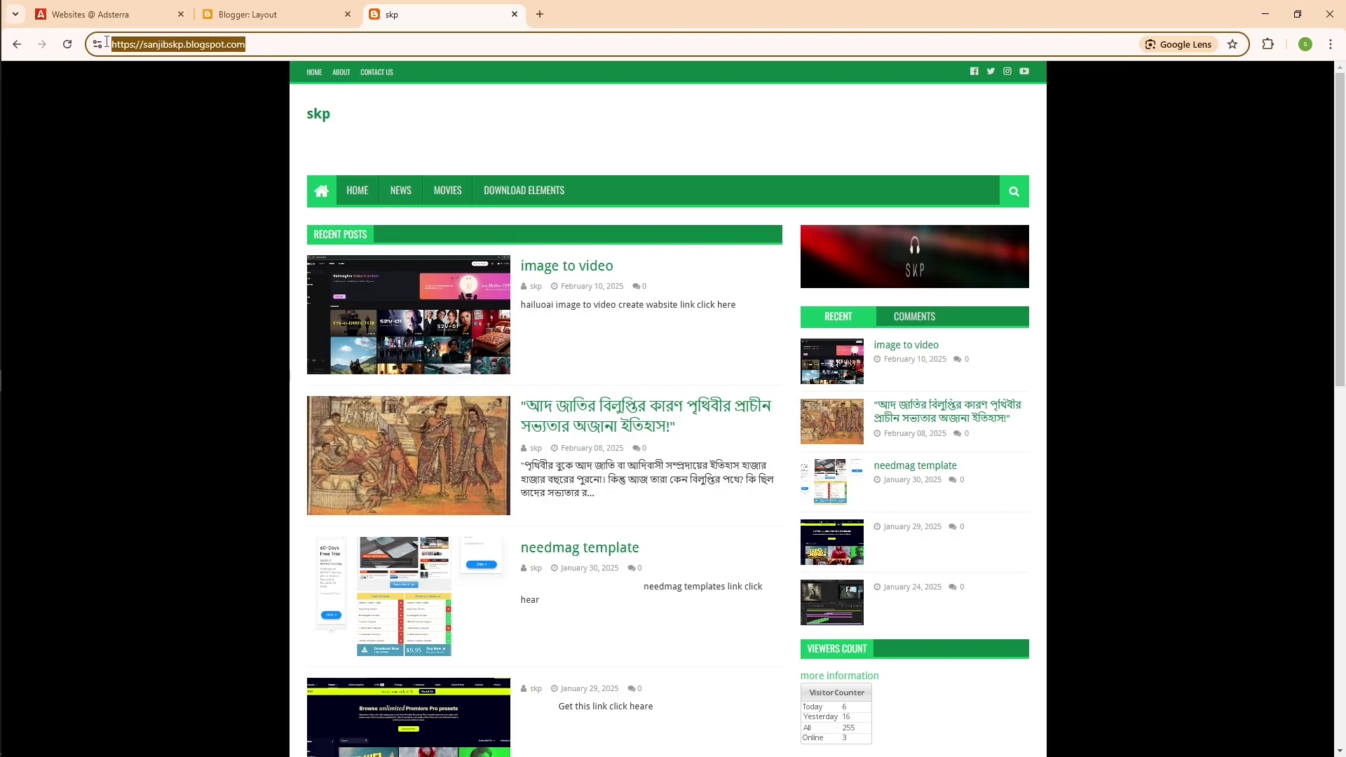
{"action": "right_click", "coordinate": [120, 44]}
{"action": "left_click", "coordinate": [185, 174]}
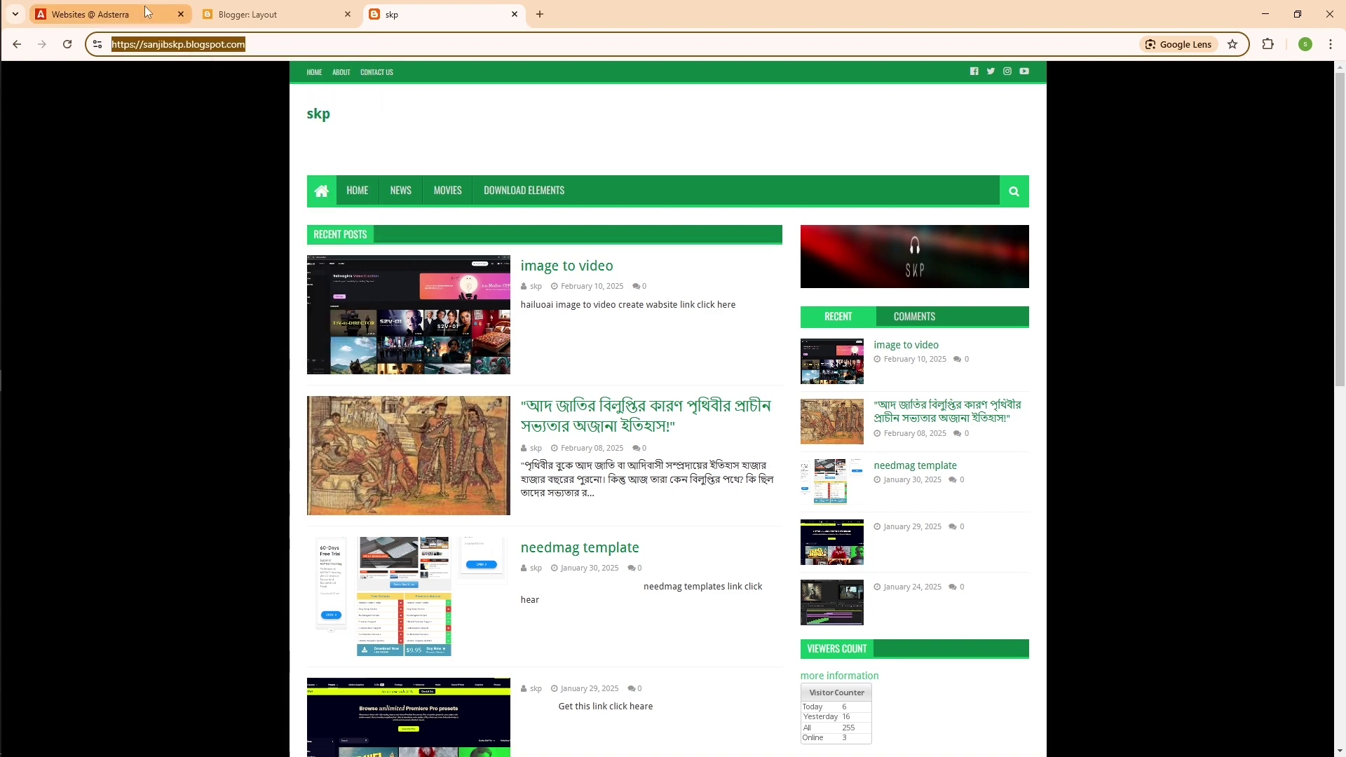
{"action": "left_click", "coordinate": [145, 8]}
{"action": "right_click", "coordinate": [574, 285]}
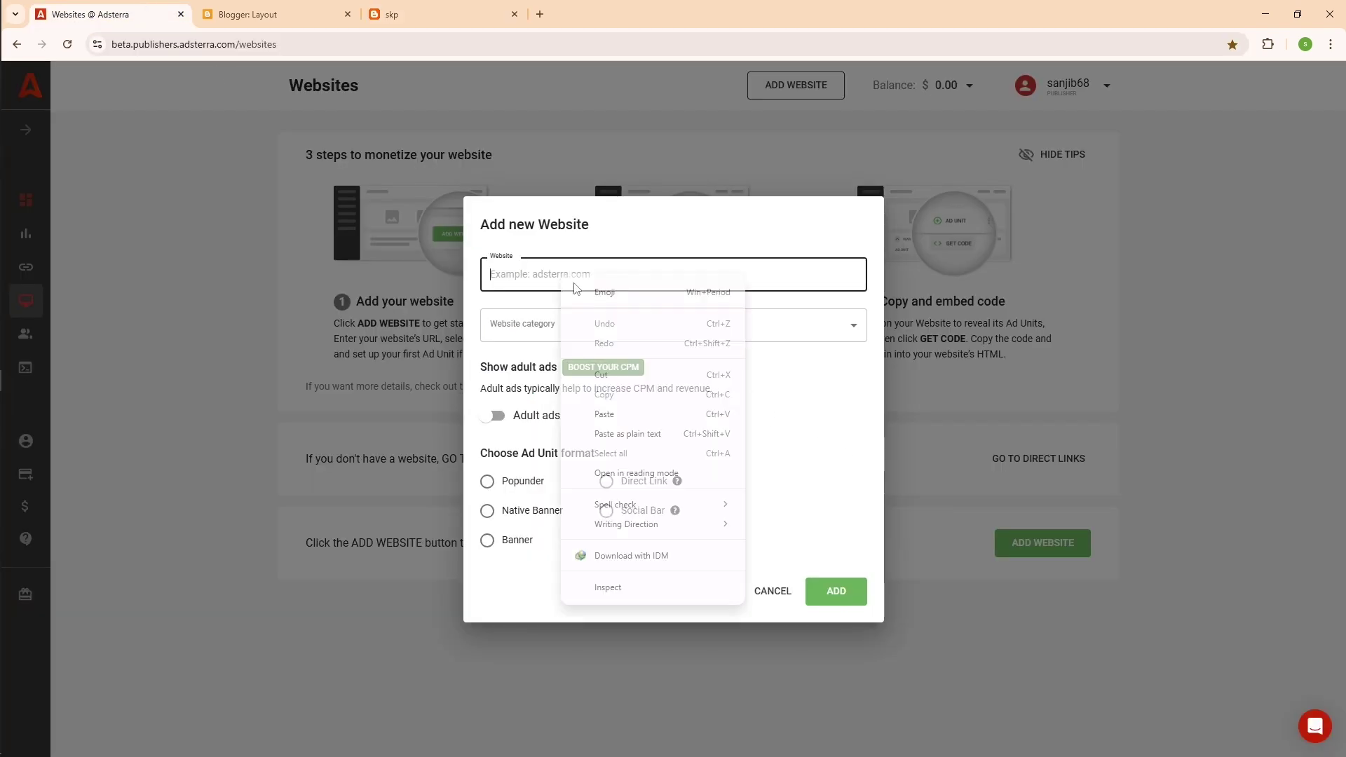
{"action": "left_click", "coordinate": [605, 413]}
Step: Set the new website's category to Other
{"action": "left_click", "coordinate": [853, 330]}
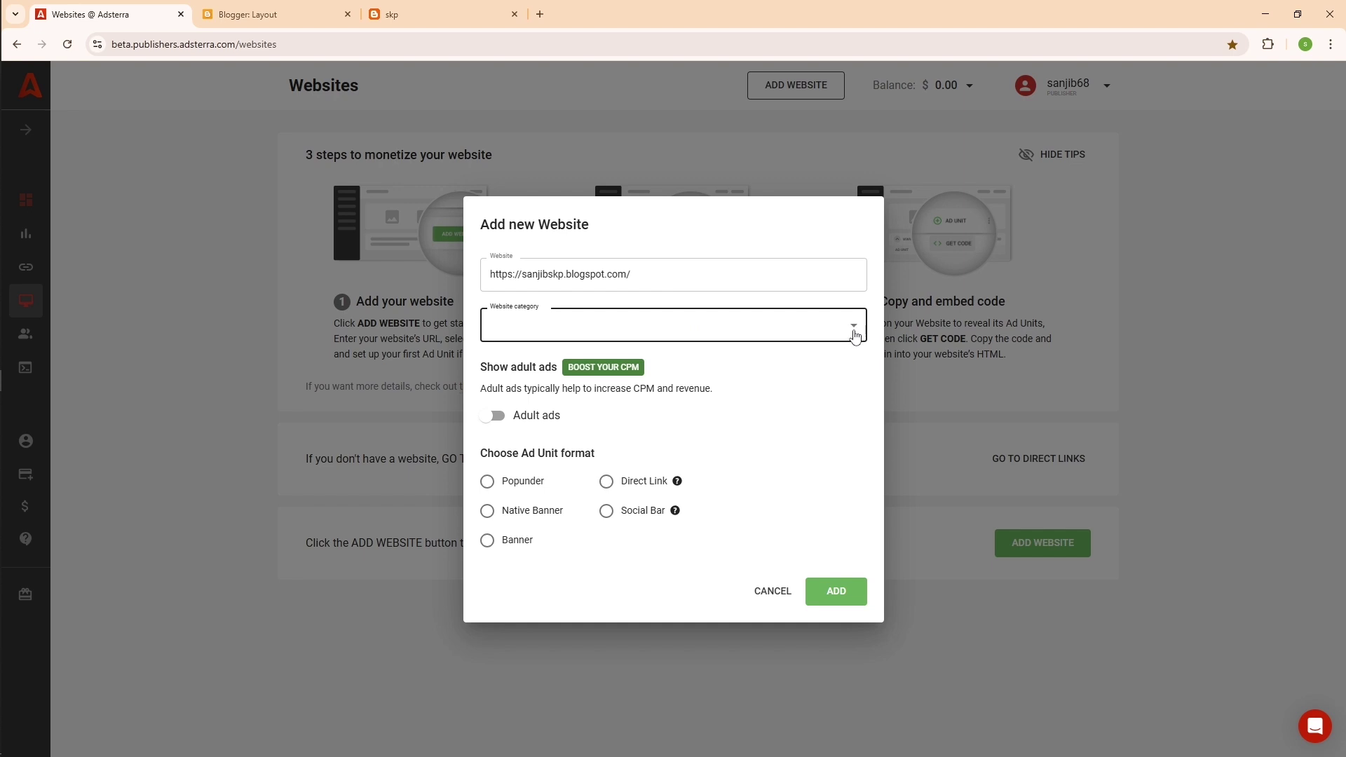
{"action": "left_click", "coordinate": [855, 335]}
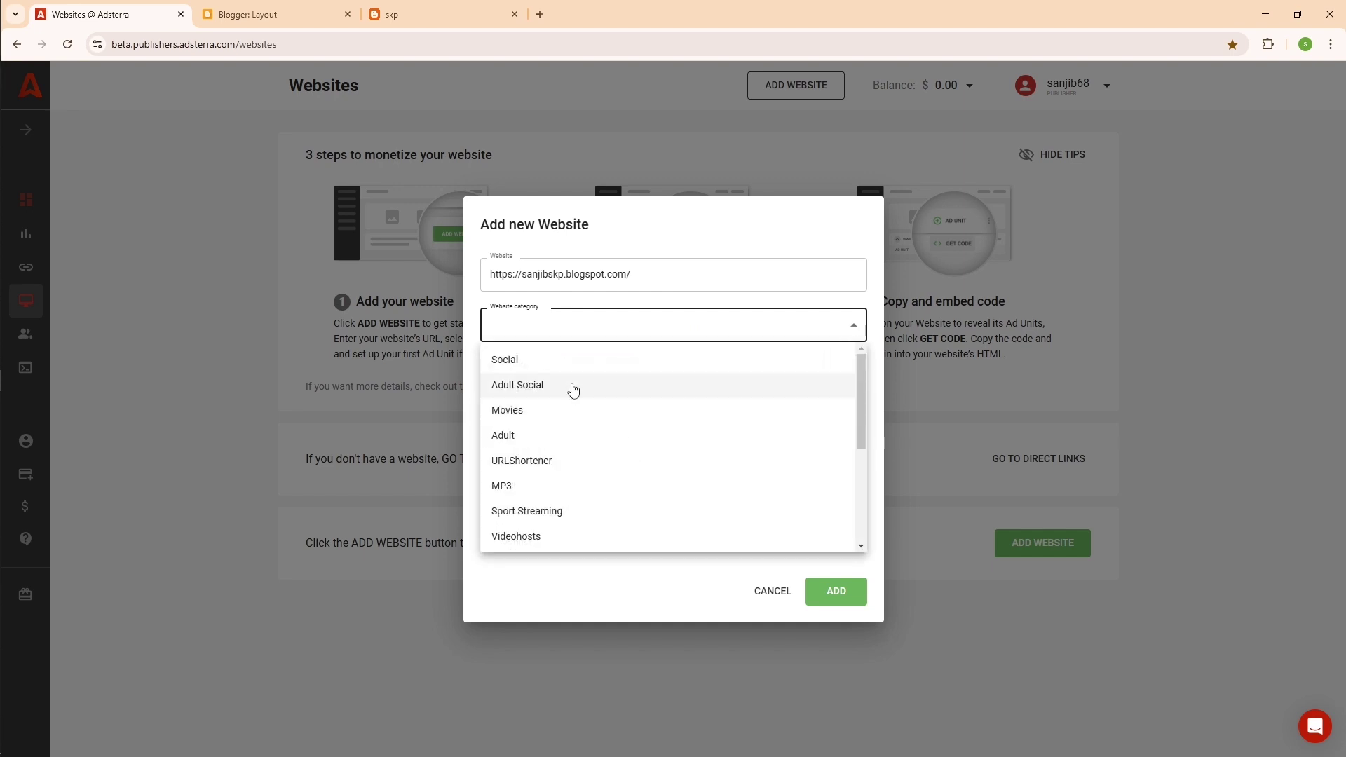
{"action": "scroll", "coordinate": [571, 435], "scroll_direction": "down", "scroll_amount": 5}
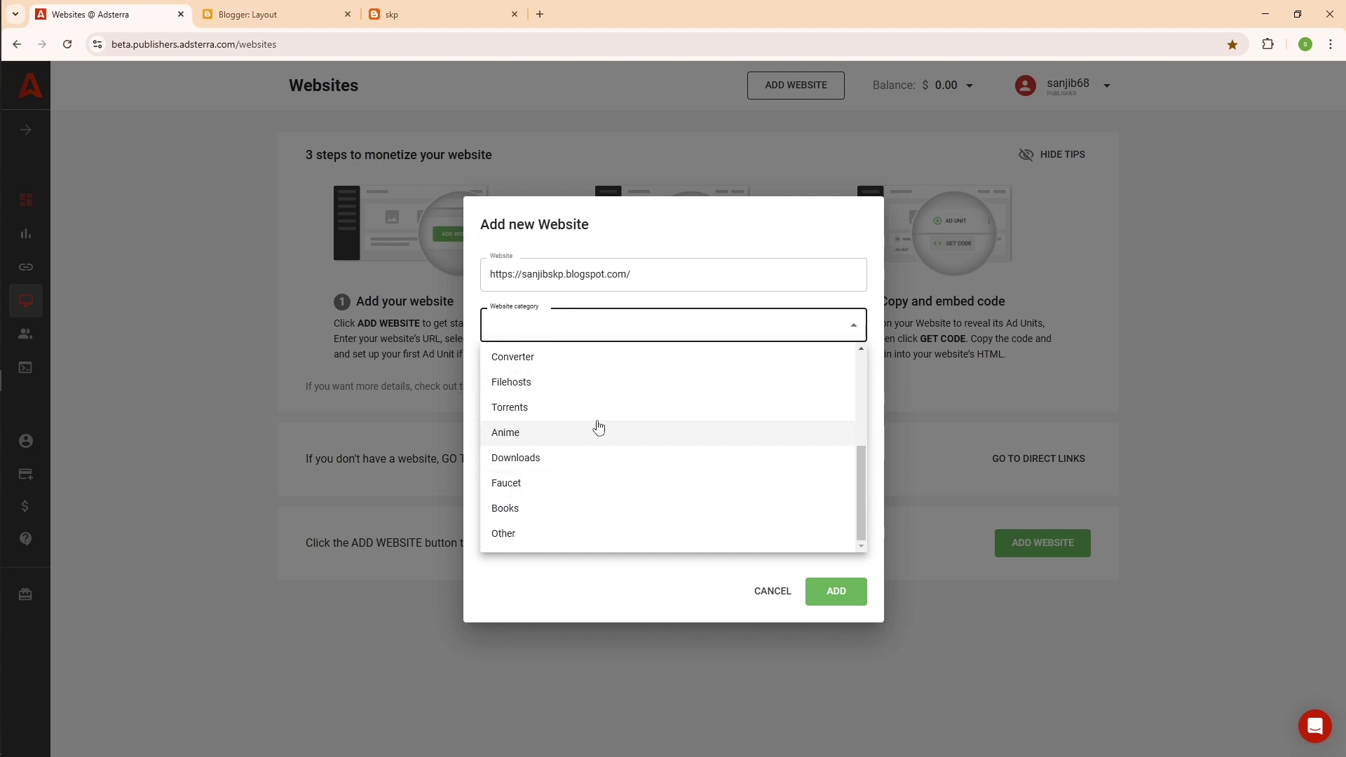
{"action": "scroll", "coordinate": [569, 450], "scroll_direction": "up", "scroll_amount": 5}
{"action": "scroll", "coordinate": [565, 450], "scroll_direction": "down", "scroll_amount": 5}
{"action": "left_click", "coordinate": [543, 540]}
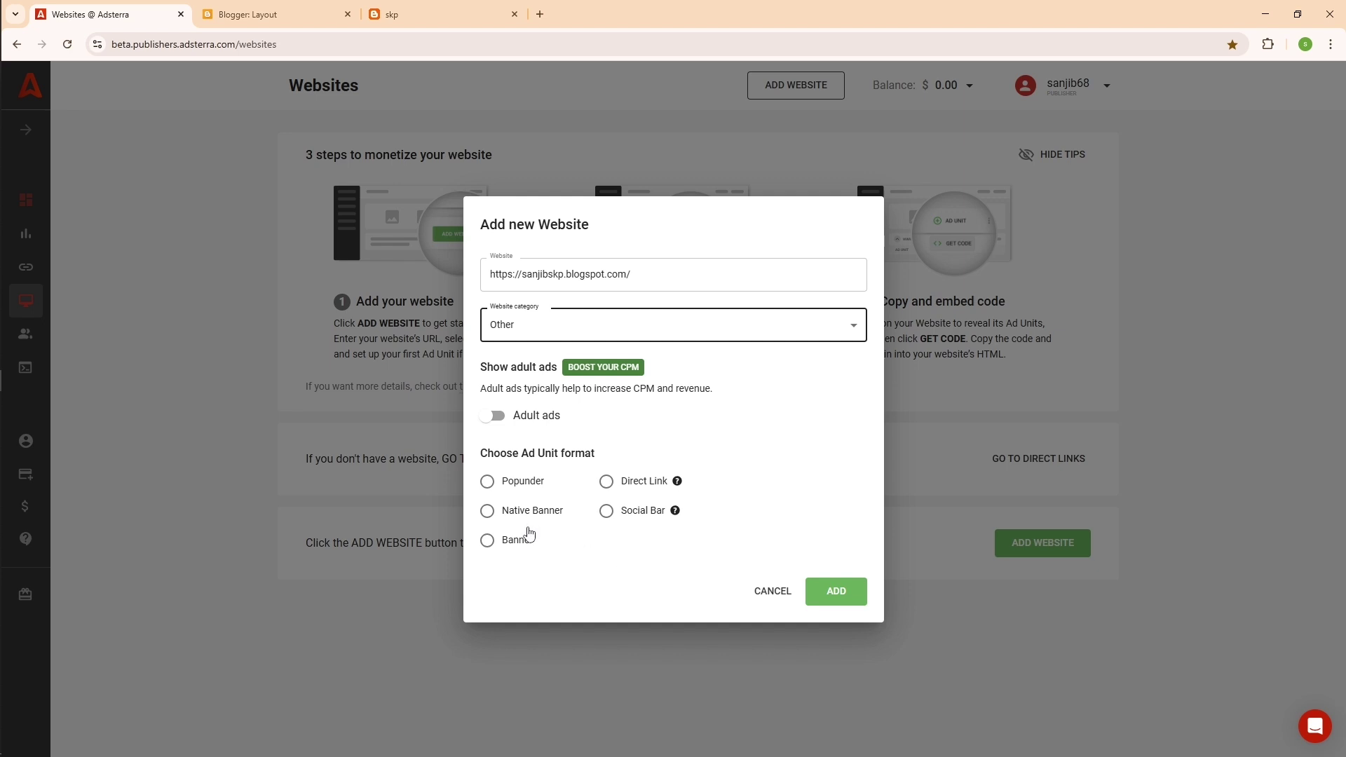
Step: Add the website with Popunder as its ad unit format, dismiss the review notice and reload the Websites page
{"action": "left_click", "coordinate": [487, 482]}
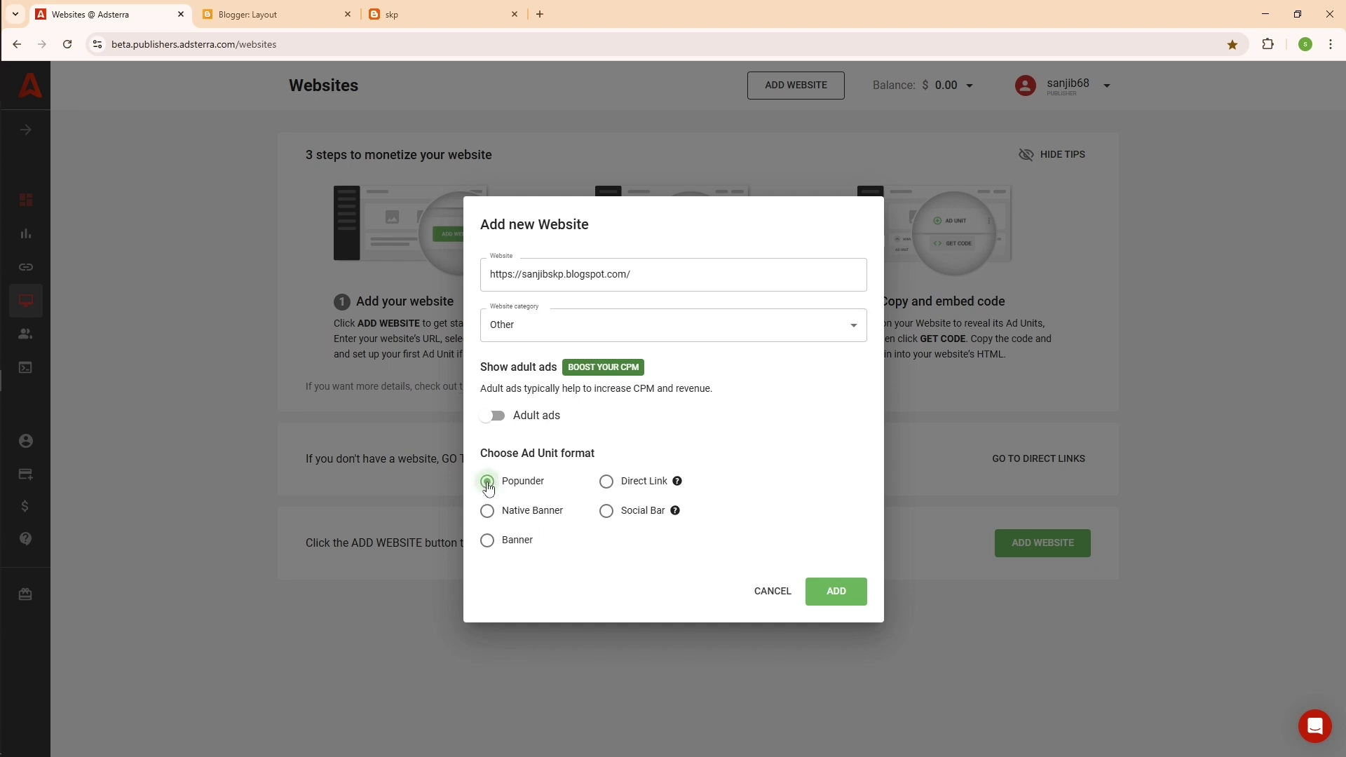
{"action": "left_click", "coordinate": [606, 511]}
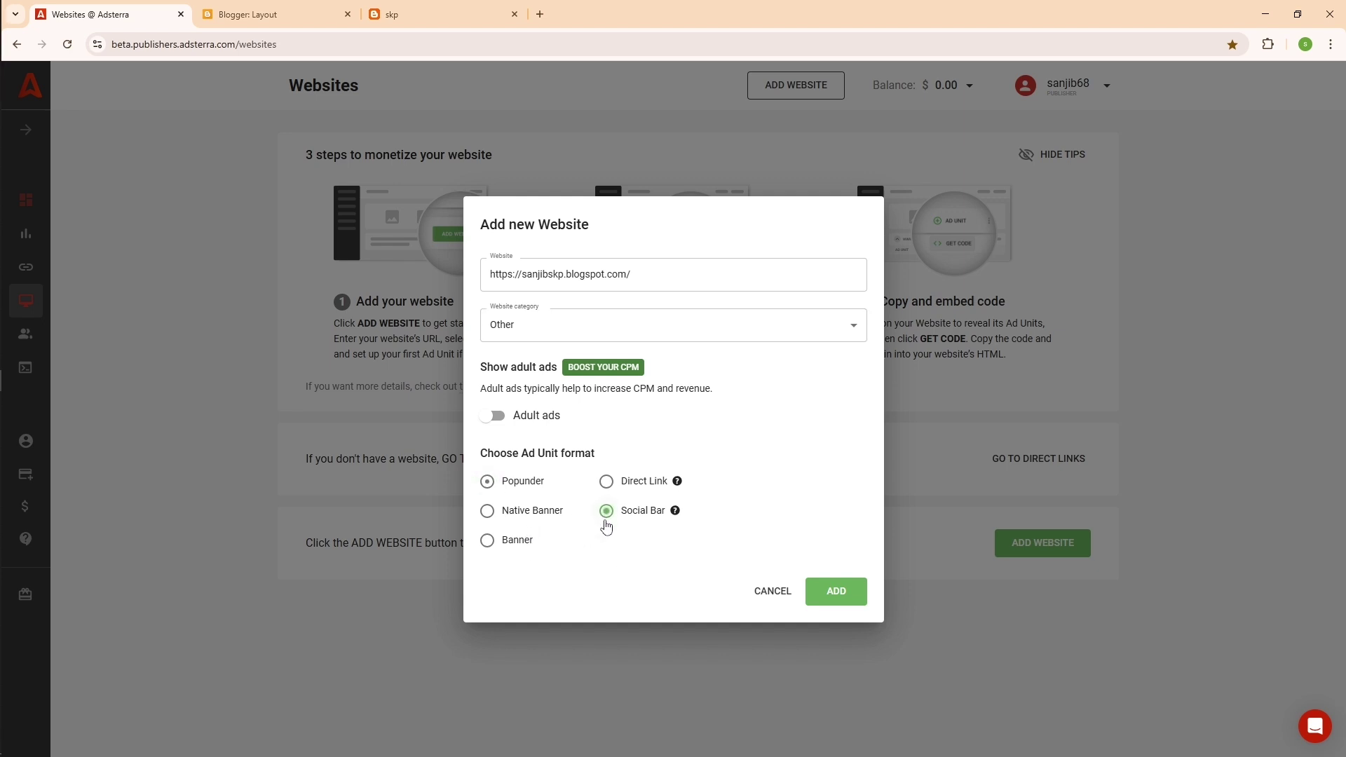
{"action": "left_click", "coordinate": [487, 482]}
{"action": "left_click", "coordinate": [607, 483]}
{"action": "left_click", "coordinate": [488, 483]}
{"action": "left_click", "coordinate": [837, 593]}
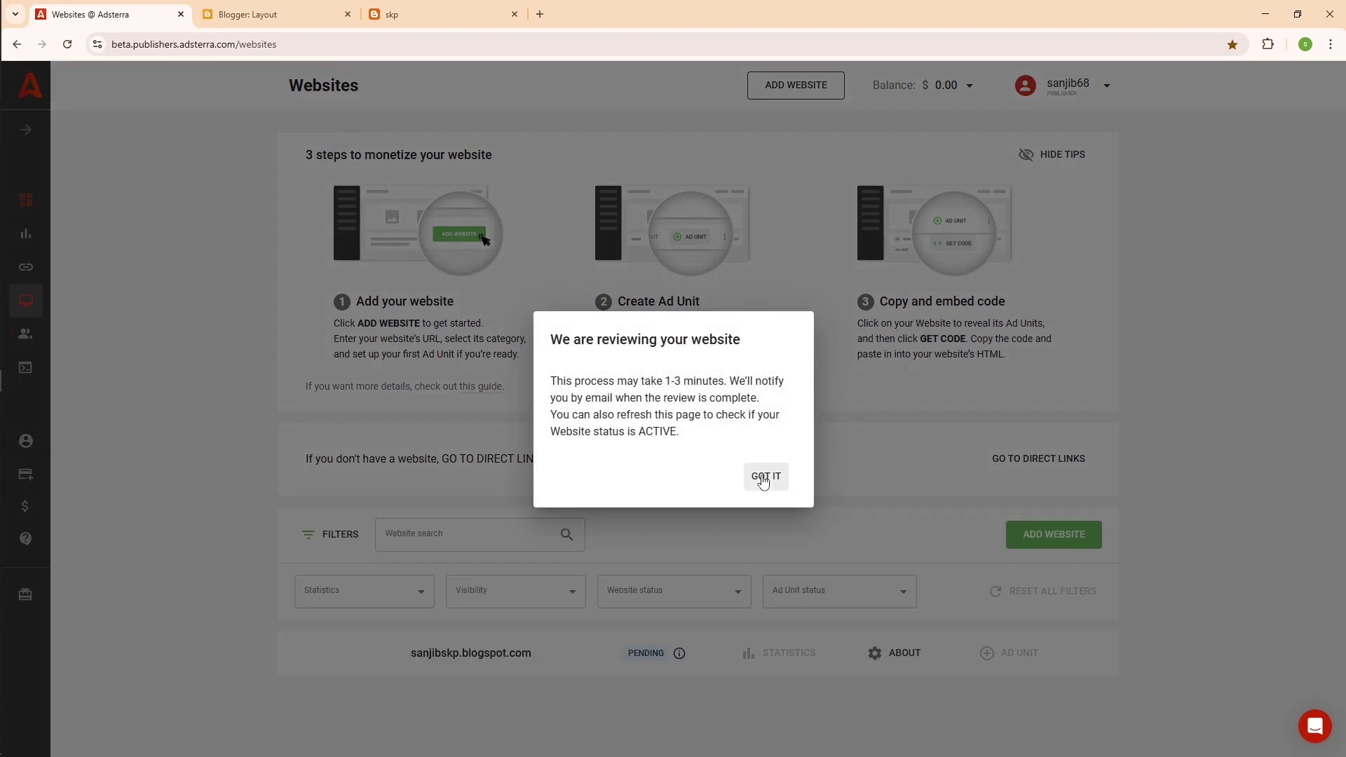
{"action": "left_click", "coordinate": [764, 480]}
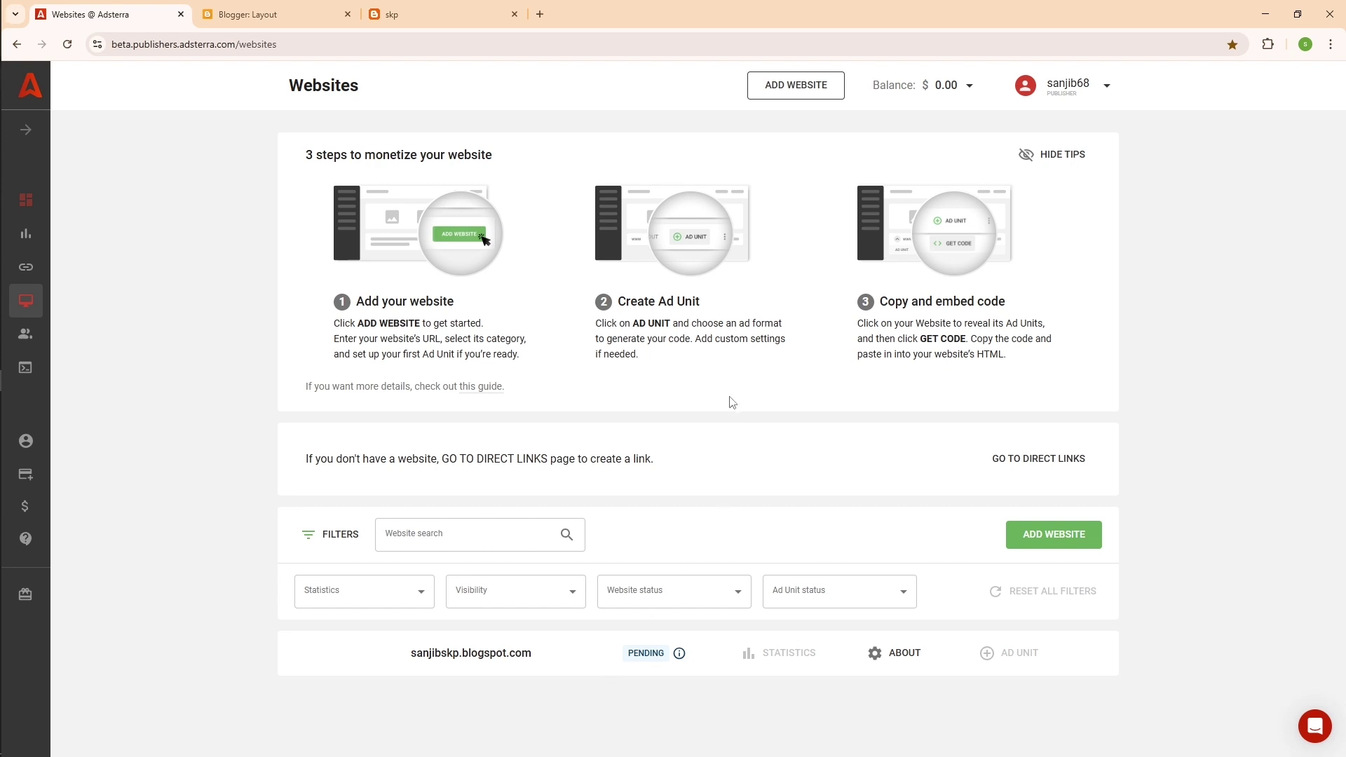
{"action": "right_click", "coordinate": [1161, 300]}
{"action": "left_click", "coordinate": [1046, 359]}
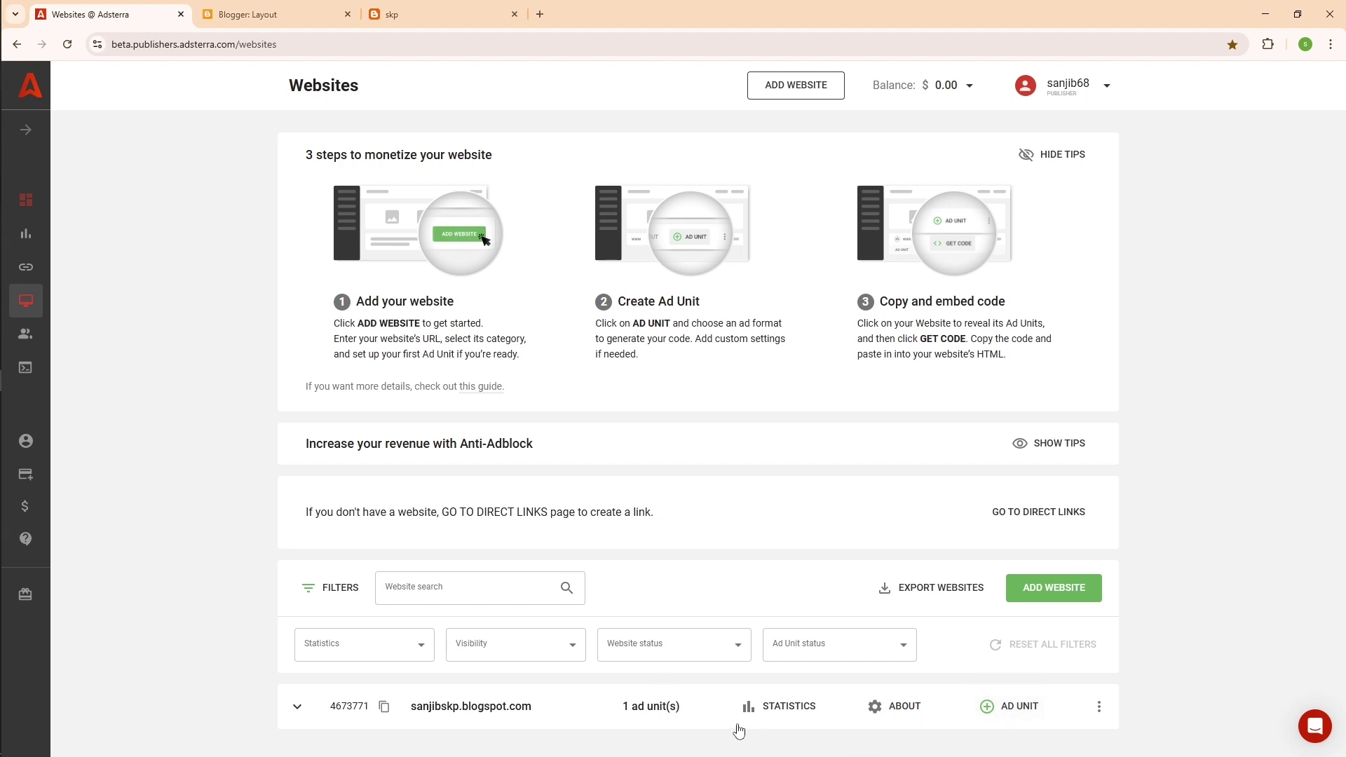
Step: Create a Social Bar ad unit for the blog and expand the website's ad unit list
{"action": "left_click", "coordinate": [1010, 707]}
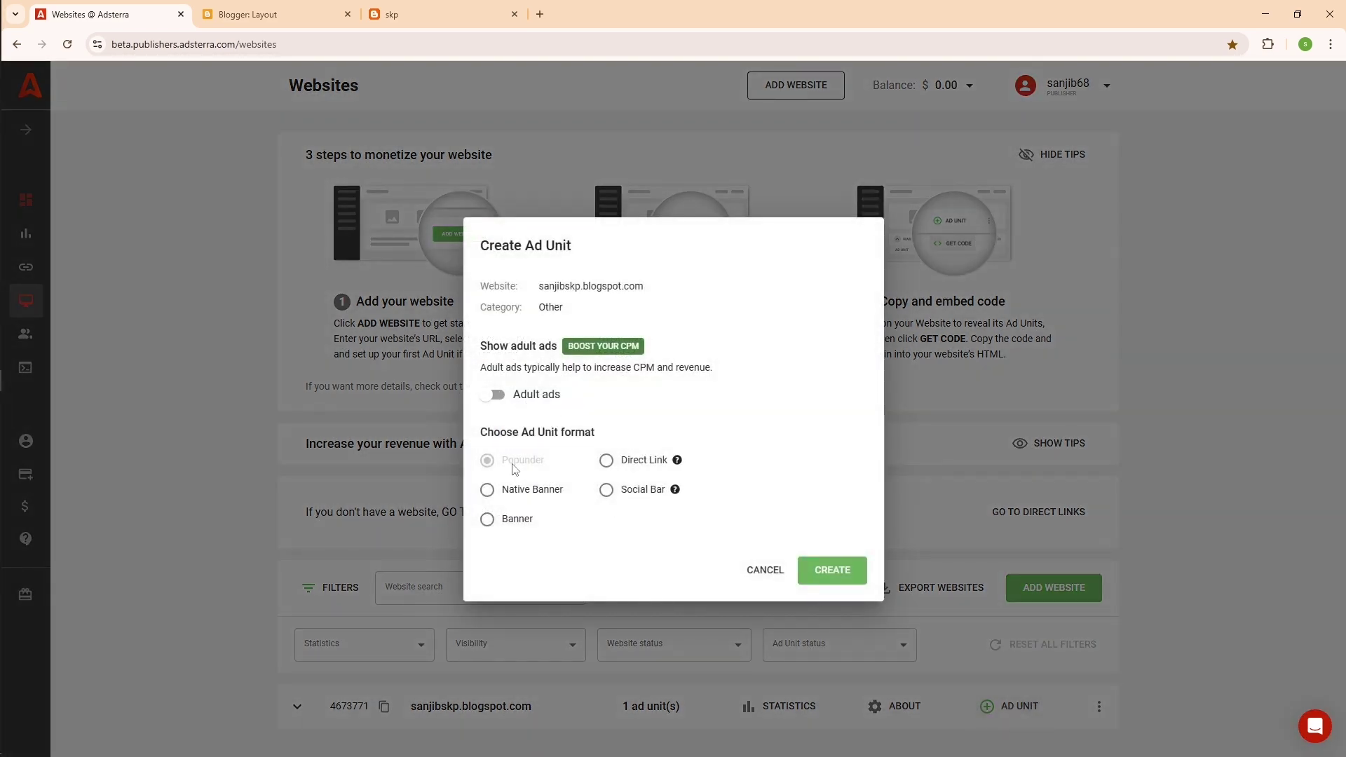
{"action": "left_click", "coordinate": [607, 490]}
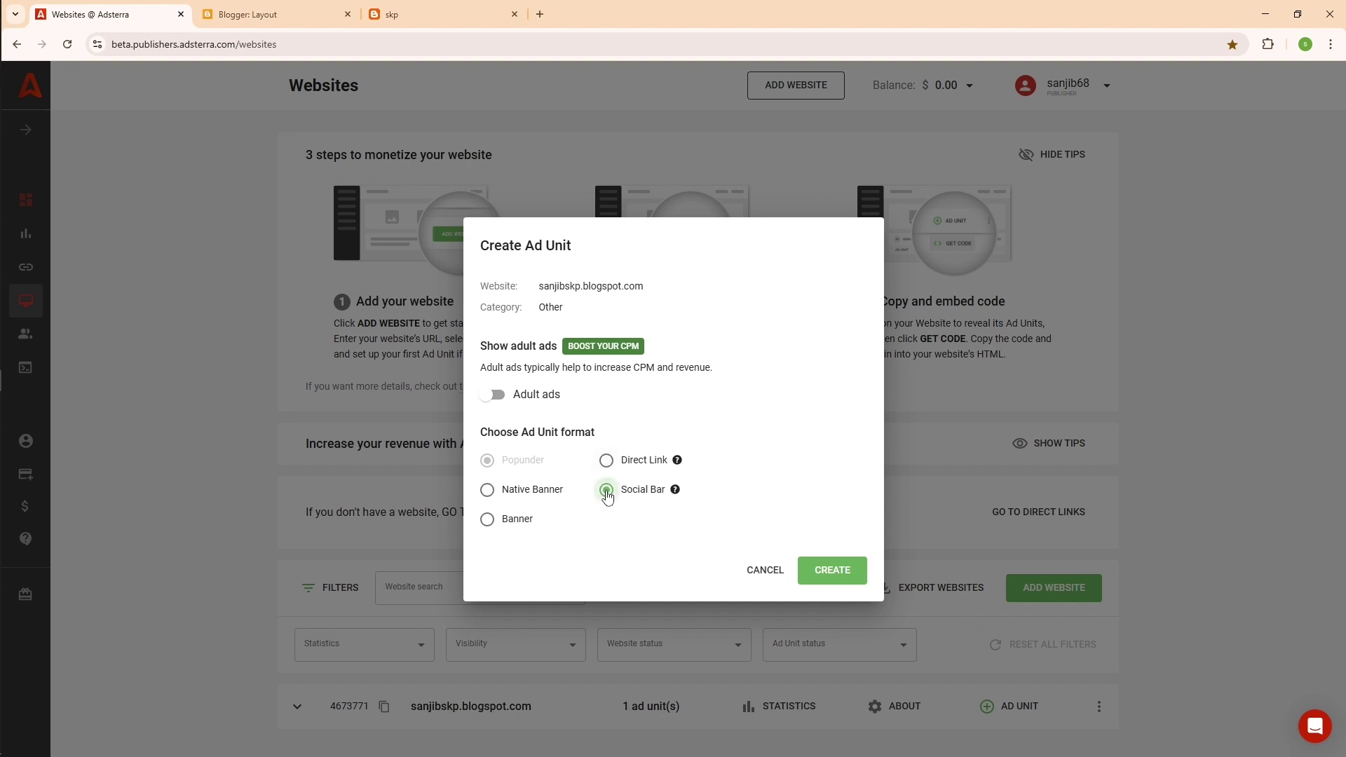
{"action": "left_click", "coordinate": [826, 571]}
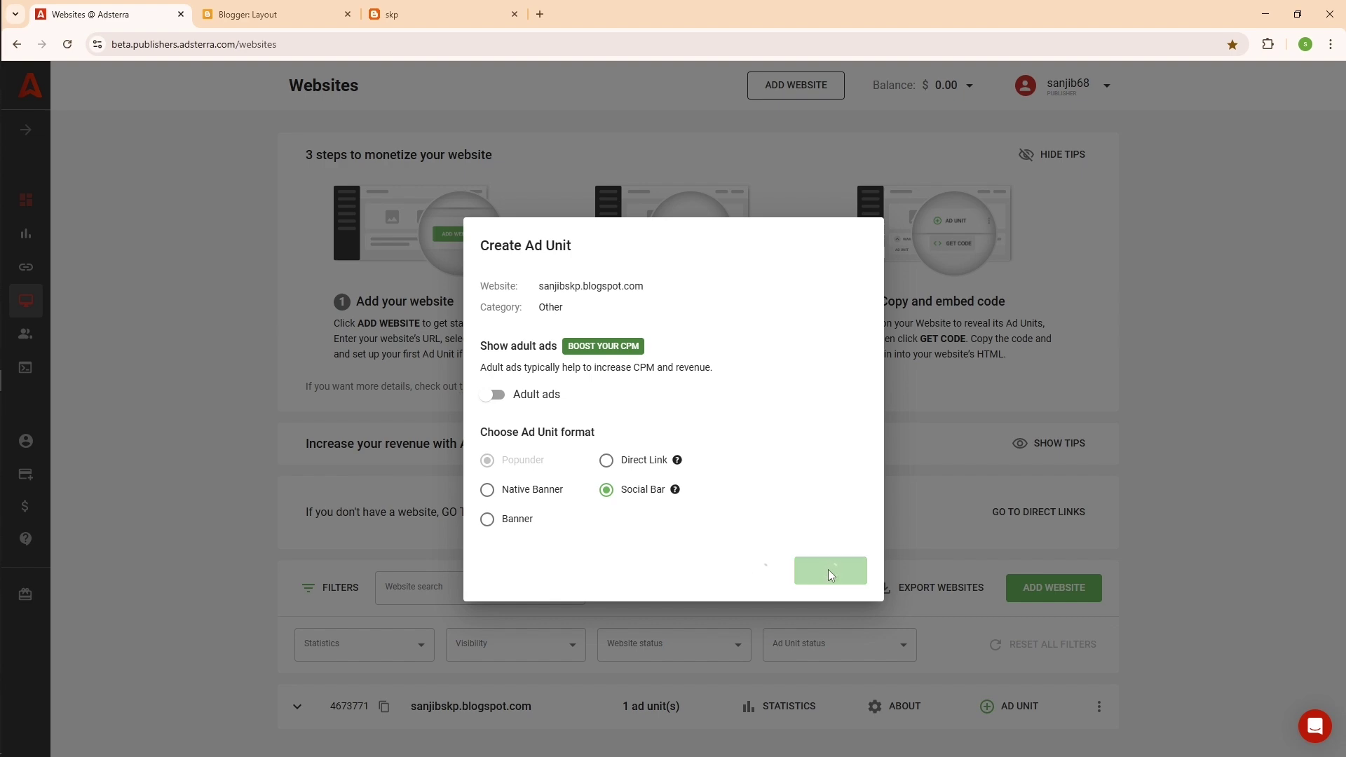
{"action": "left_click", "coordinate": [772, 484]}
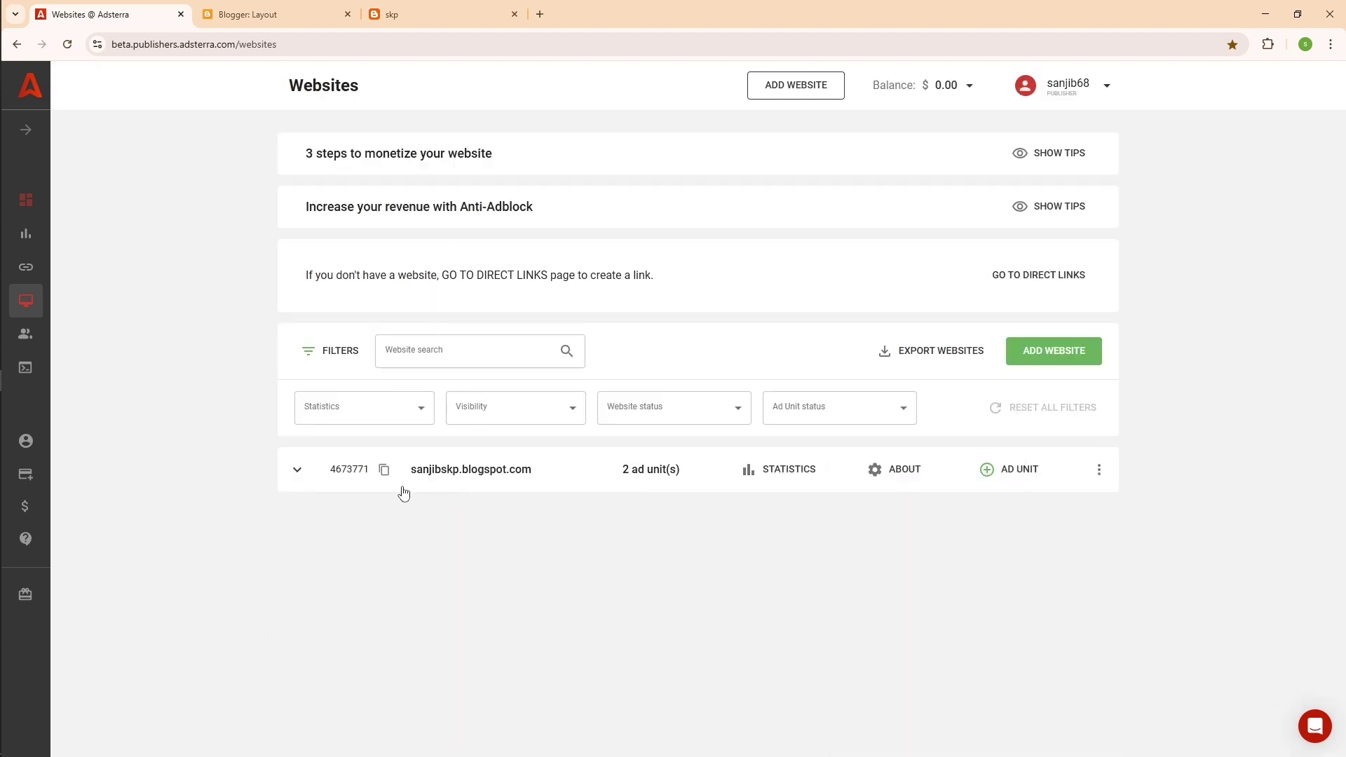
{"action": "left_click", "coordinate": [296, 470]}
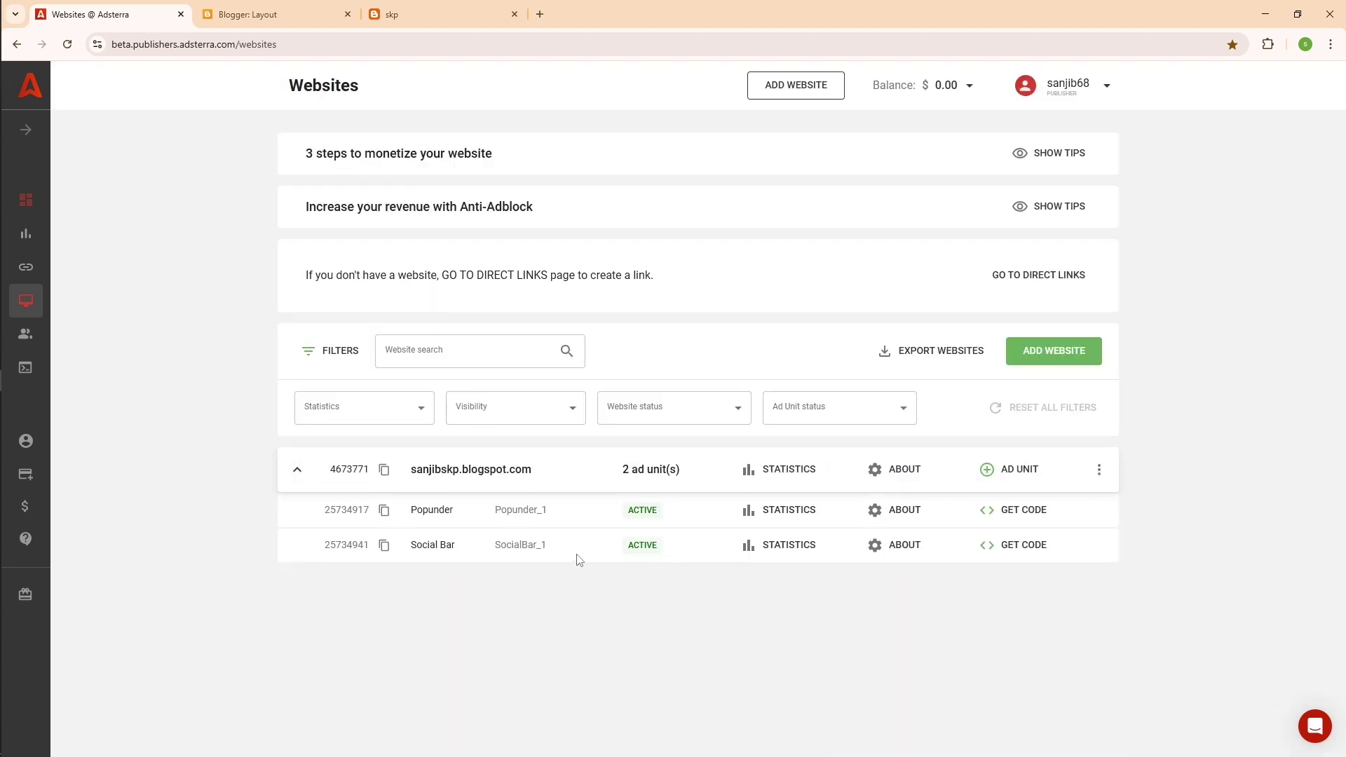
Step: Create a Native Banner ad unit for the blog and dismiss the review notice
{"action": "left_click", "coordinate": [1015, 474]}
{"action": "left_click", "coordinate": [1020, 471]}
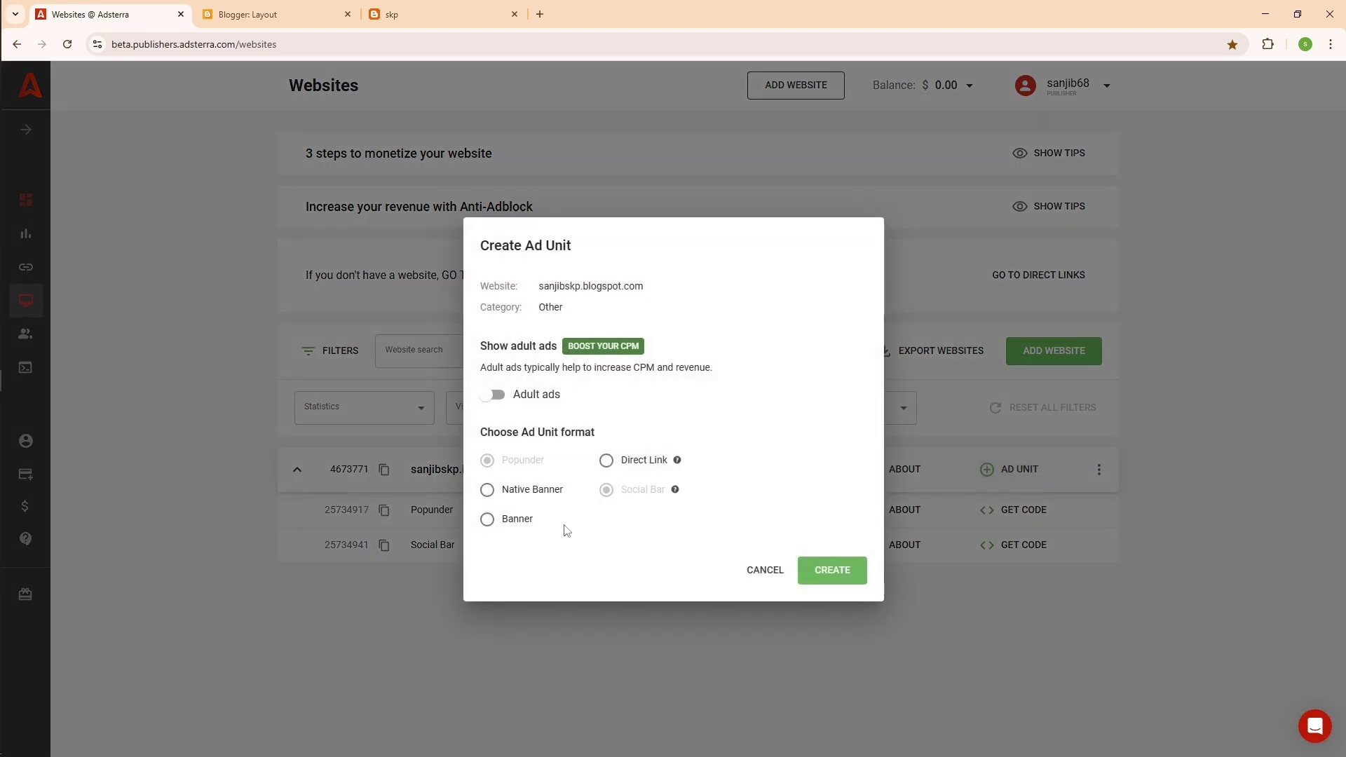
{"action": "left_click", "coordinate": [490, 497]}
{"action": "left_click", "coordinate": [828, 573]}
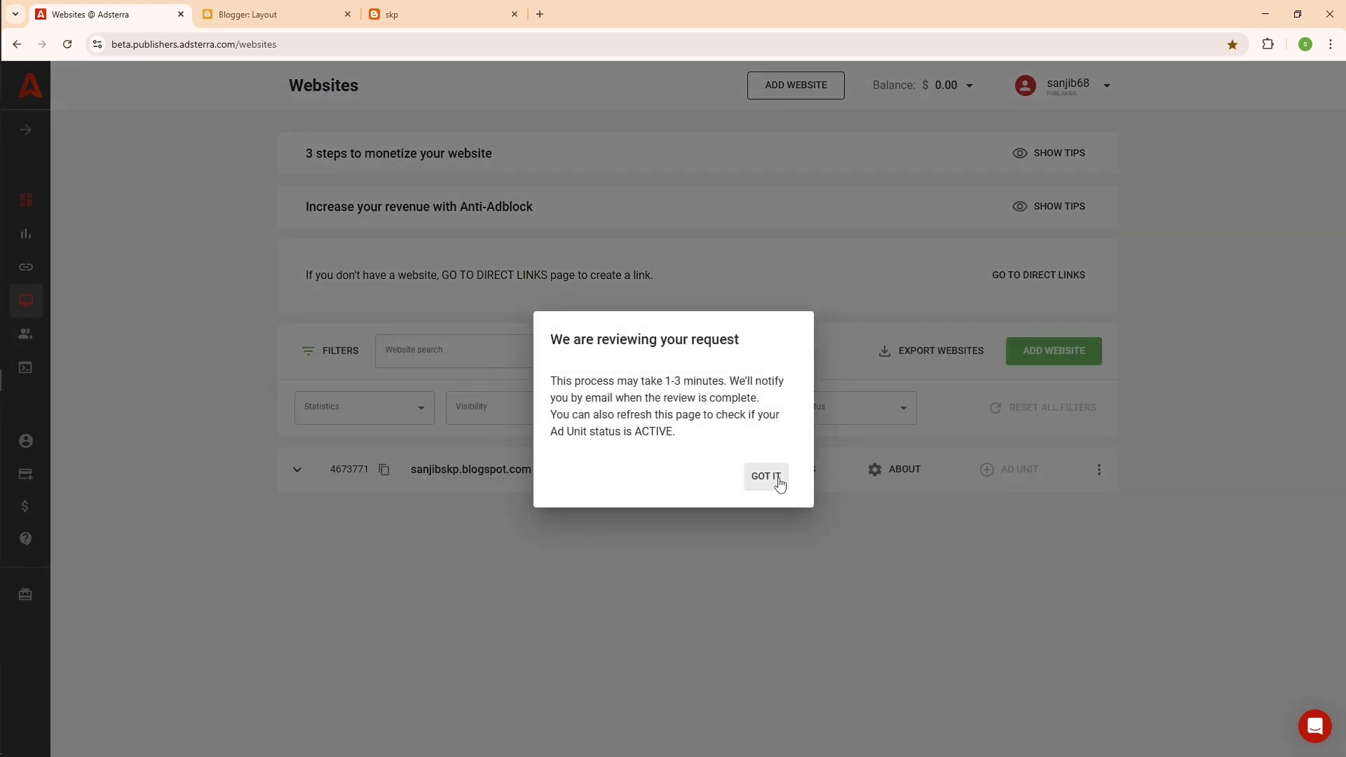
{"action": "left_click", "coordinate": [774, 479]}
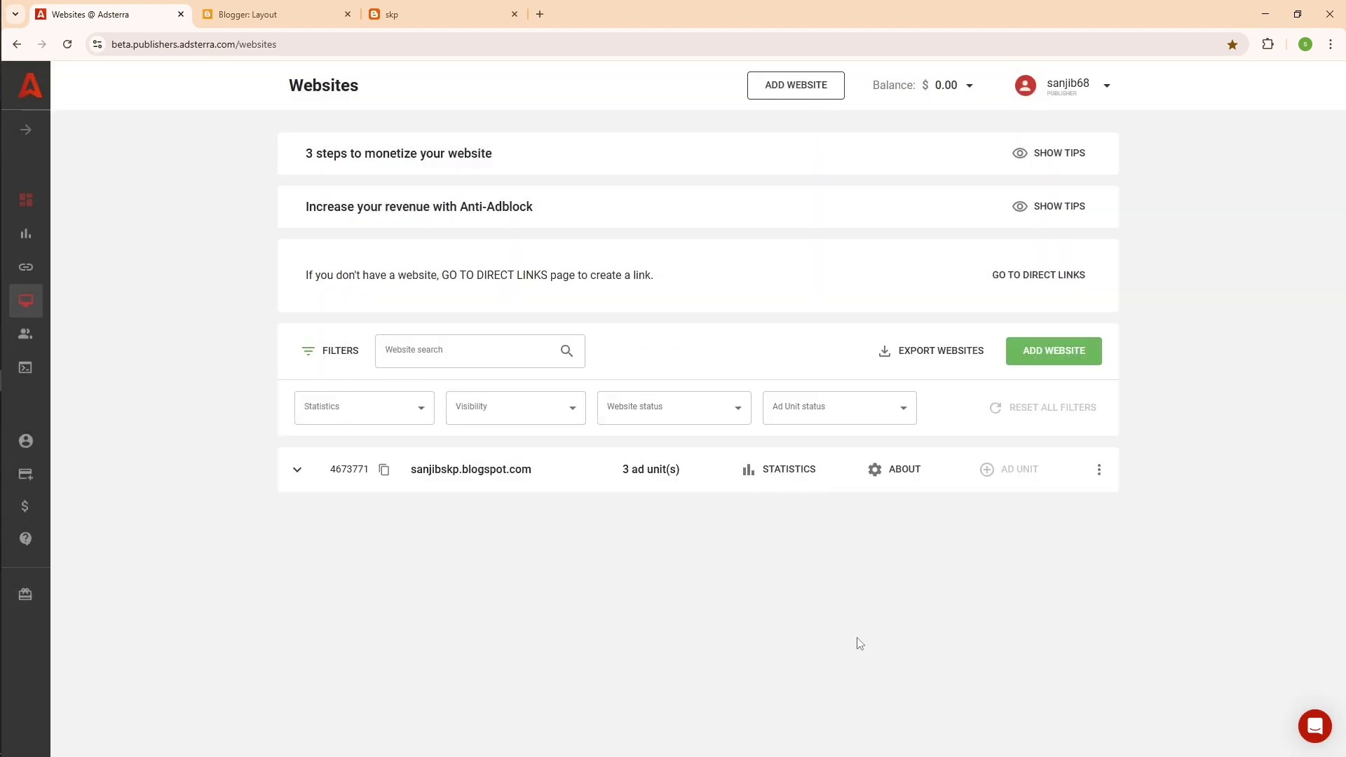
Step: Reload the Websites page and expand the blog's ad units to check the Native Banner's status
{"action": "left_click", "coordinate": [298, 469]}
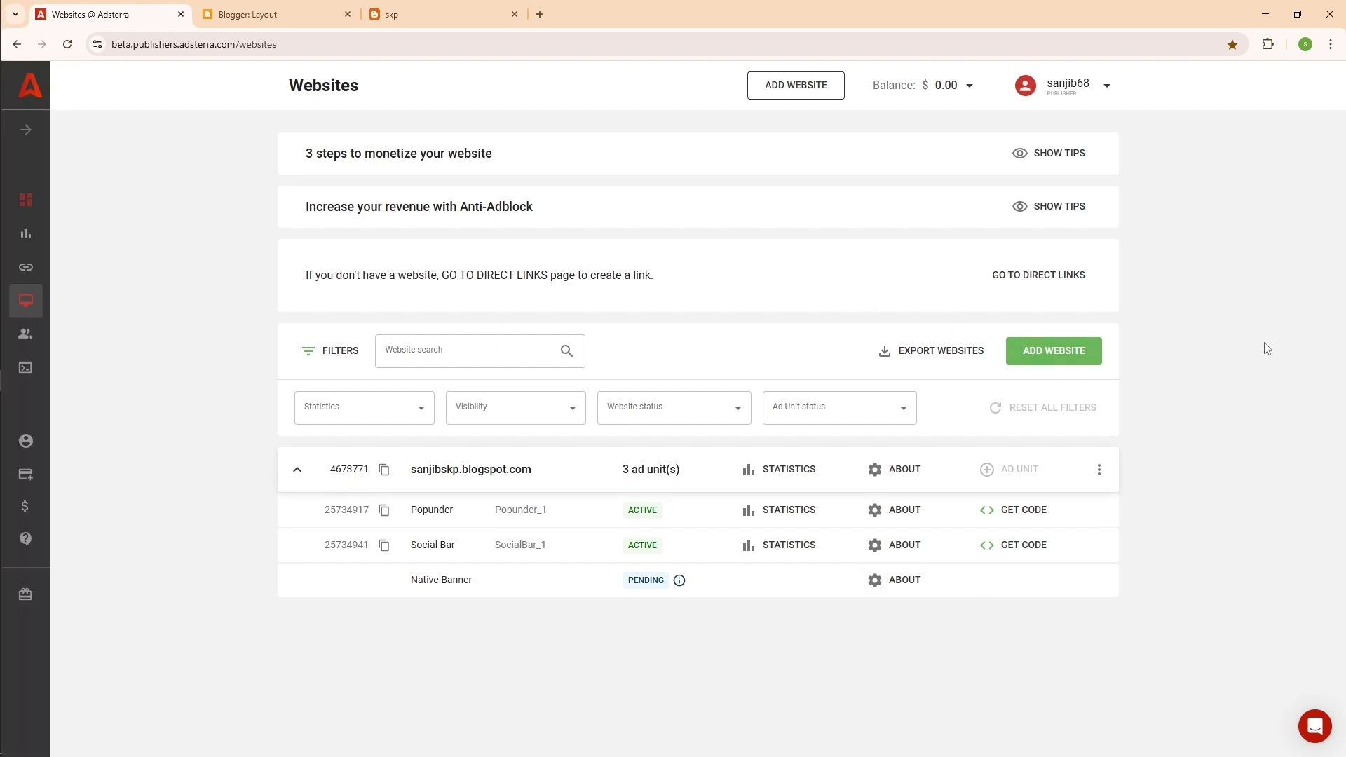
{"action": "right_click", "coordinate": [1196, 325]}
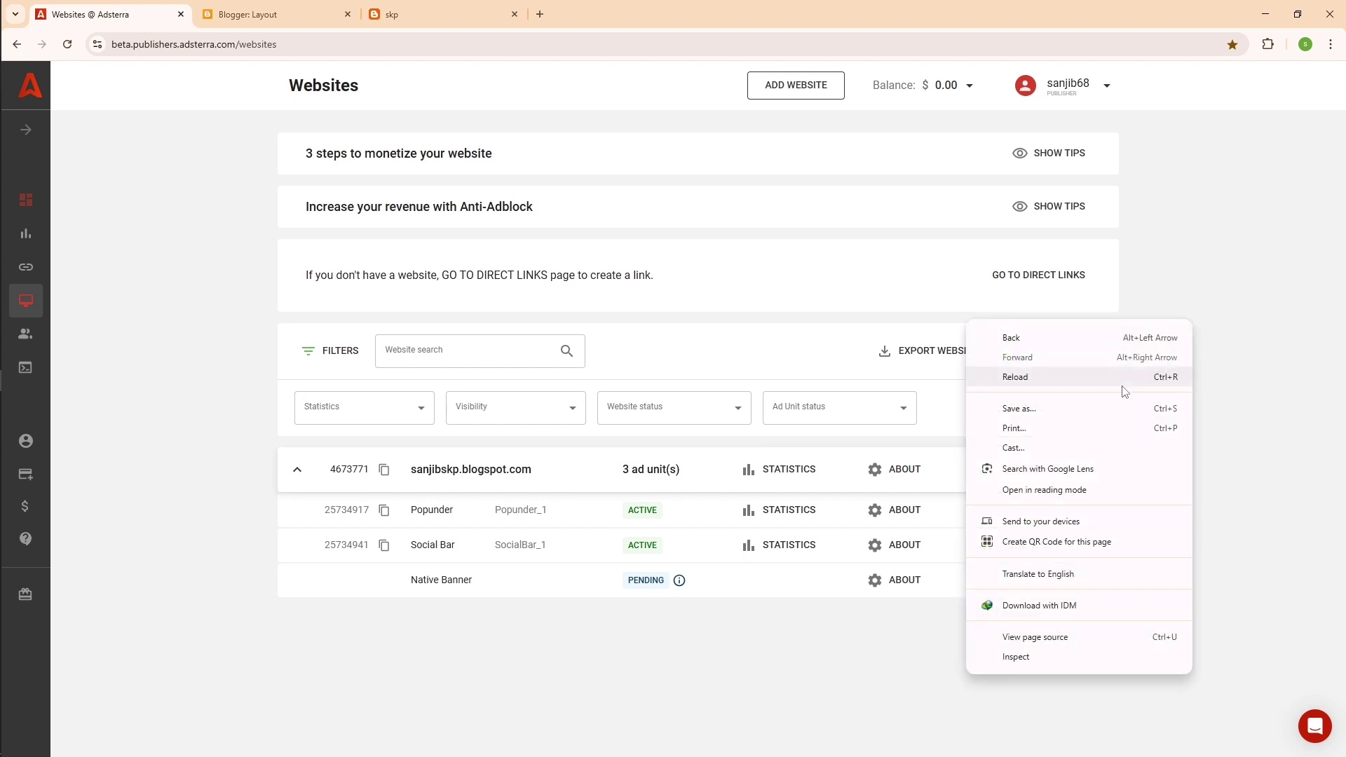
{"action": "left_click", "coordinate": [1144, 393]}
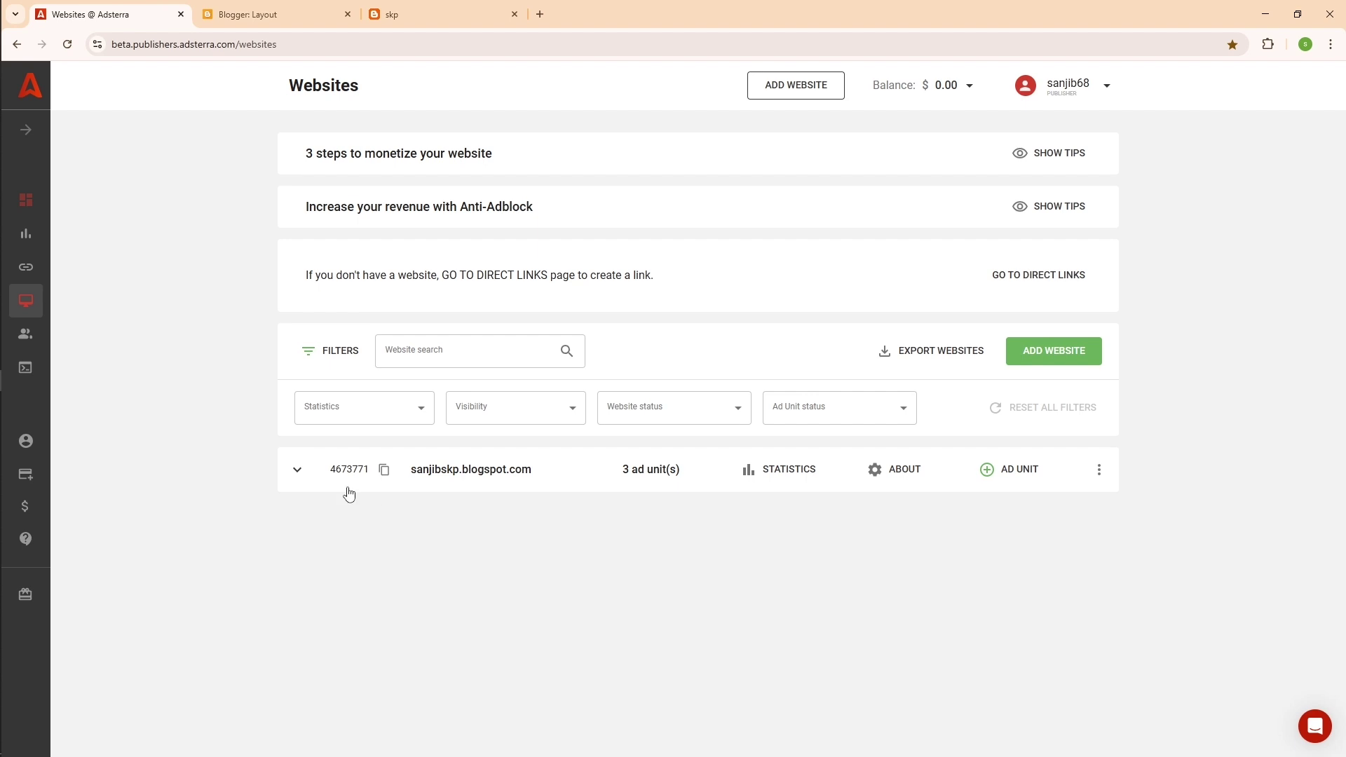
{"action": "left_click", "coordinate": [298, 471]}
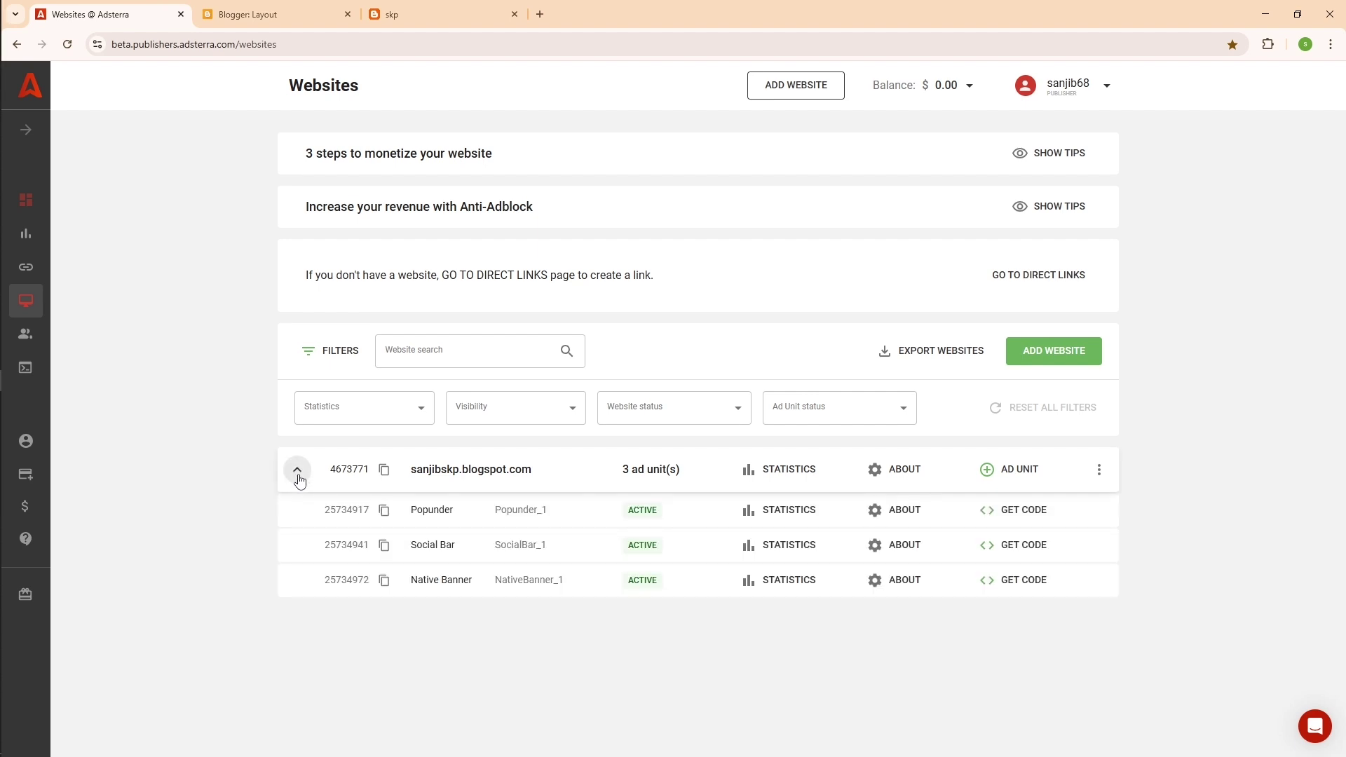
Step: Create a Banner ad unit with size 728x90 for the blog and dismiss the review notice
{"action": "left_click", "coordinate": [1006, 470]}
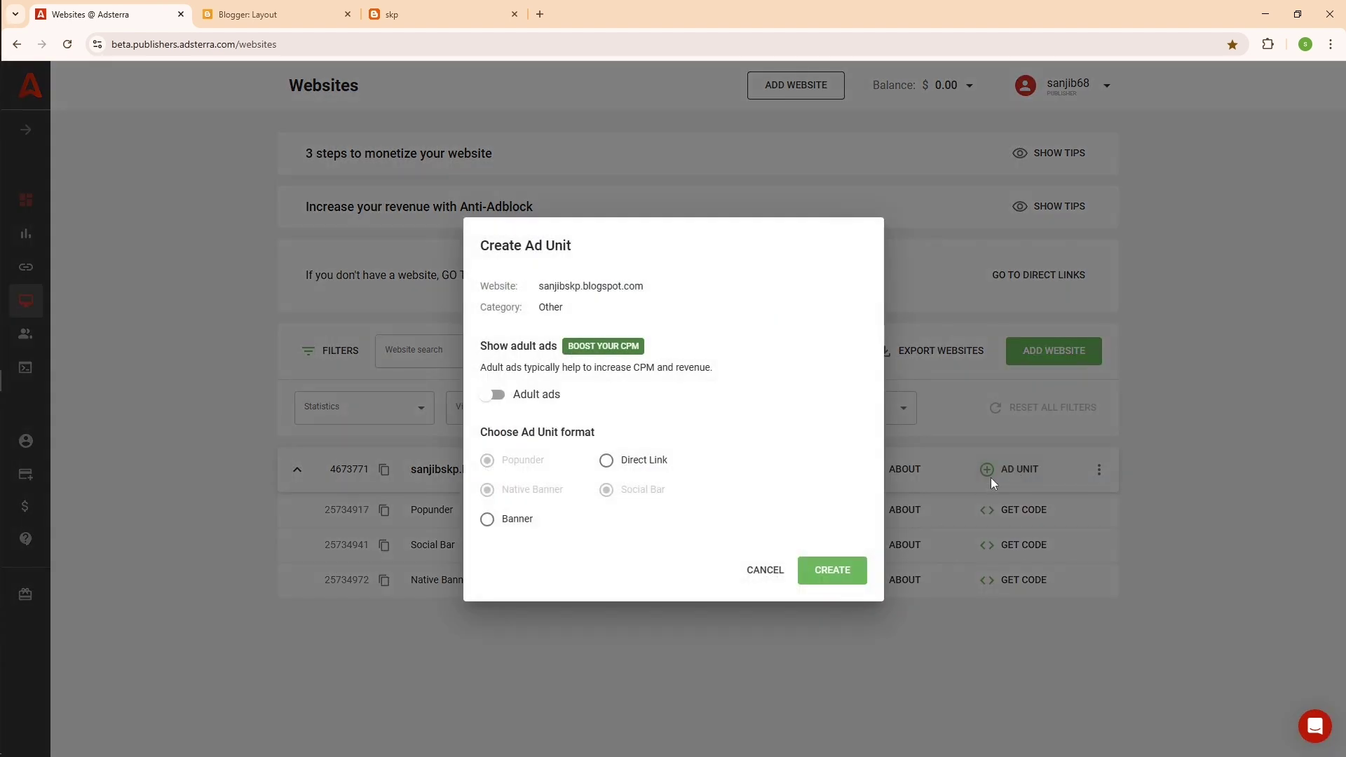
{"action": "left_click", "coordinate": [488, 520]}
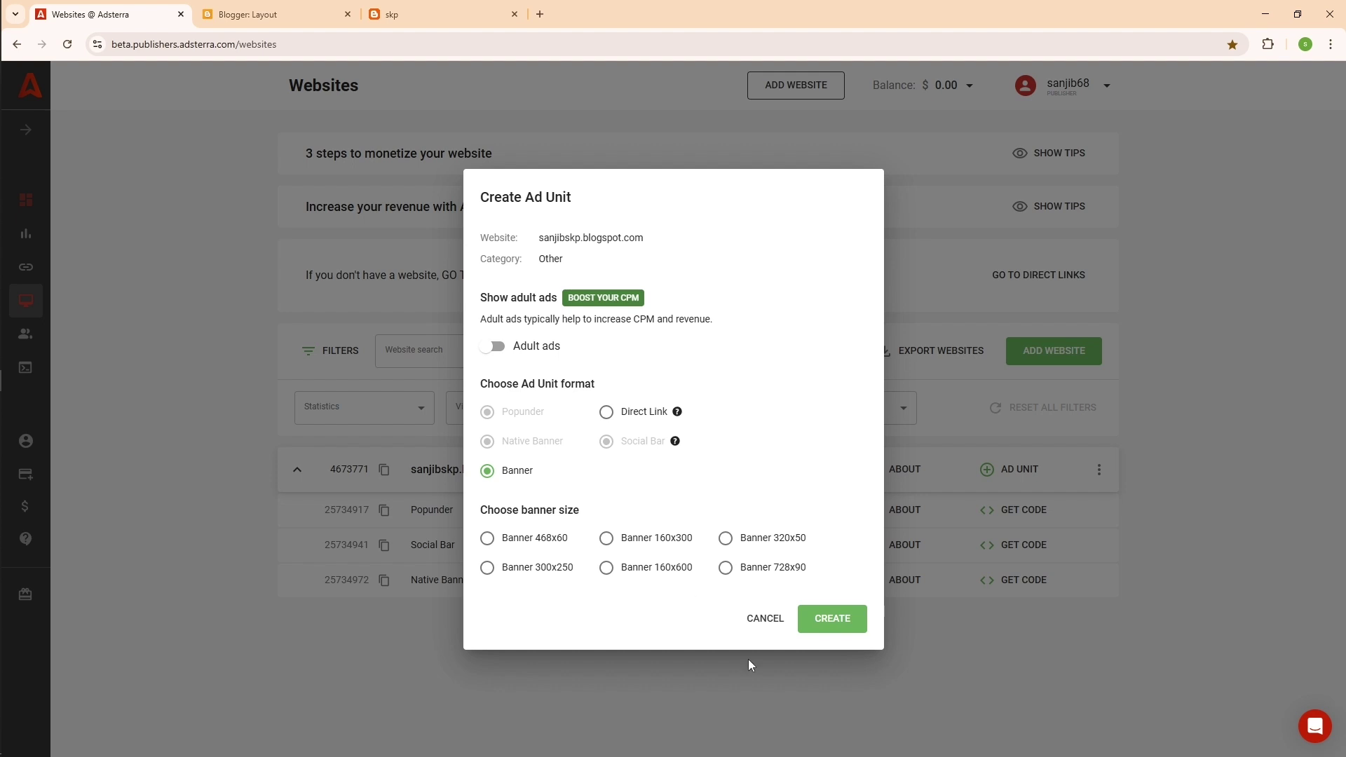
{"action": "left_click", "coordinate": [732, 569]}
{"action": "left_click", "coordinate": [815, 619]}
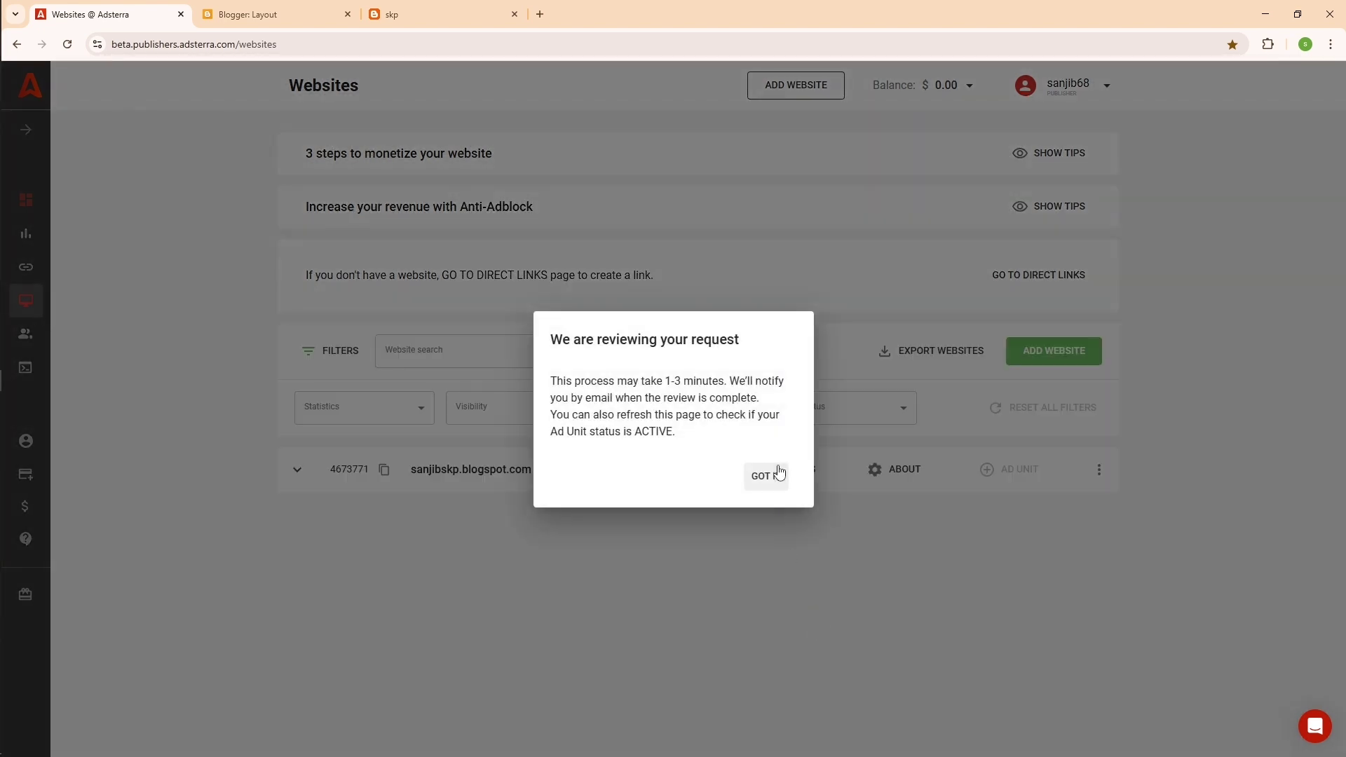
{"action": "left_click", "coordinate": [774, 476]}
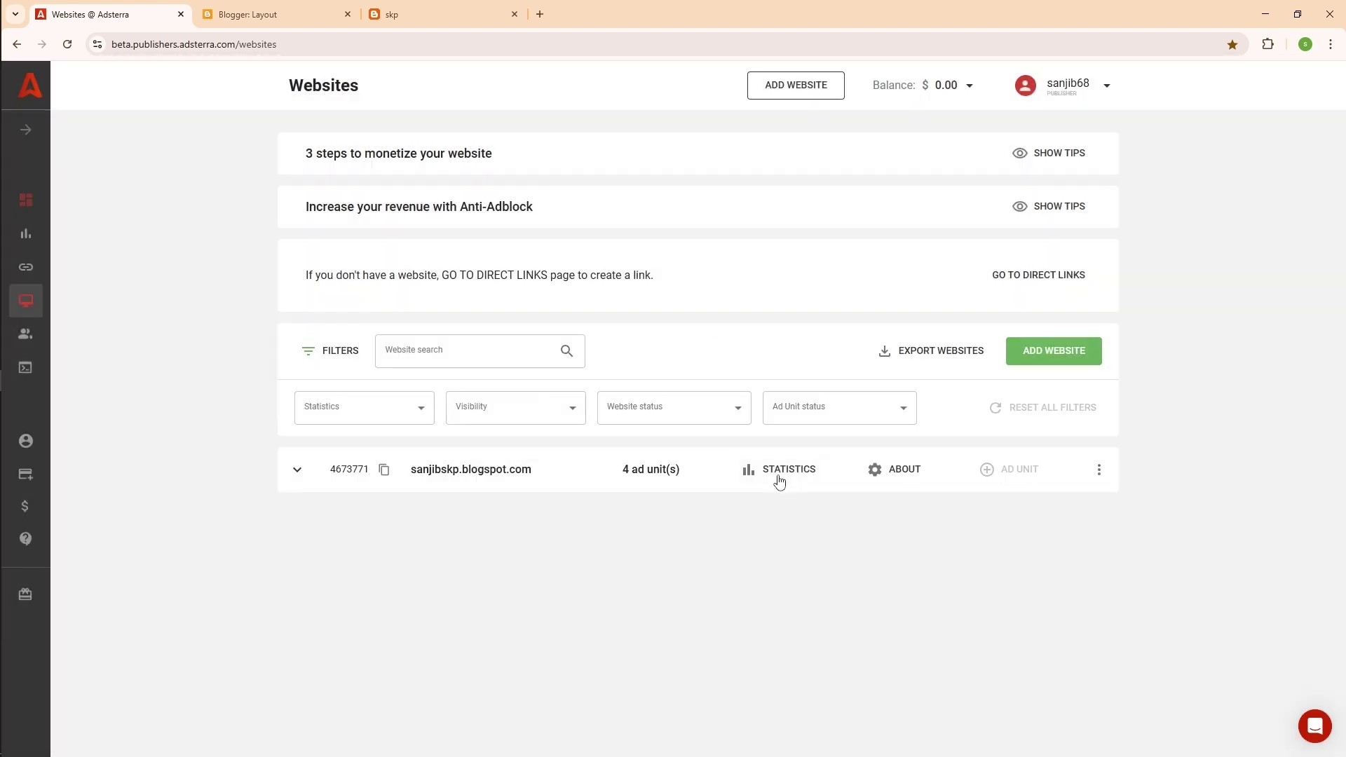
Step: Check the 728x90 banner's status in the blog's ad unit list and reload the page to refresh it
{"action": "left_click", "coordinate": [297, 469]}
{"action": "right_click", "coordinate": [739, 656]}
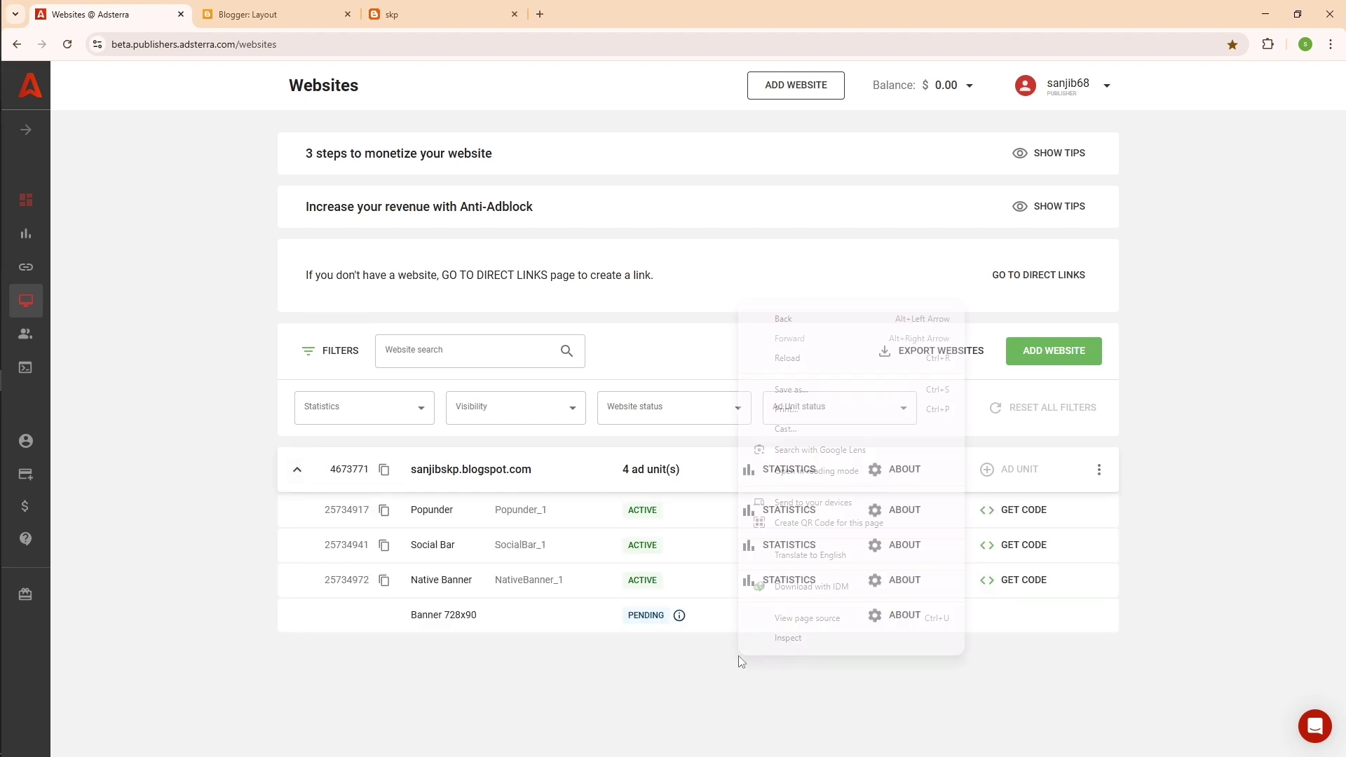
{"action": "left_click", "coordinate": [806, 362]}
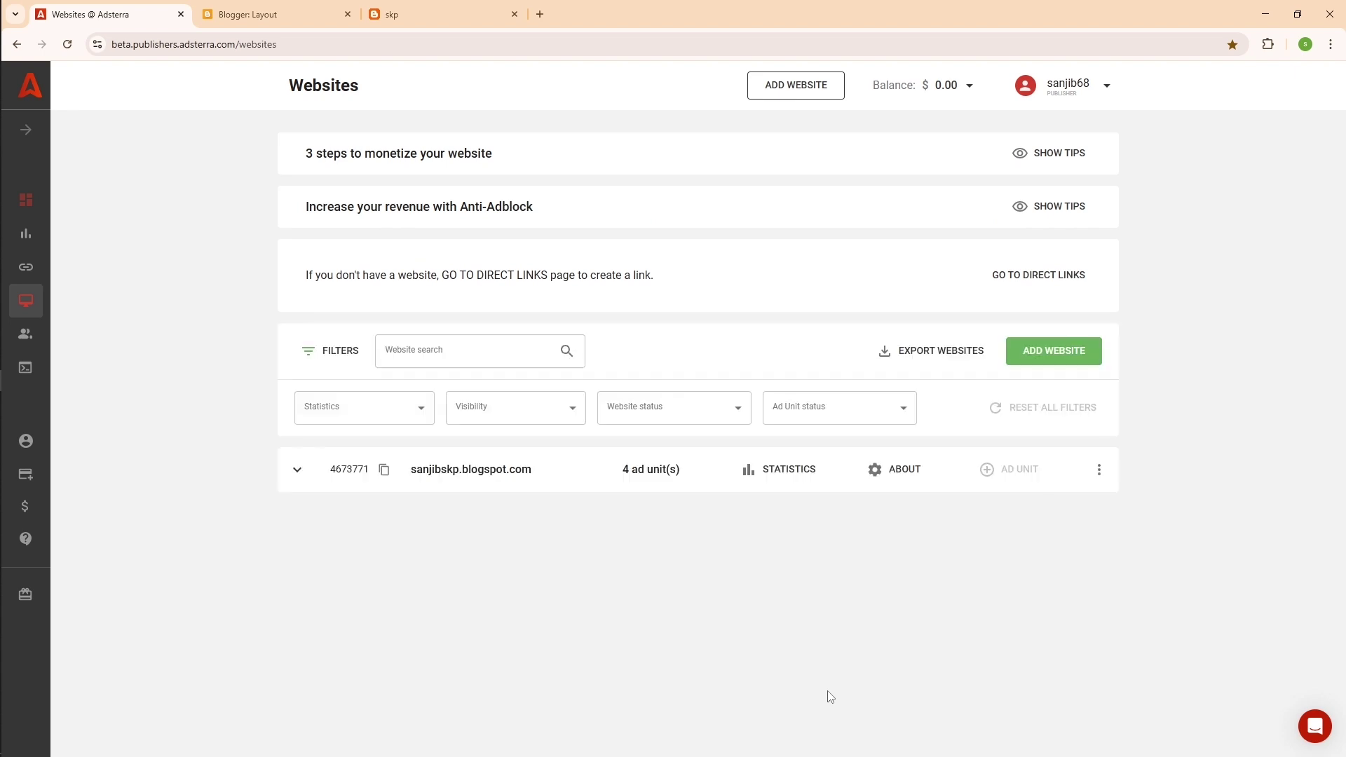
Step: Expand the blog's ad units, reload the Websites page and expand them again to check the 728x90 banner's status
{"action": "left_click", "coordinate": [300, 470]}
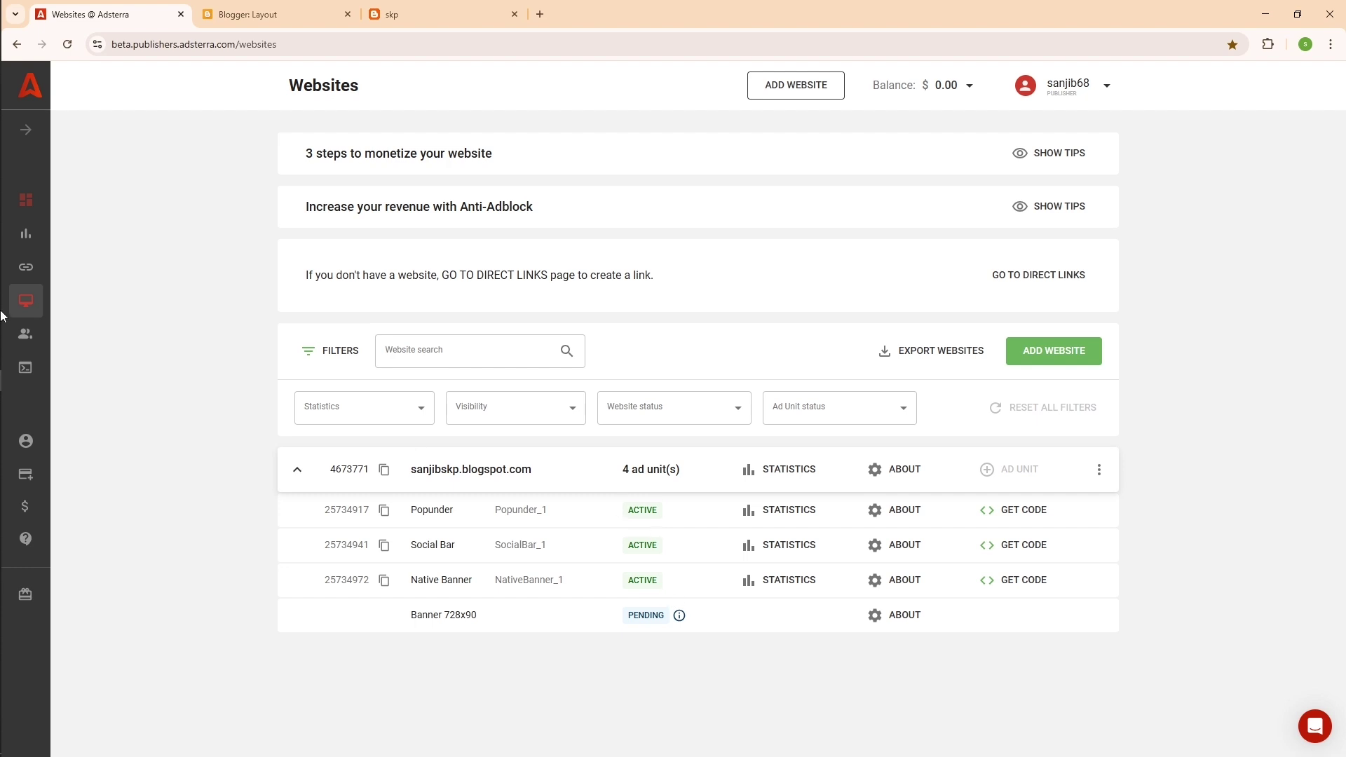
{"action": "right_click", "coordinate": [1149, 441]}
{"action": "left_click", "coordinate": [1066, 128]}
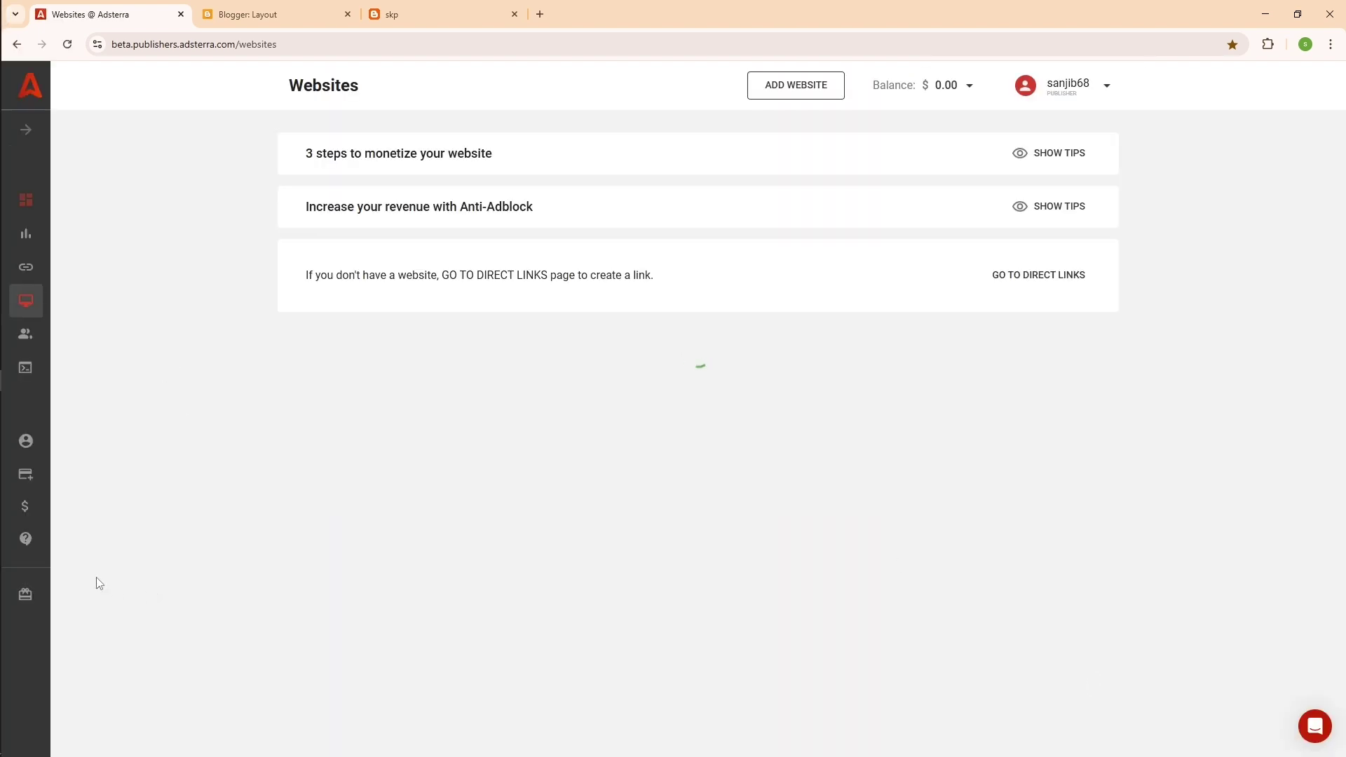
{"action": "left_click", "coordinate": [293, 476]}
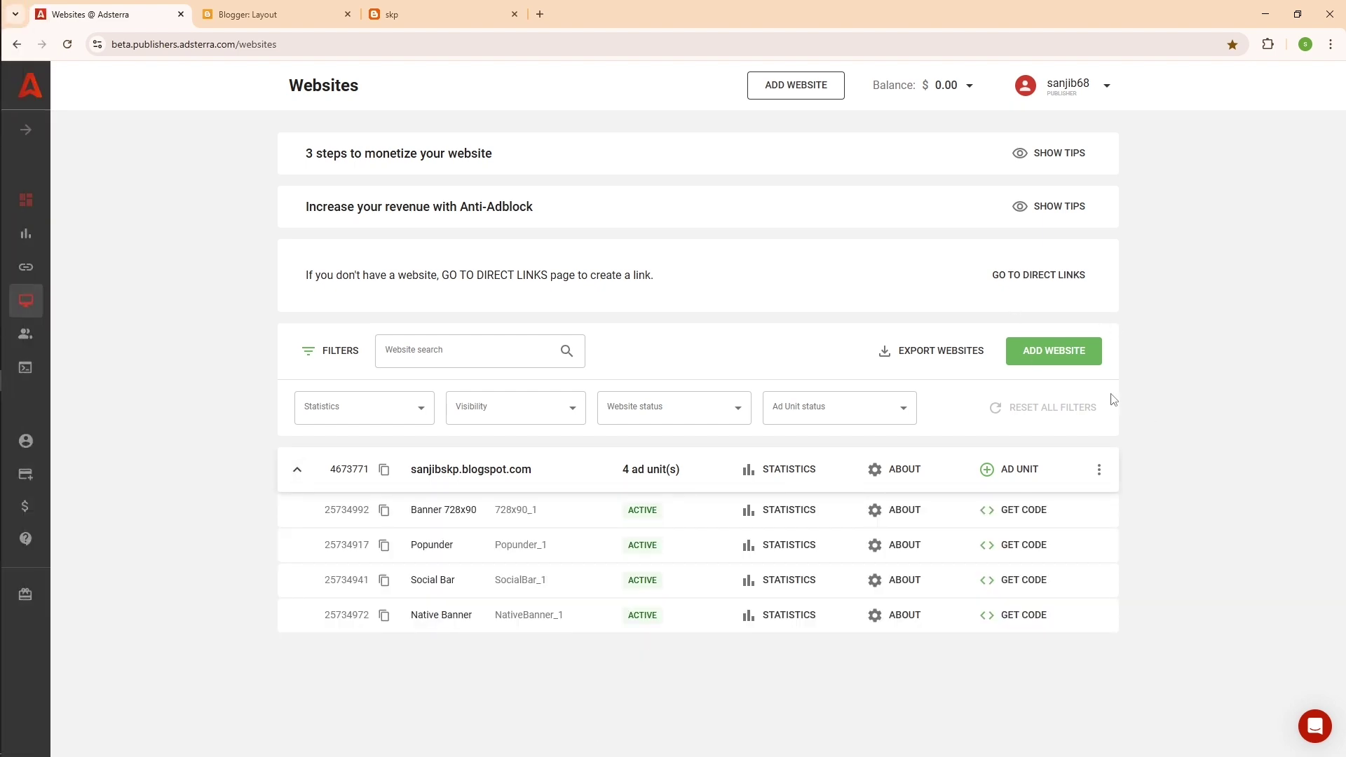
Step: Create a Banner ad unit with size 300x250 for the blog and dismiss the review notice
{"action": "left_click", "coordinate": [1020, 469]}
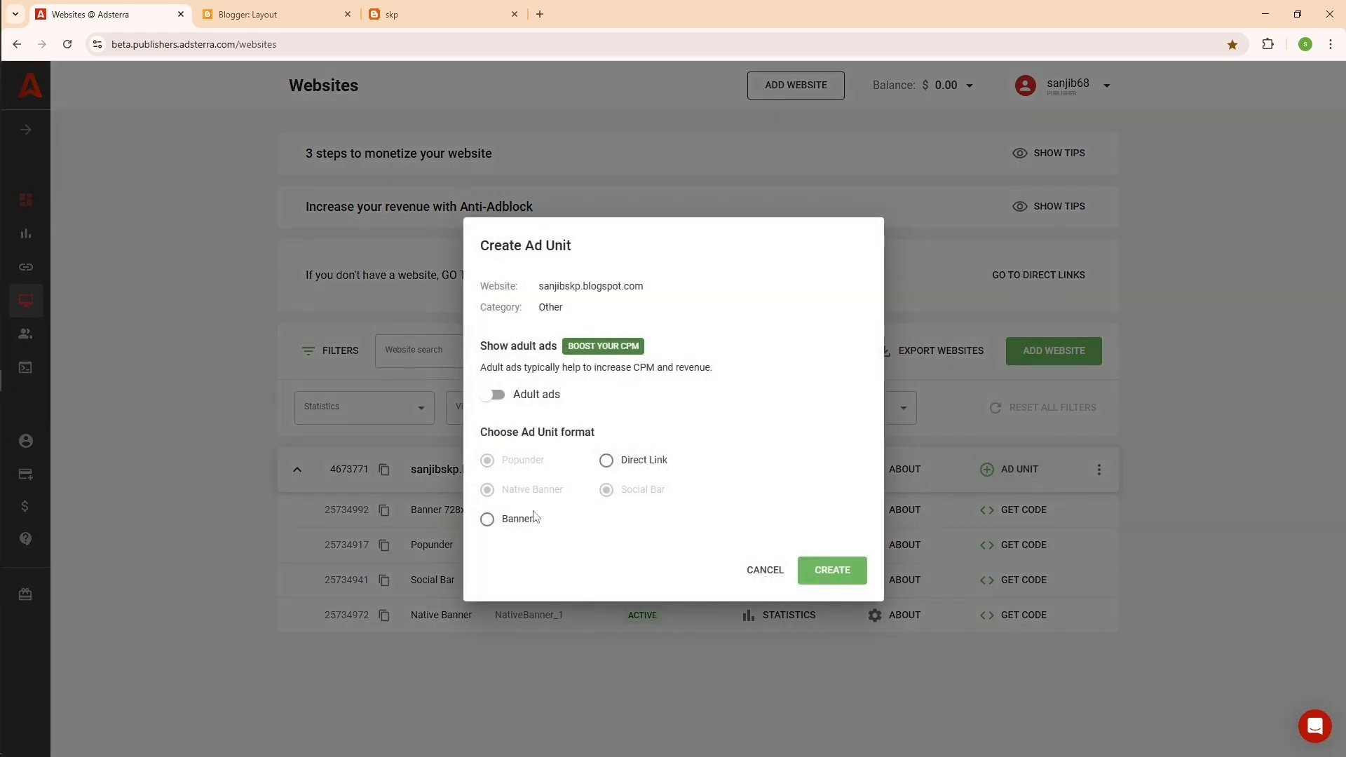
{"action": "left_click", "coordinate": [487, 520]}
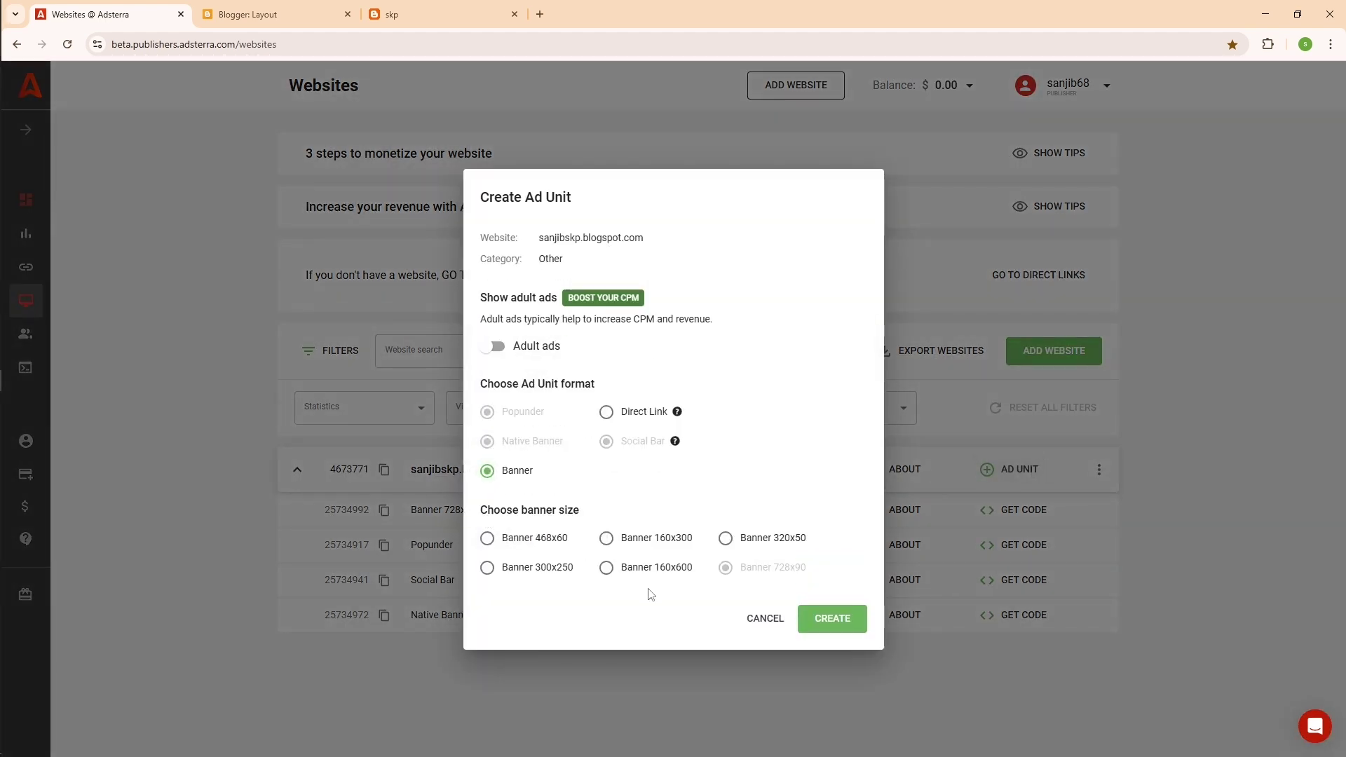
{"action": "left_click", "coordinate": [491, 572]}
{"action": "left_click", "coordinate": [836, 621]}
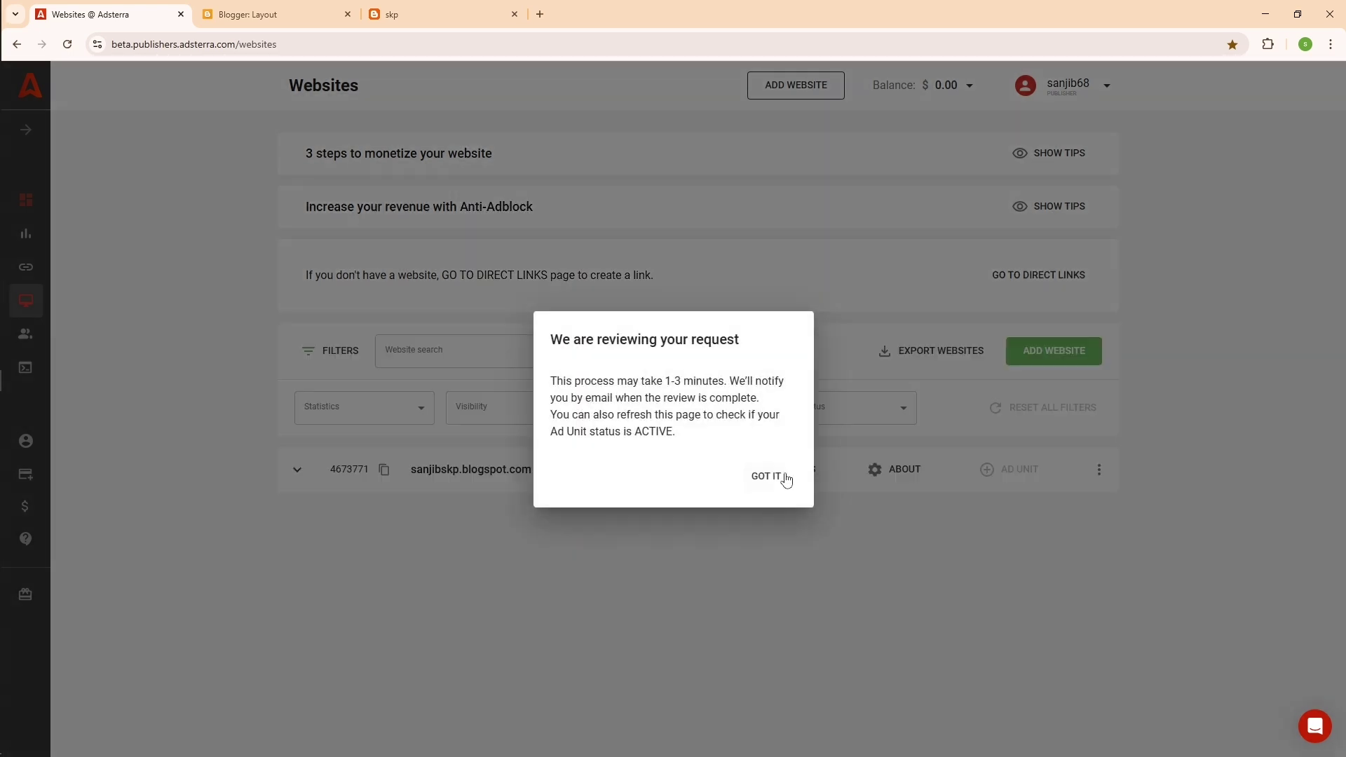
{"action": "left_click", "coordinate": [778, 475]}
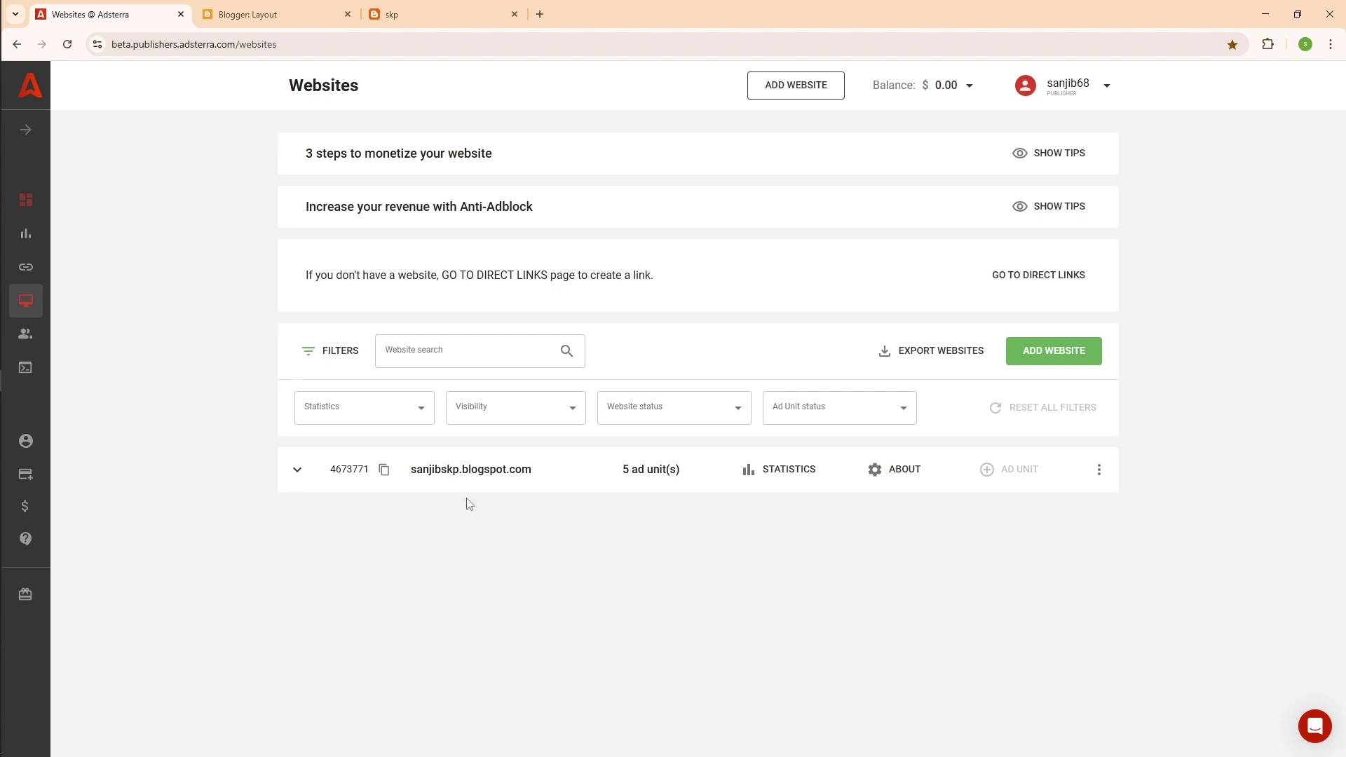
Step: Check the 300x250 banner's status in the blog's ad unit list, reloading the page to refresh it
{"action": "left_click", "coordinate": [297, 471]}
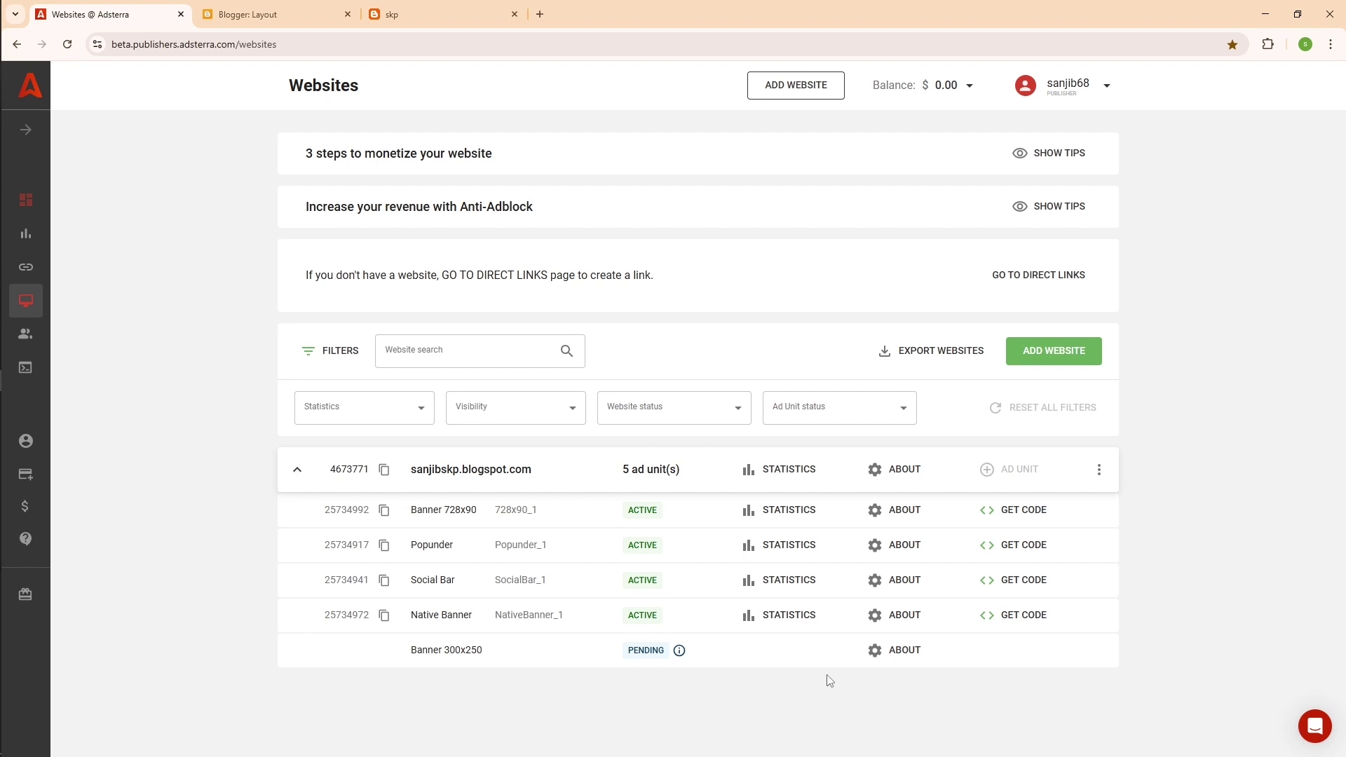
{"action": "right_click", "coordinate": [1198, 321]}
{"action": "left_click", "coordinate": [1097, 380]}
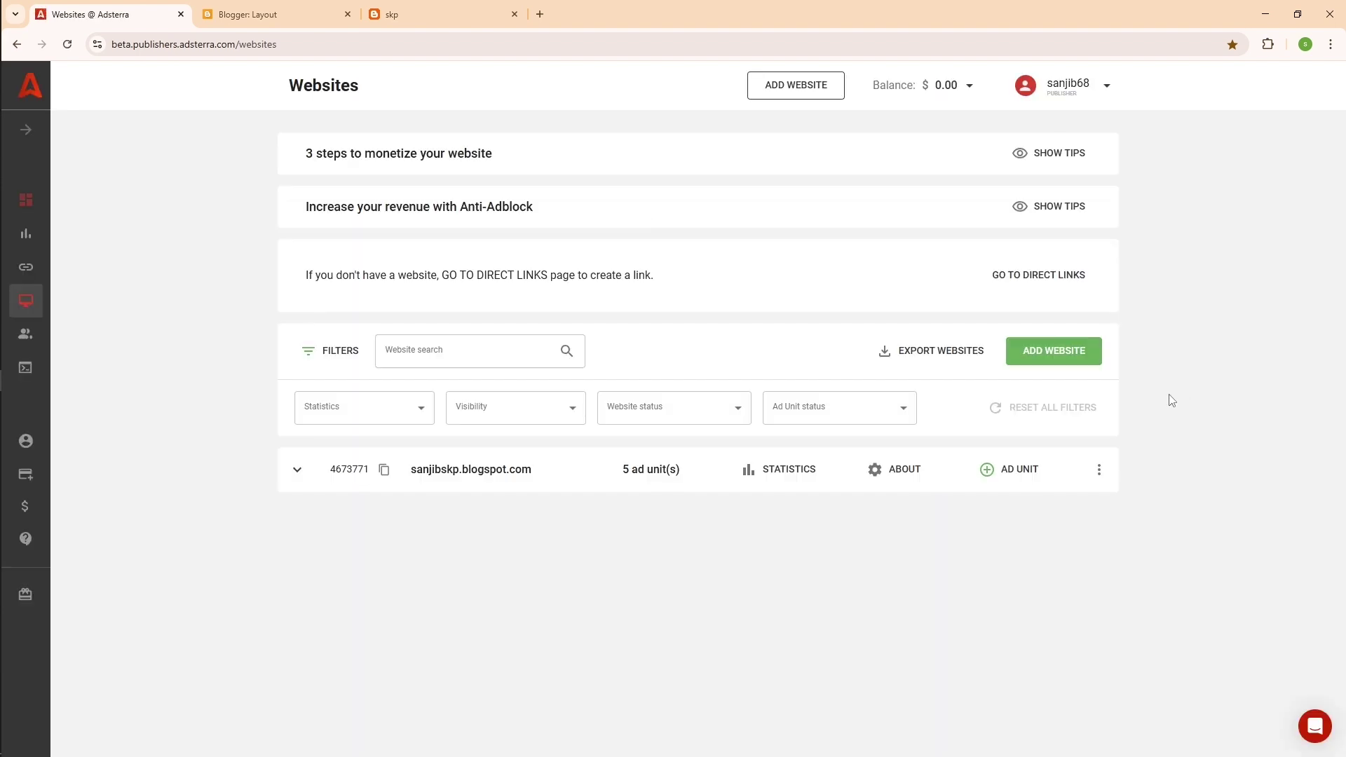
{"action": "left_click", "coordinate": [297, 469]}
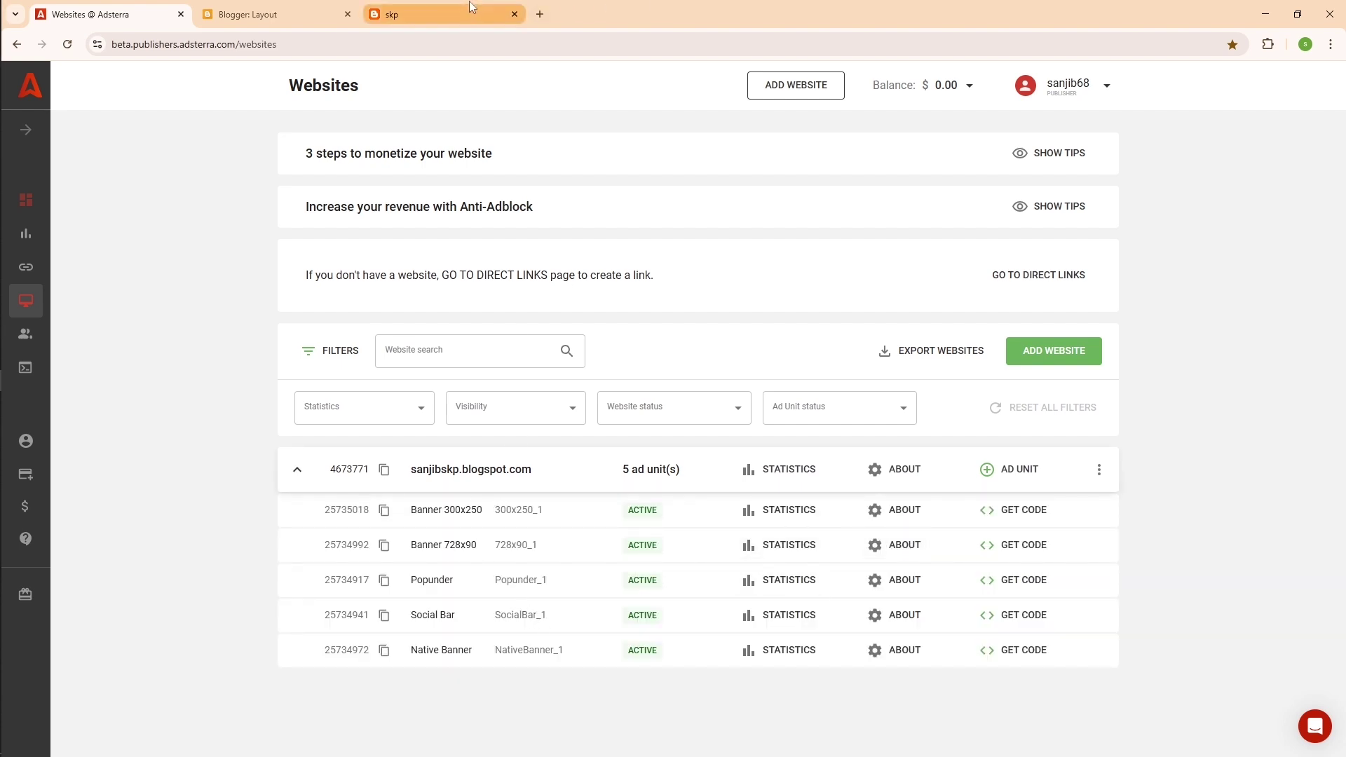
Step: Switch to the Blogger layout and open the Header Ads gadget in the Ads 728x90 section for editing
{"action": "left_click", "coordinate": [420, 7]}
{"action": "left_click", "coordinate": [324, 9]}
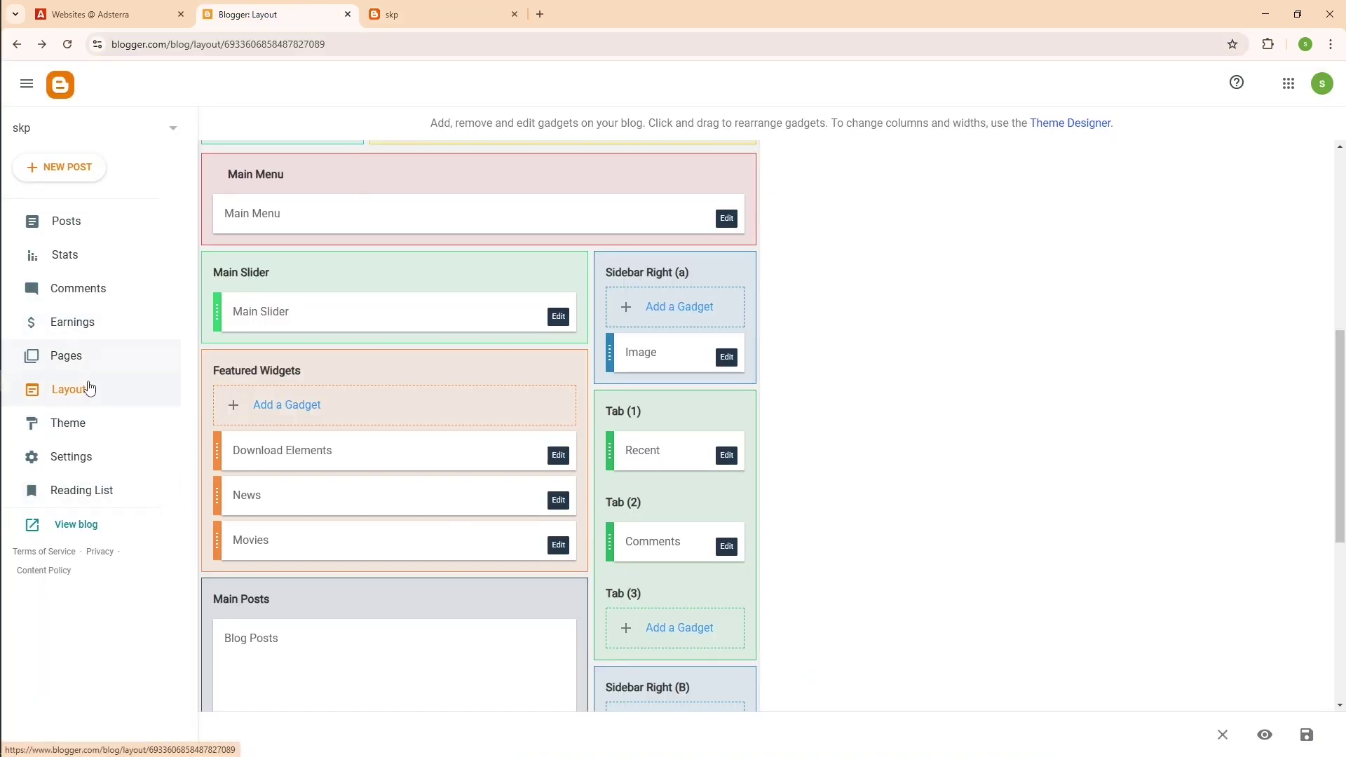
{"action": "scroll", "coordinate": [288, 433], "scroll_direction": "up", "scroll_amount": 7}
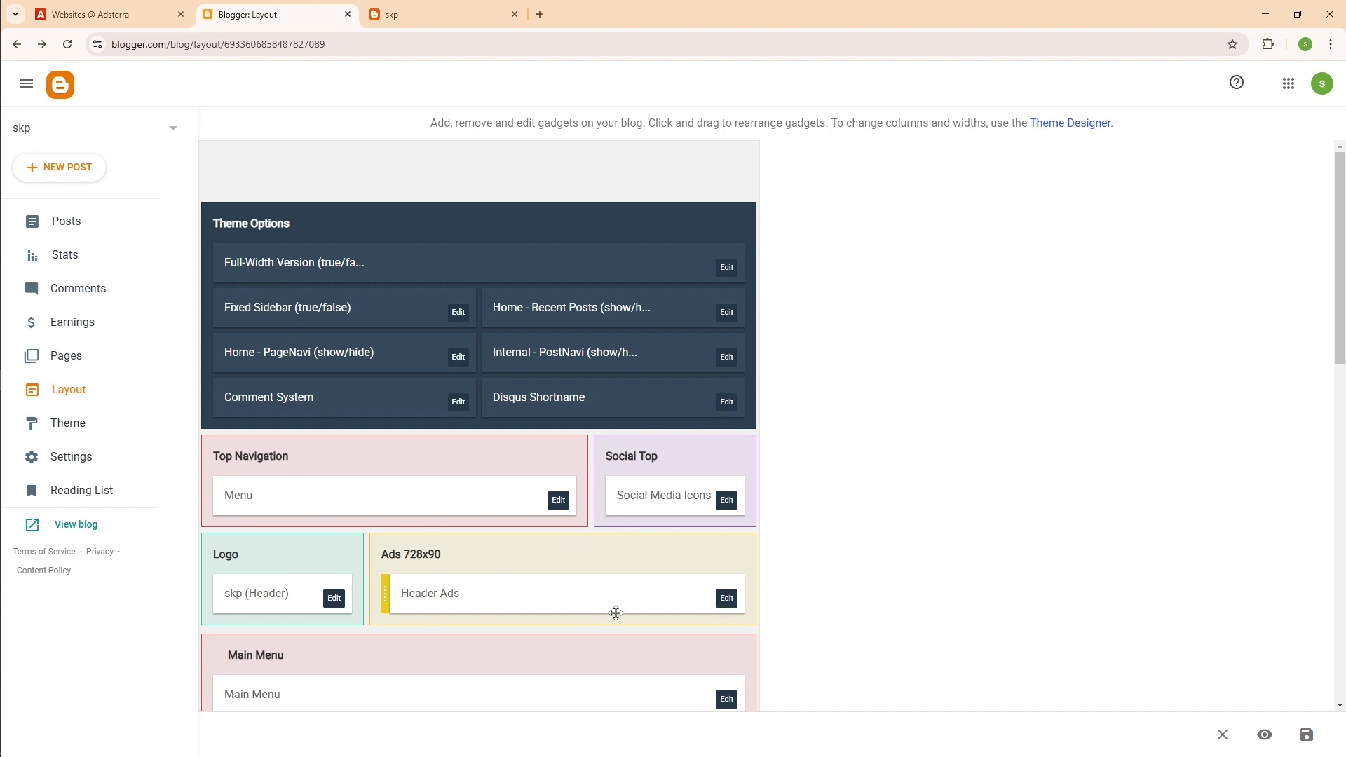
{"action": "scroll", "coordinate": [616, 613], "scroll_direction": "down", "scroll_amount": 2}
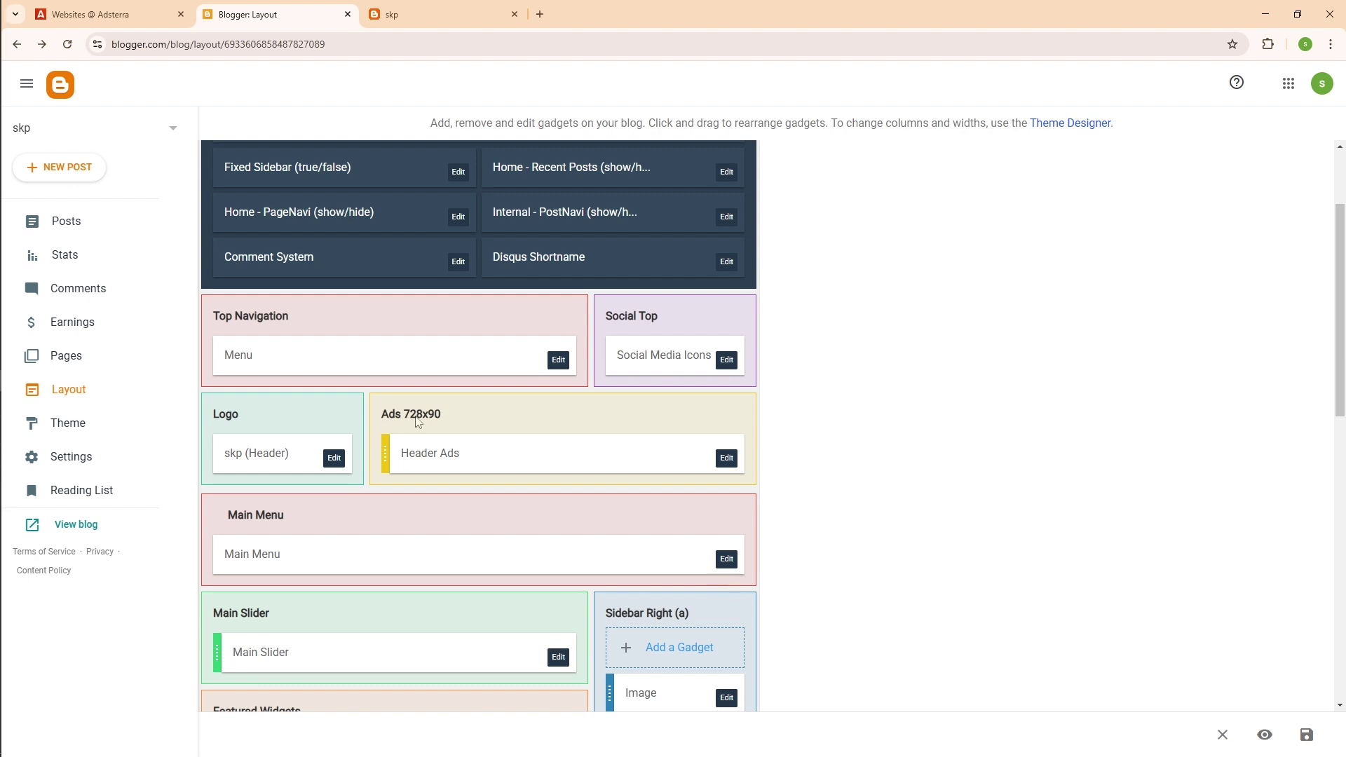
{"action": "left_click", "coordinate": [727, 458]}
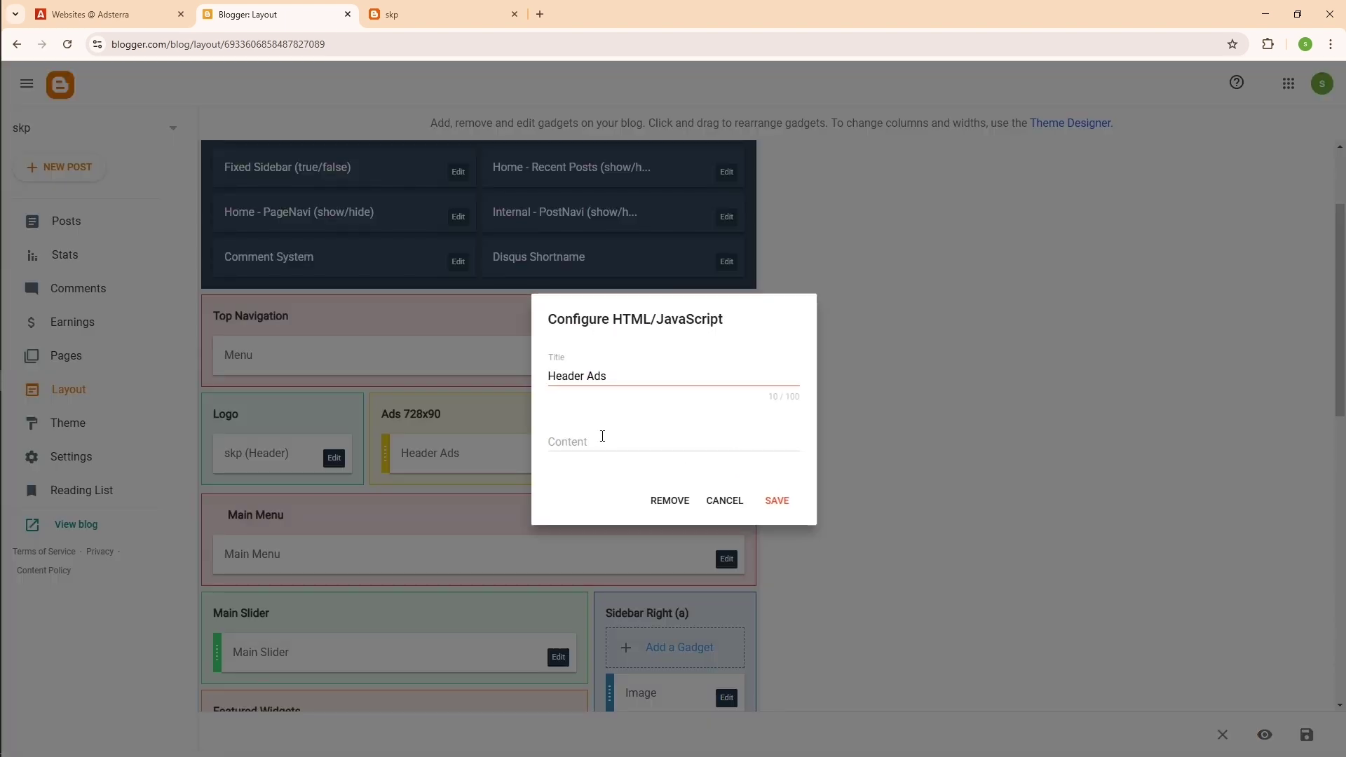
Step: Switch to Adsterra and copy the code of the Banner 728x90 ad unit
{"action": "mouse_move", "coordinate": [2, 231]}
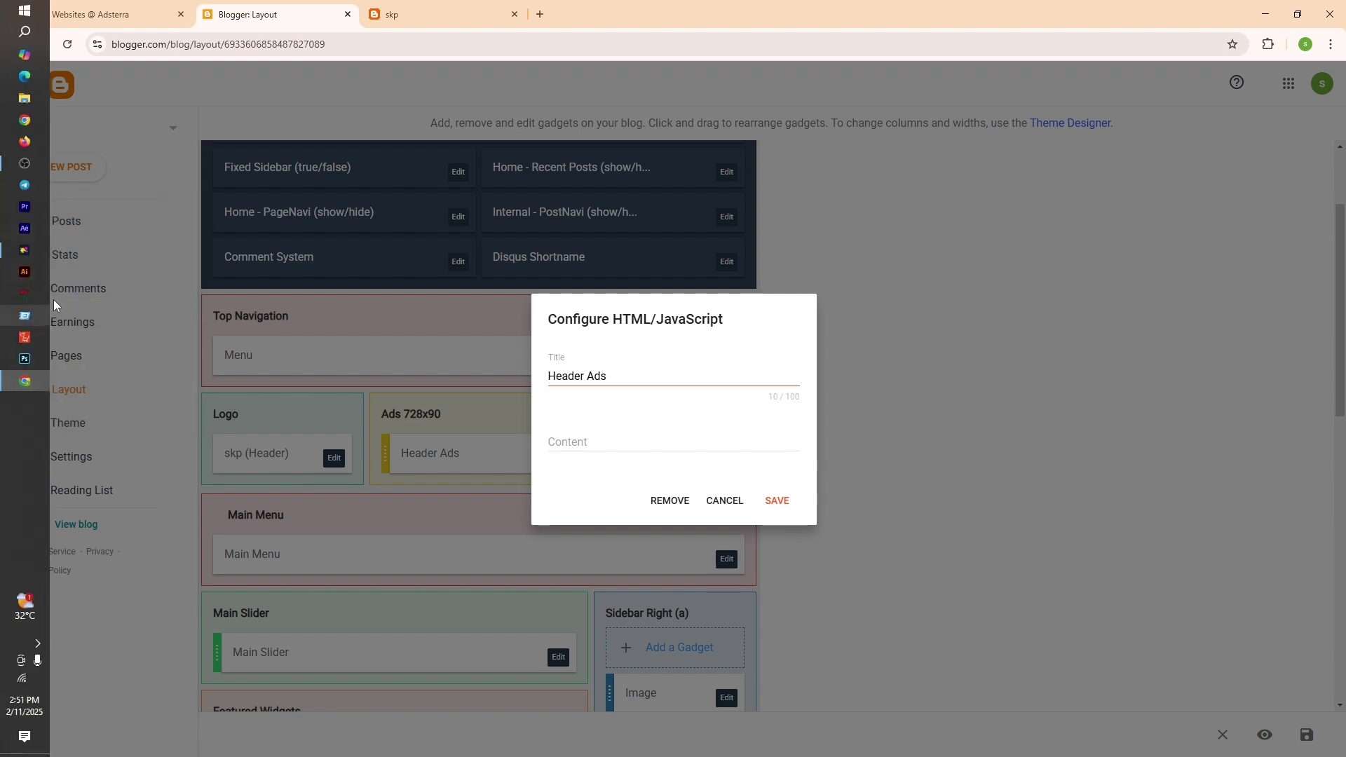
{"action": "left_click", "coordinate": [93, 7]}
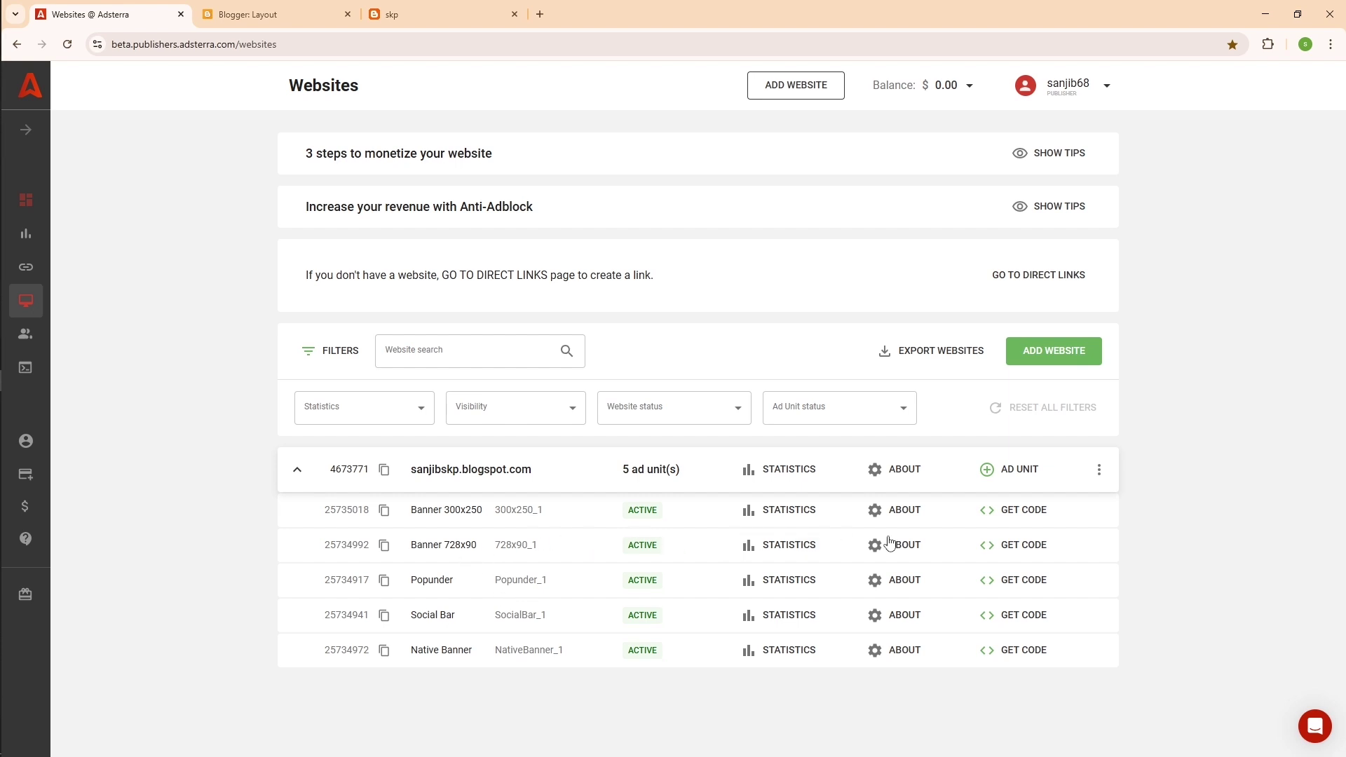
{"action": "left_click", "coordinate": [1013, 545]}
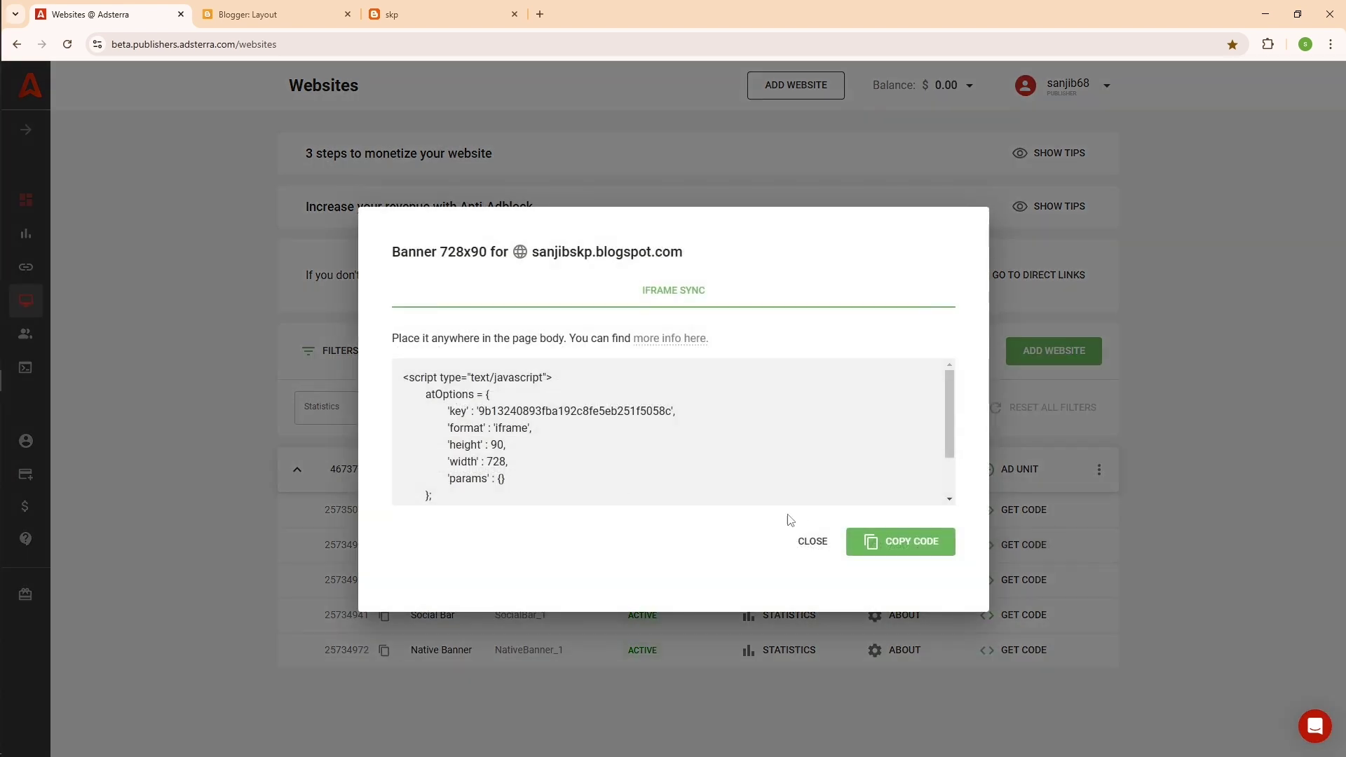
{"action": "left_click", "coordinate": [896, 545]}
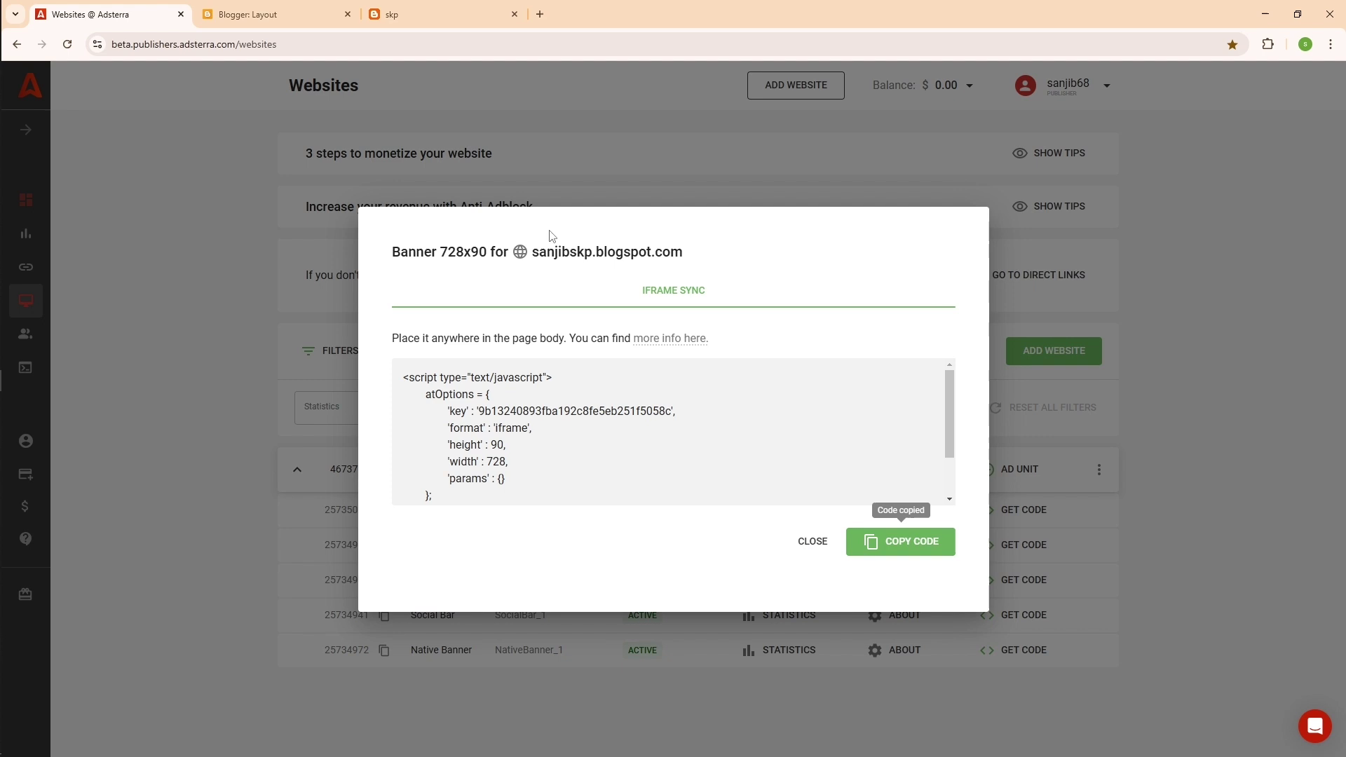
Step: Back in Blogger, paste the copied 728x90 banner code as the Header Ads gadget's content
{"action": "left_click", "coordinate": [278, 16]}
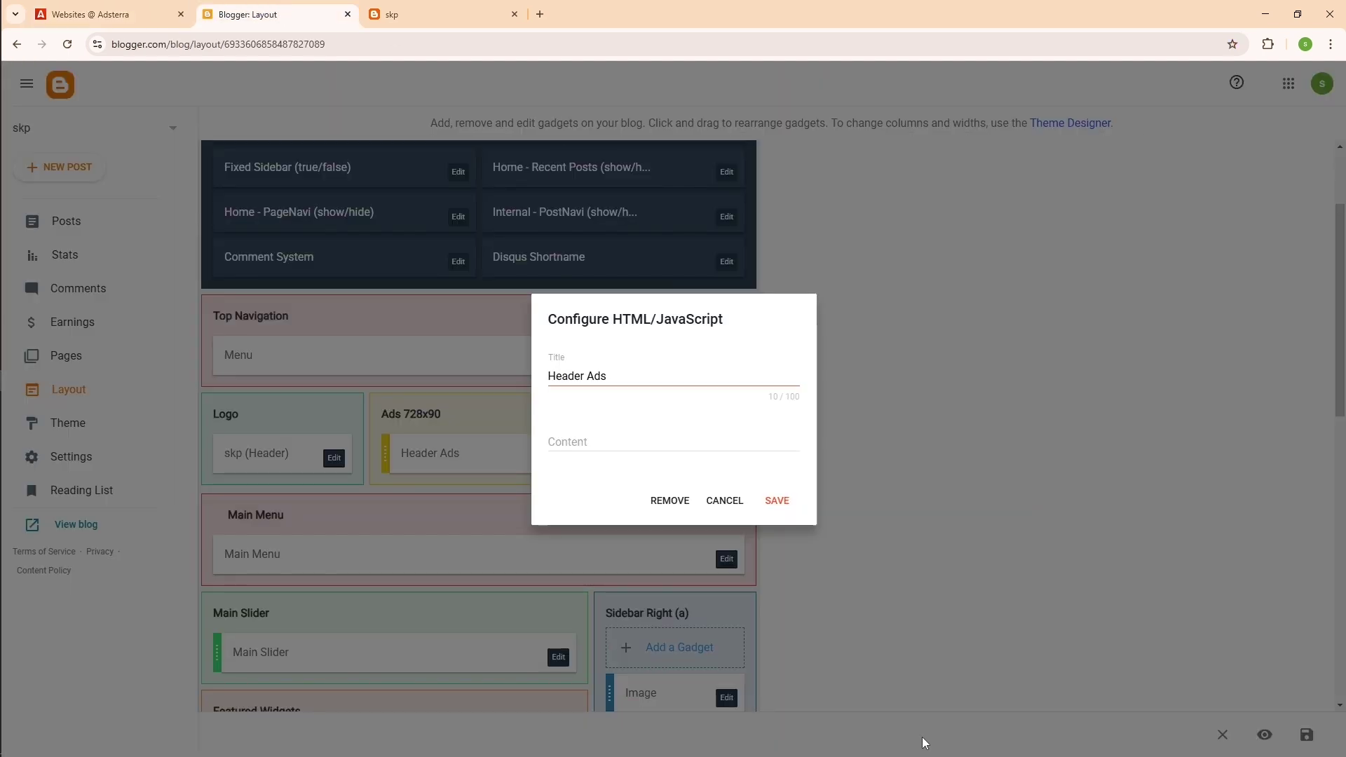
{"action": "left_click", "coordinate": [570, 439]}
{"action": "right_click", "coordinate": [571, 442]}
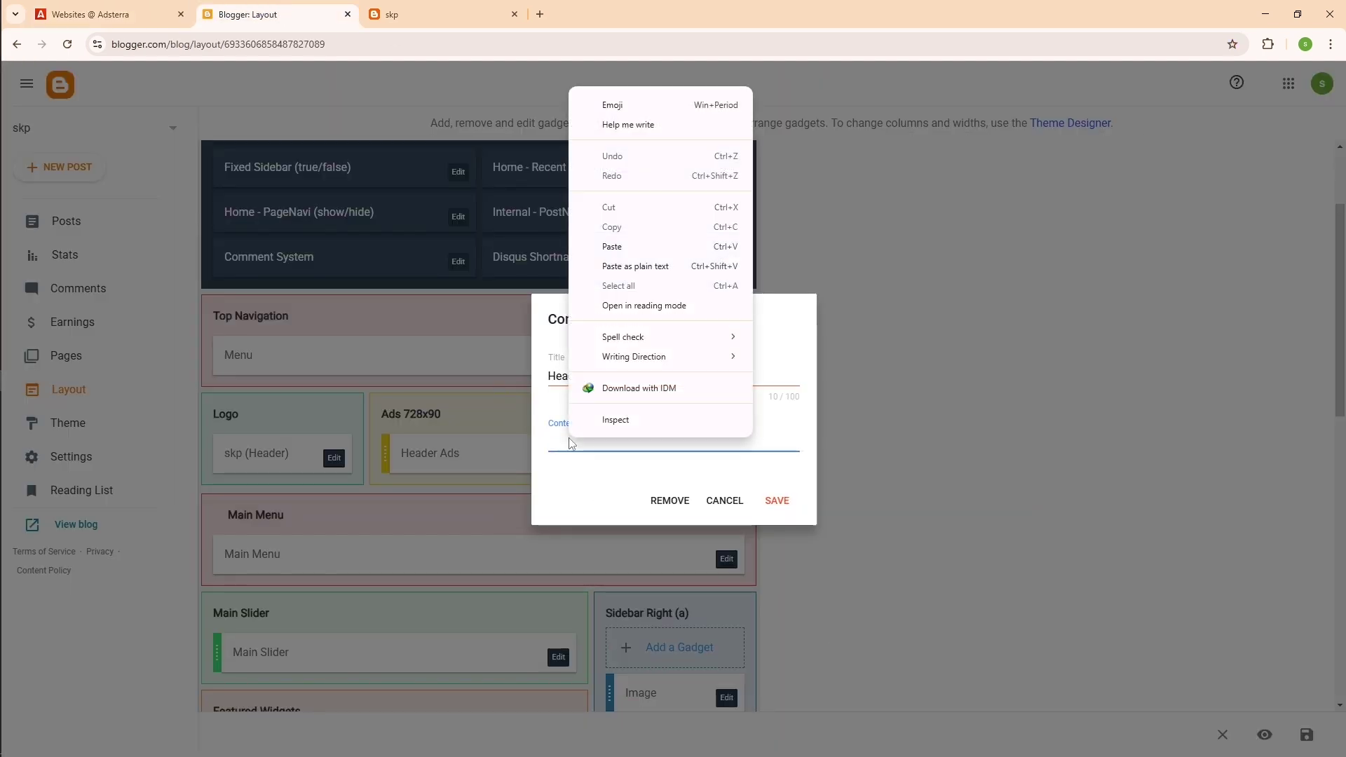
{"action": "left_click", "coordinate": [629, 249]}
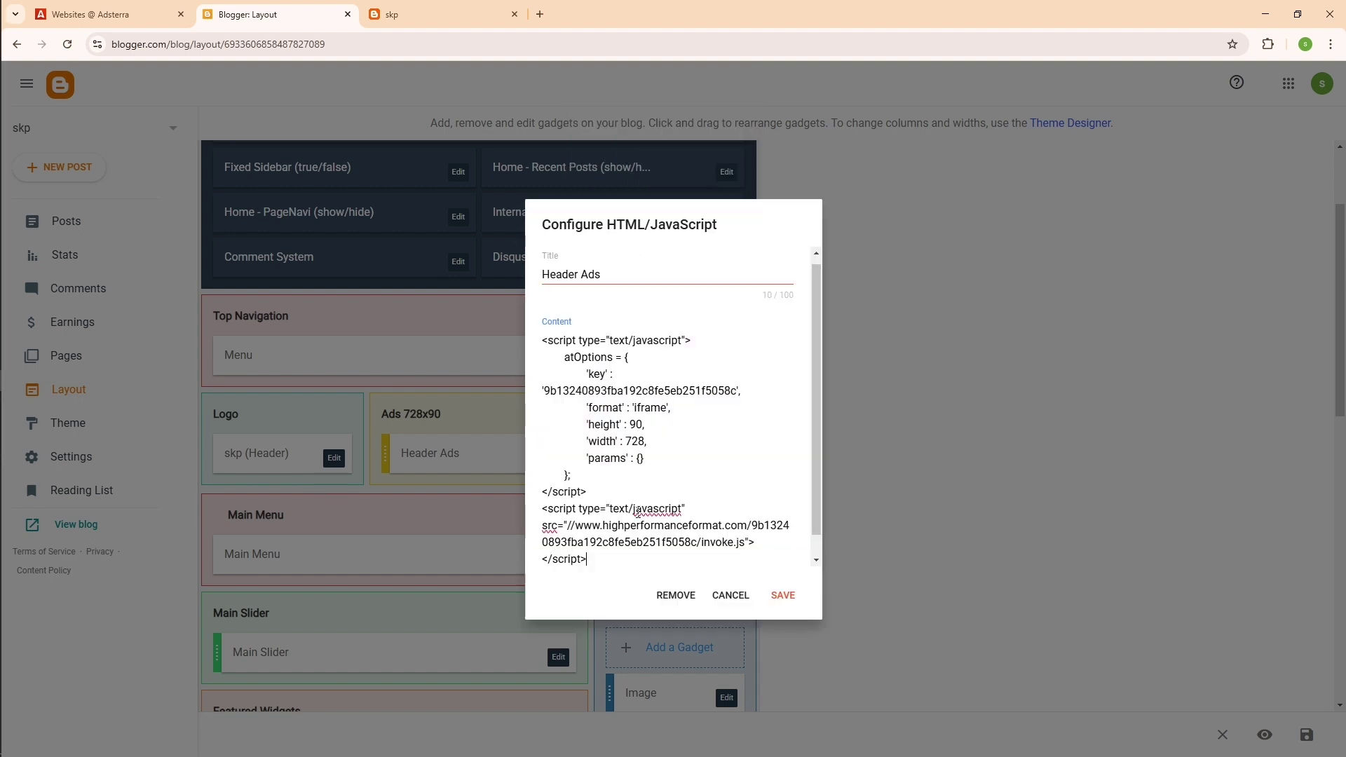
Step: Clear the Header Ads gadget's title and save the gadget
{"action": "left_click", "coordinate": [606, 270]}
{"action": "left_click_drag", "start_coordinate": [608, 272], "coordinate": [512, 261]}
{"action": "key", "text": "BackSpace"}
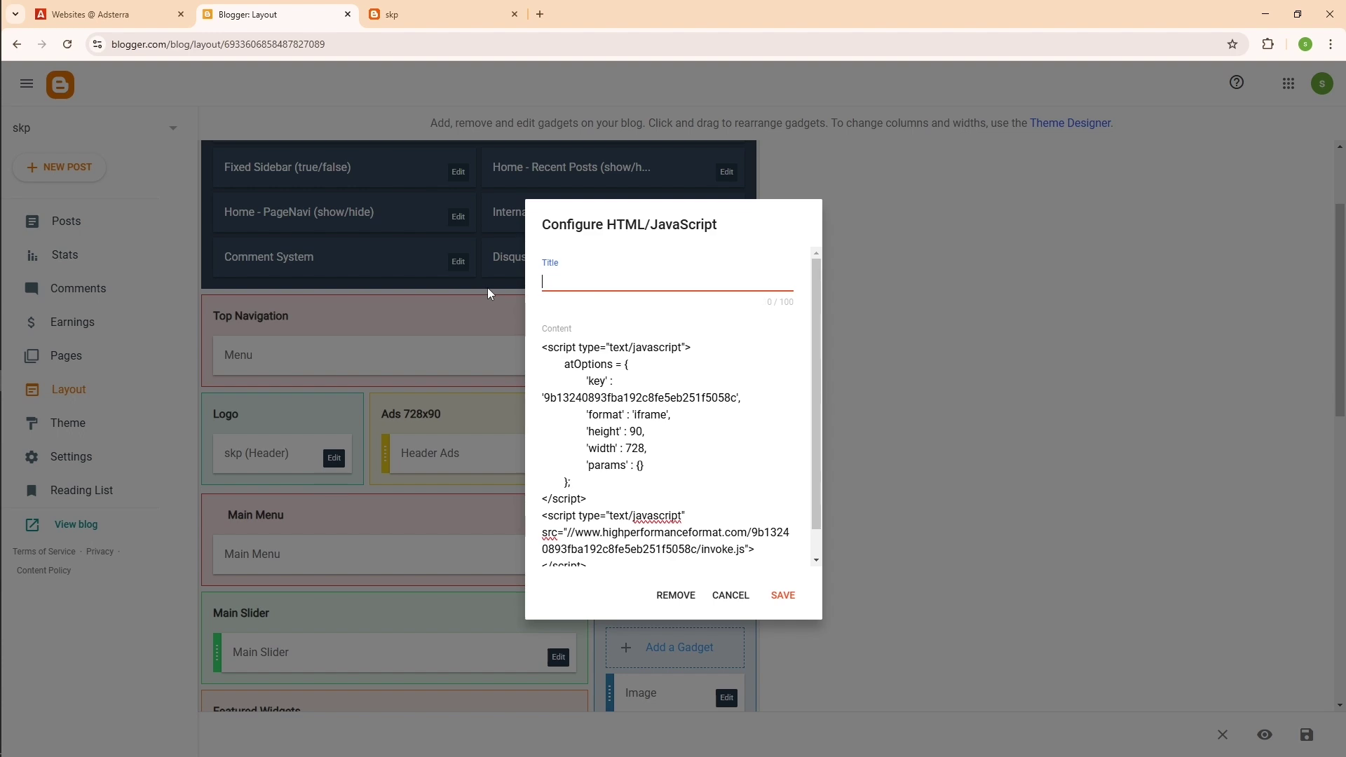
{"action": "left_click", "coordinate": [789, 602]}
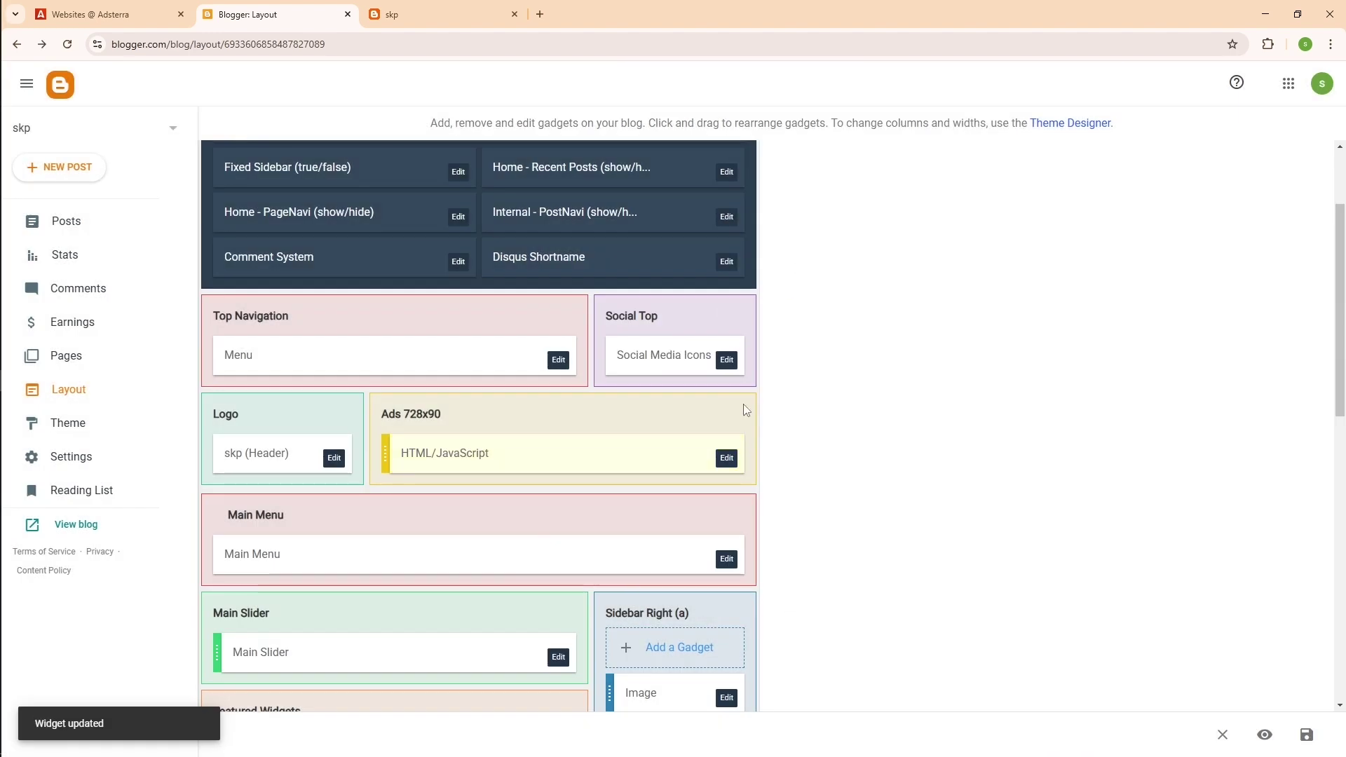
Step: Switch to the live blog and reload it to check the header banner ad
{"action": "left_click", "coordinate": [461, 7]}
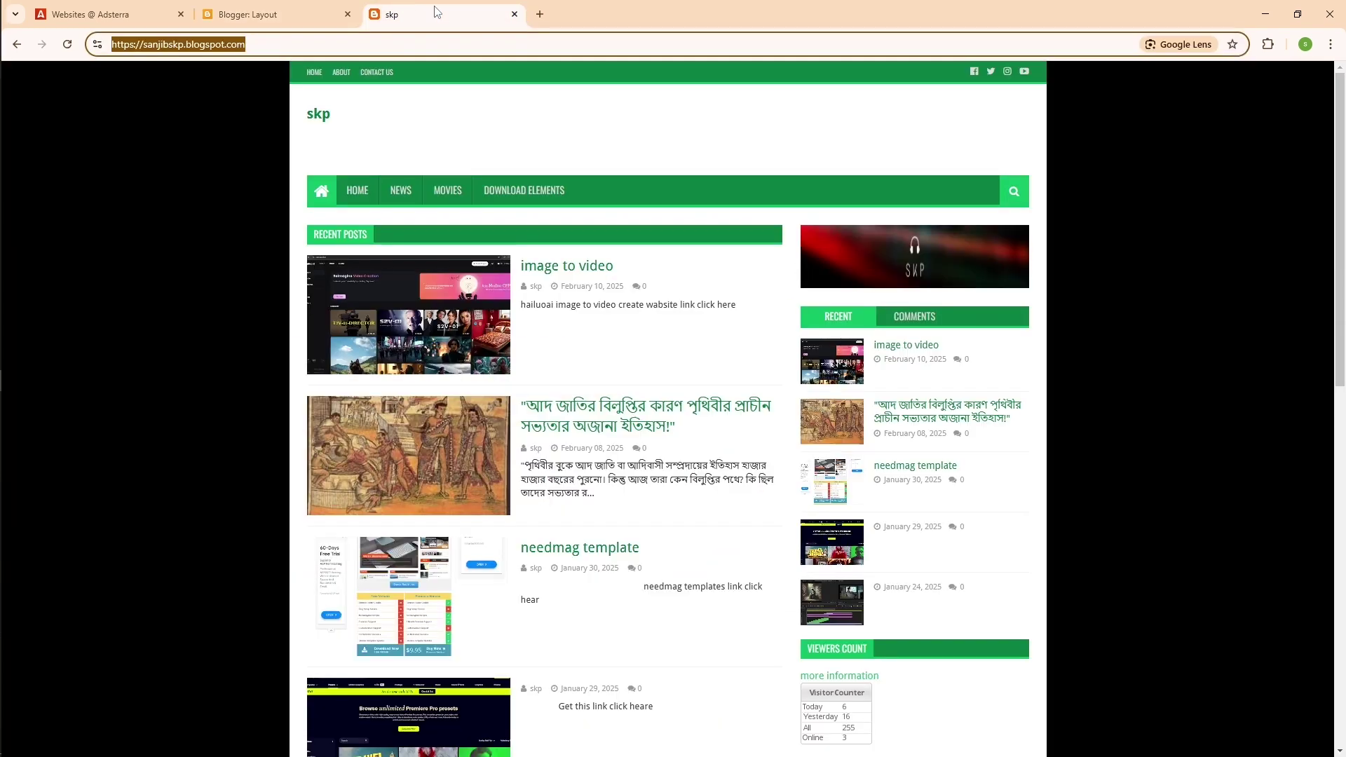
{"action": "right_click", "coordinate": [1121, 132]}
{"action": "left_click", "coordinate": [1168, 190]}
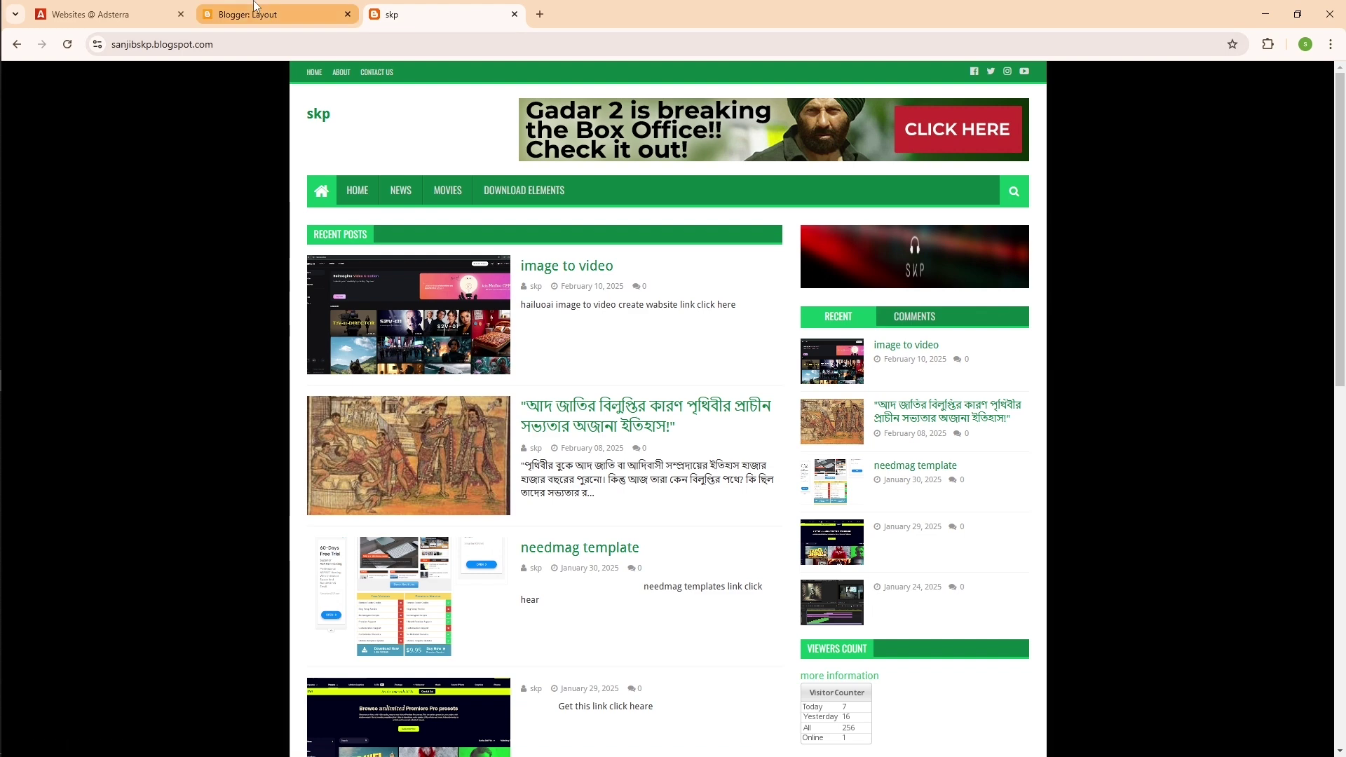
Step: In the Blogger layout, start adding an HTML/JavaScript gadget to the Sidebar Right (a) section
{"action": "left_click", "coordinate": [255, 8]}
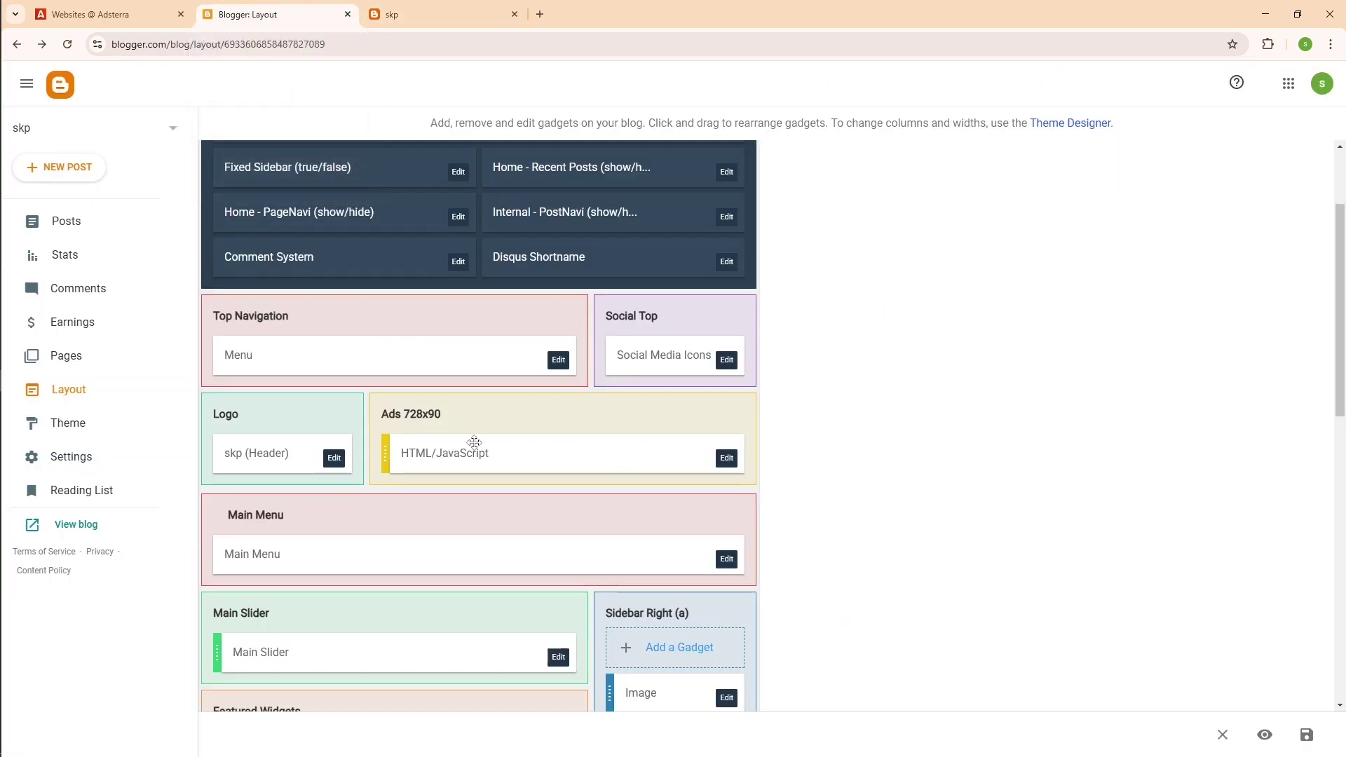
{"action": "scroll", "coordinate": [558, 570], "scroll_direction": "down", "scroll_amount": 3}
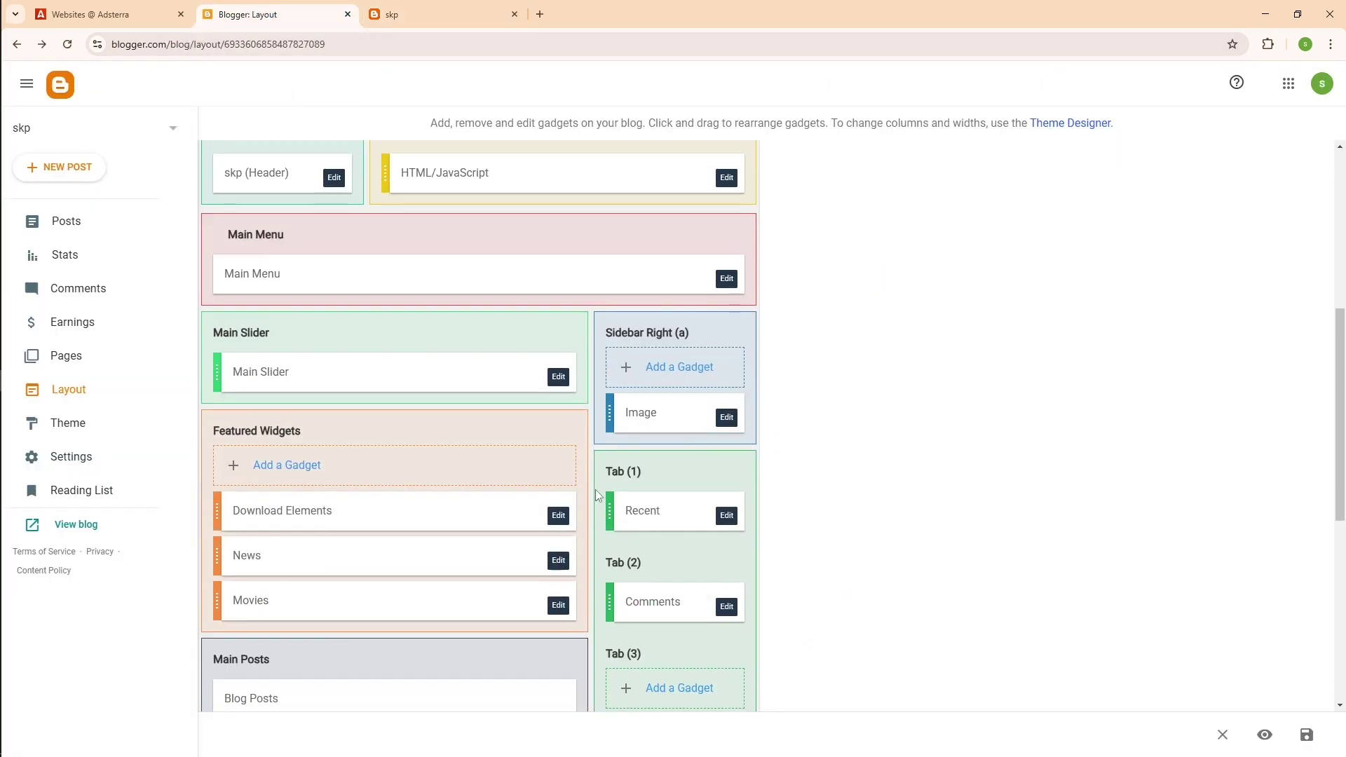
{"action": "scroll", "coordinate": [685, 484], "scroll_direction": "up", "scroll_amount": 1}
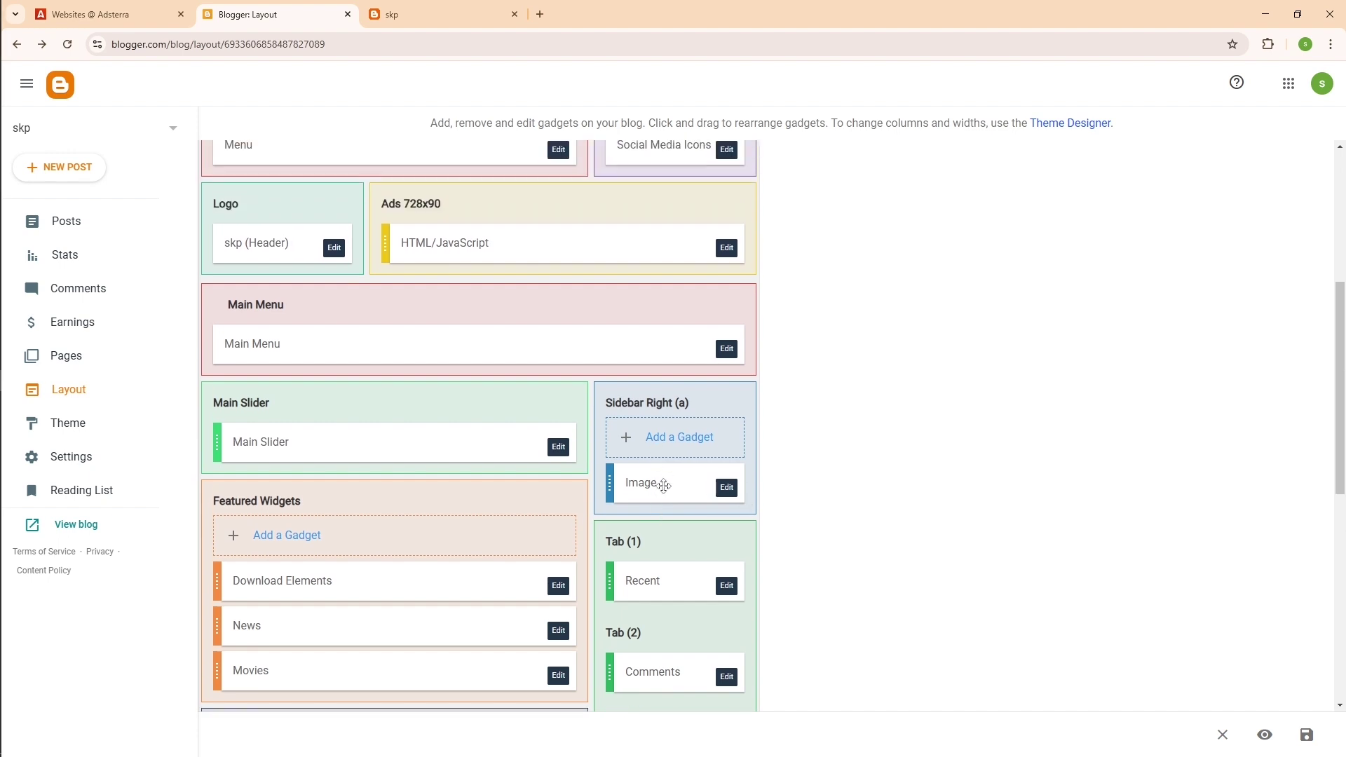
{"action": "scroll", "coordinate": [686, 495], "scroll_direction": "up", "scroll_amount": 1}
{"action": "scroll", "coordinate": [686, 495], "scroll_direction": "up", "scroll_amount": 1}
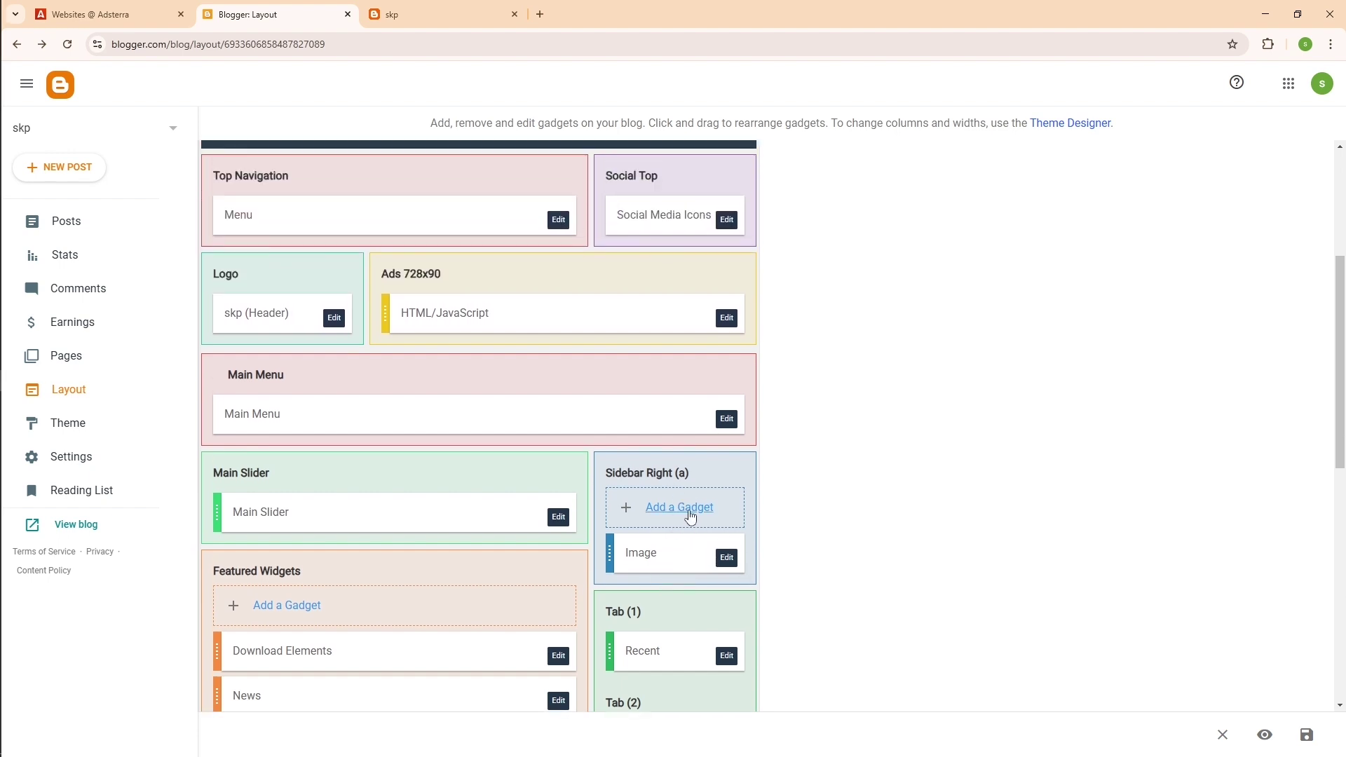
{"action": "left_click", "coordinate": [671, 515]}
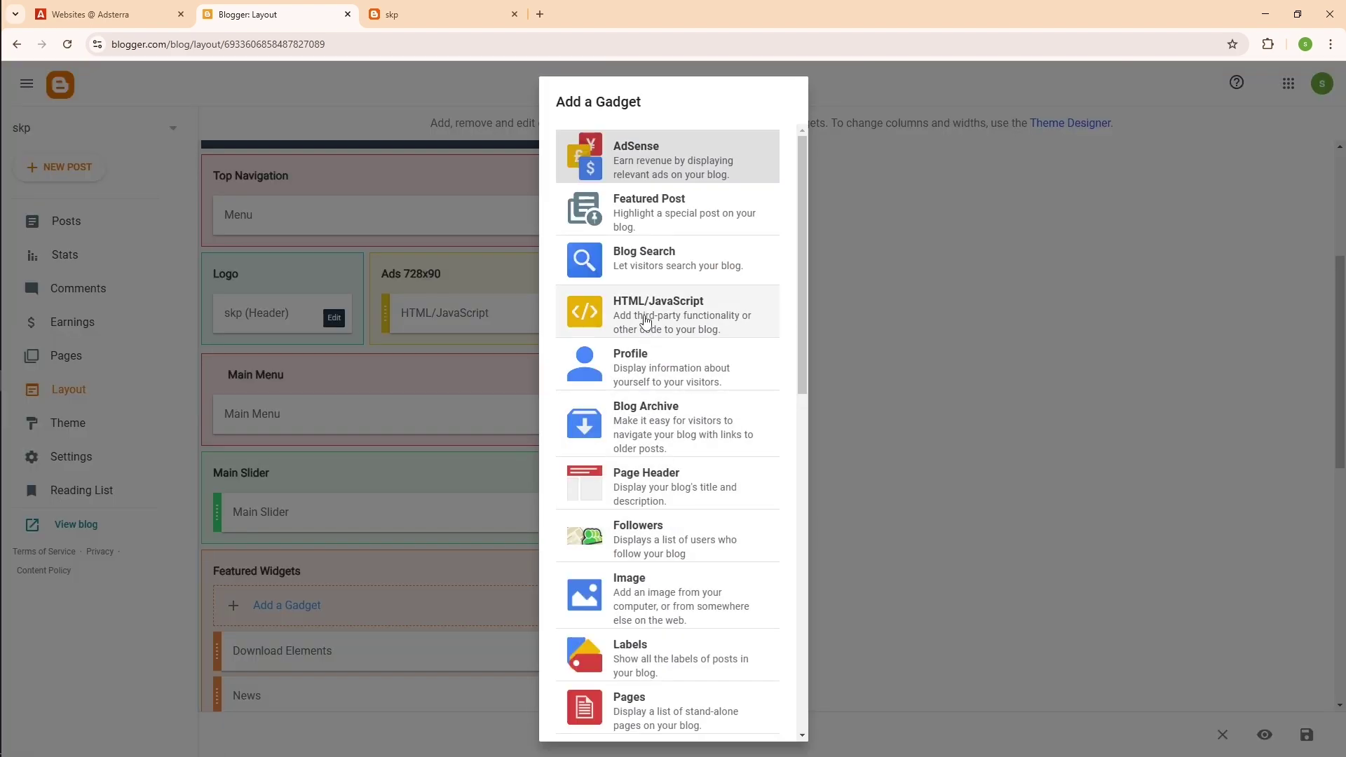
{"action": "left_click", "coordinate": [645, 321]}
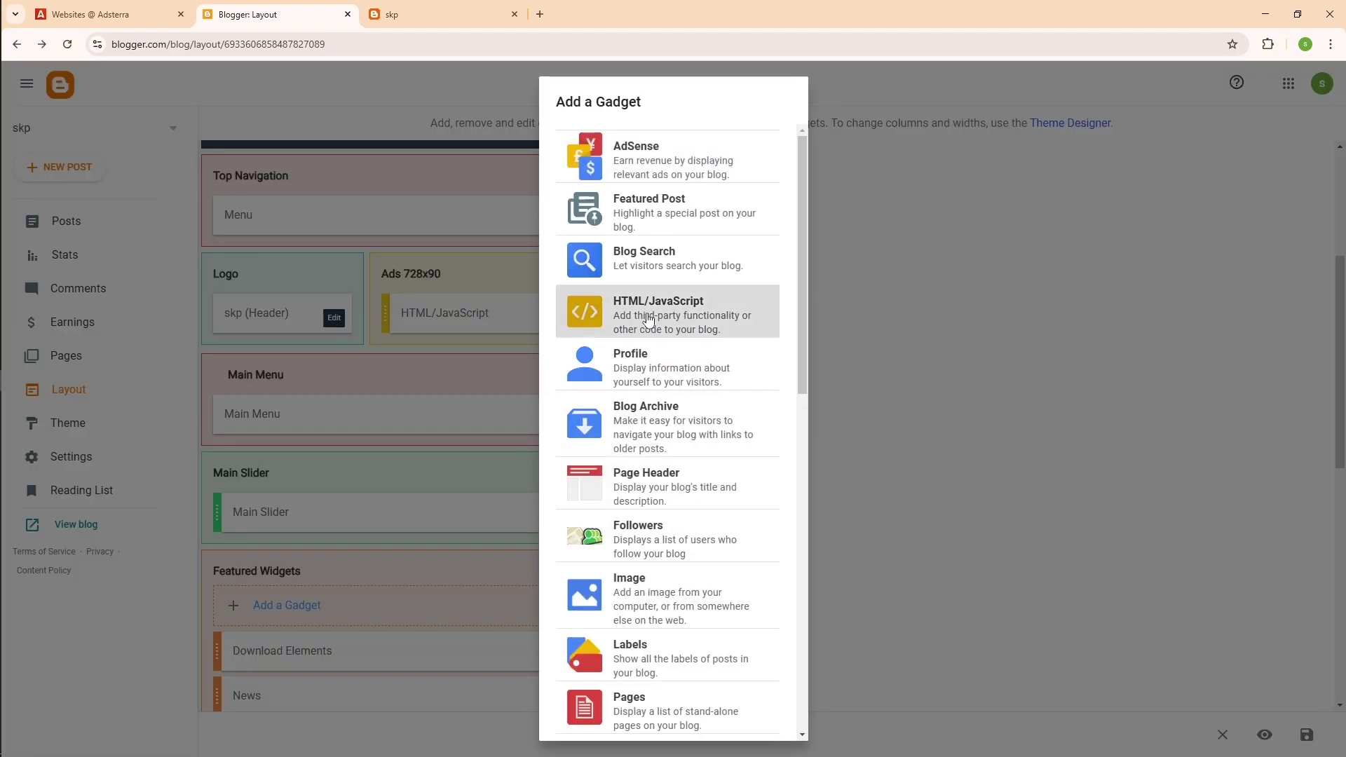
{"action": "left_click", "coordinate": [572, 382]}
Step: Switch to Adsterra, close the 728x90 code window and copy the code of the Banner 300x250 ad unit
{"action": "mouse_move", "coordinate": [3, 384]}
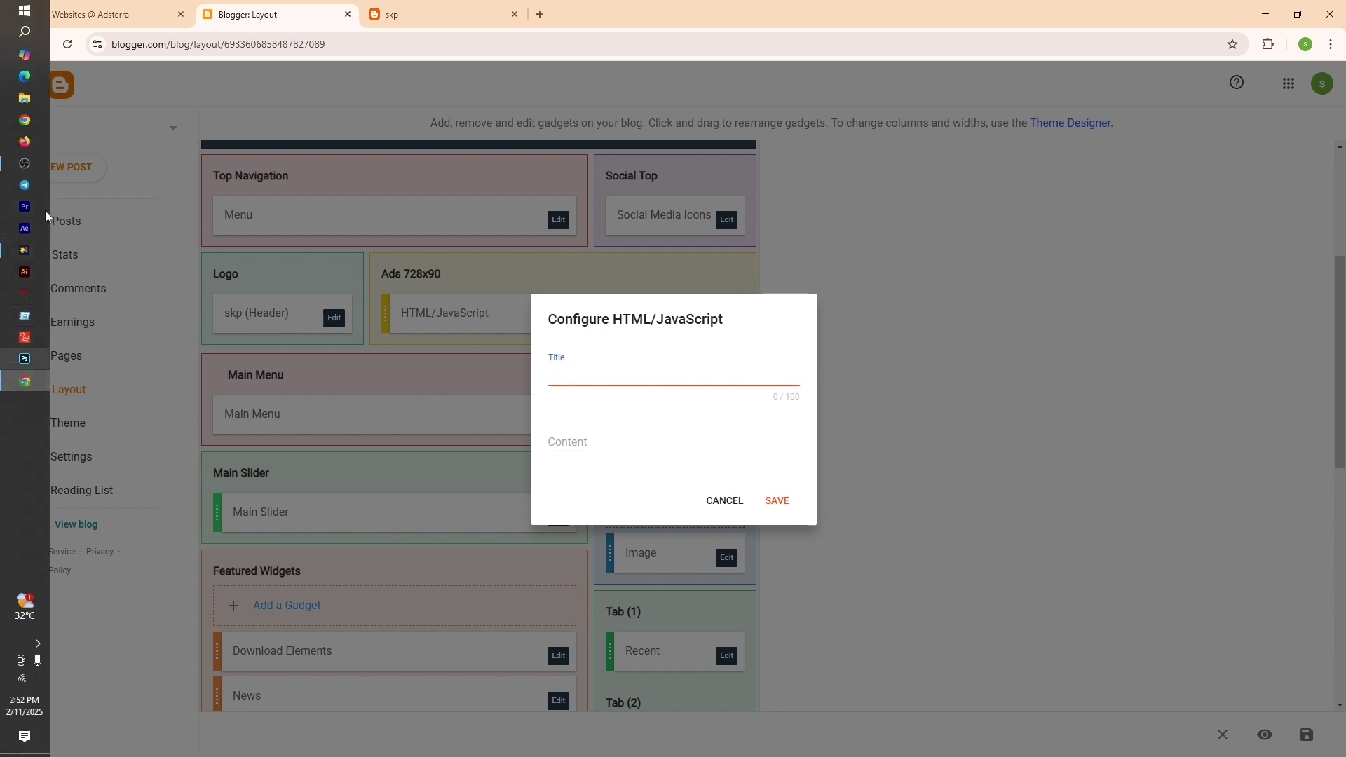
{"action": "left_click", "coordinate": [92, 14]}
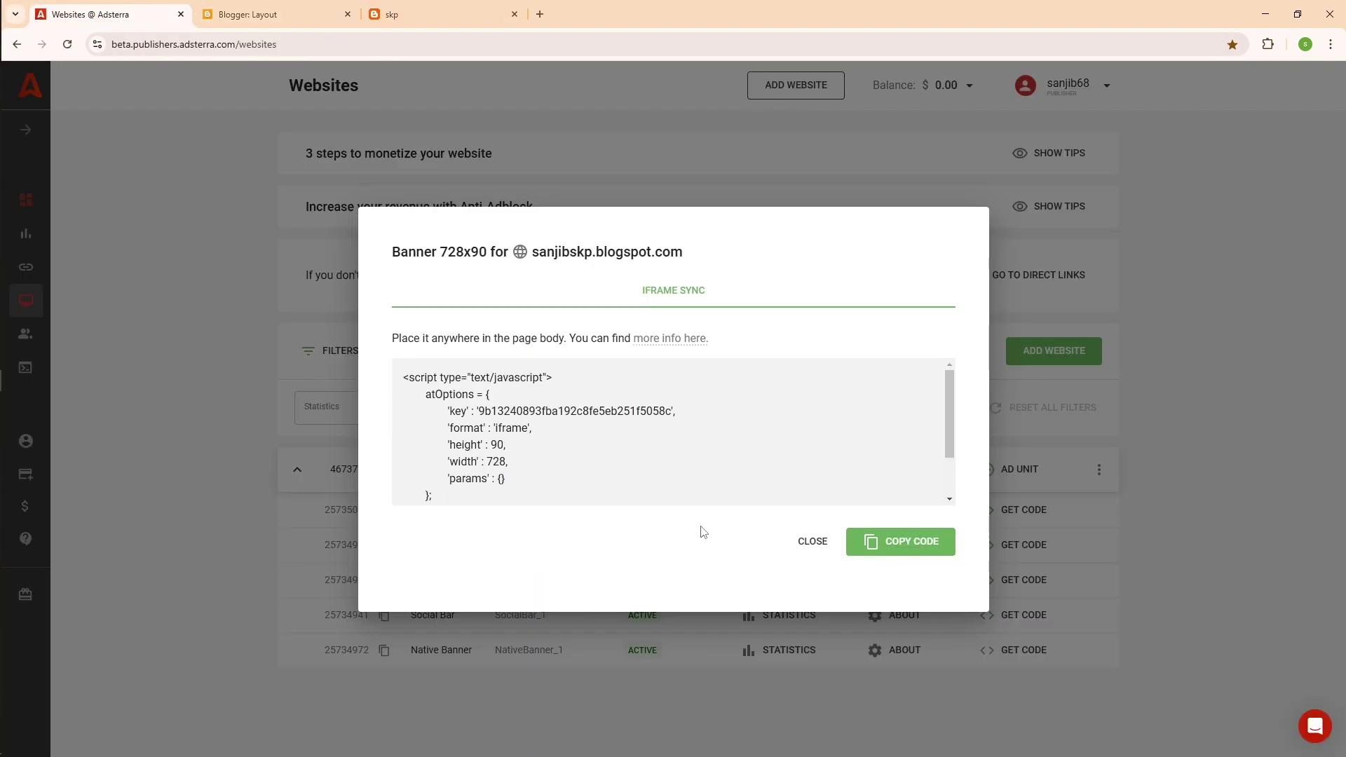
{"action": "left_click", "coordinate": [813, 542]}
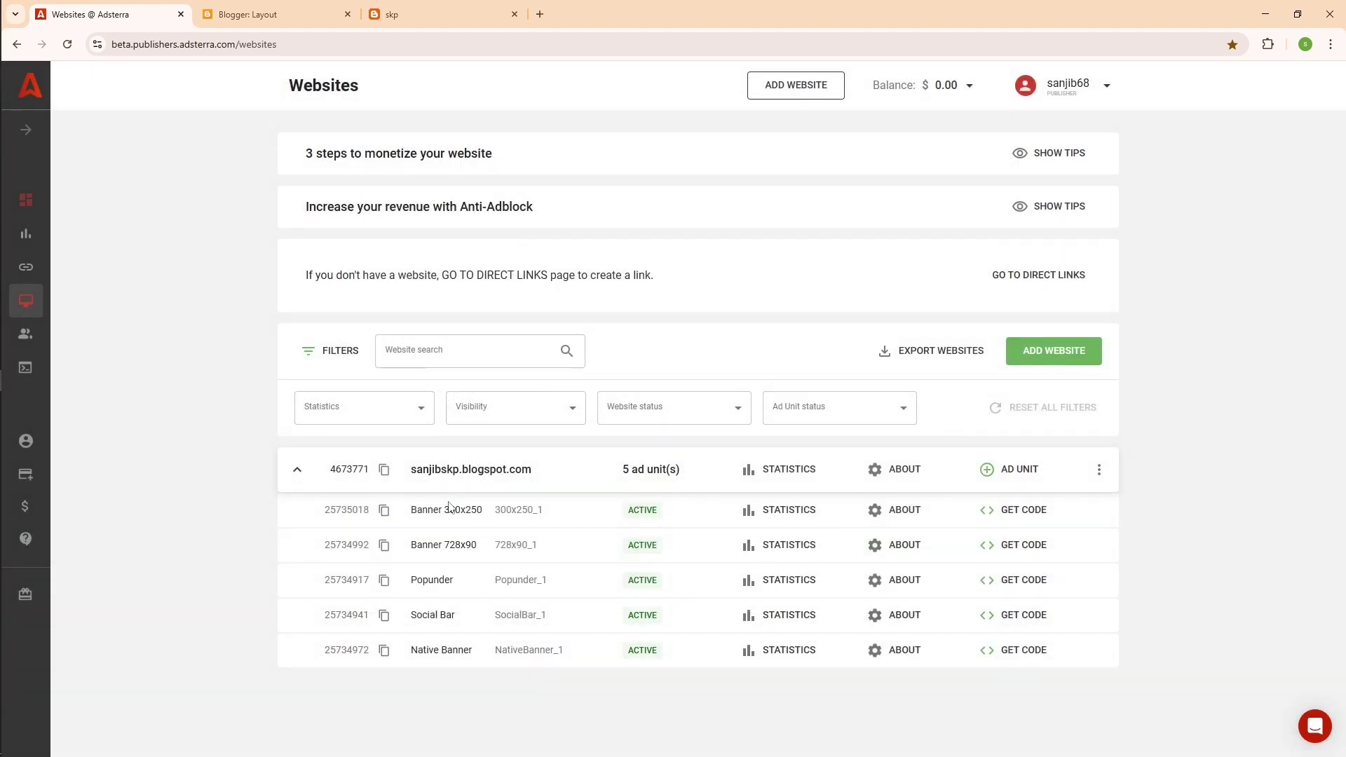
{"action": "left_click", "coordinate": [1023, 509]}
{"action": "left_click", "coordinate": [899, 543]}
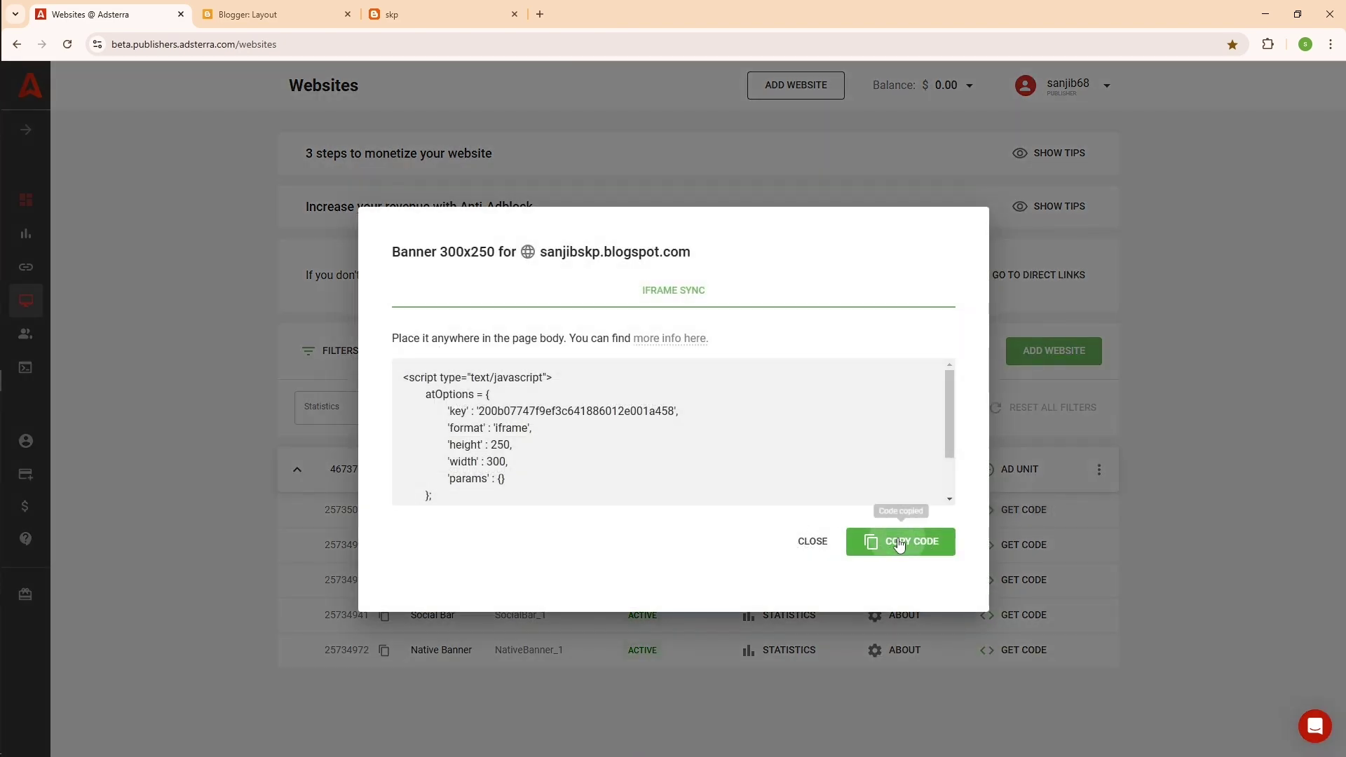
Step: Switch to Blogger, paste the Banner 300x250 code as the HTML/JavaScript gadget's content and save the gadget
{"action": "left_click", "coordinate": [272, 10]}
{"action": "left_click", "coordinate": [570, 441]}
{"action": "right_click", "coordinate": [572, 441]}
{"action": "left_click", "coordinate": [617, 250]}
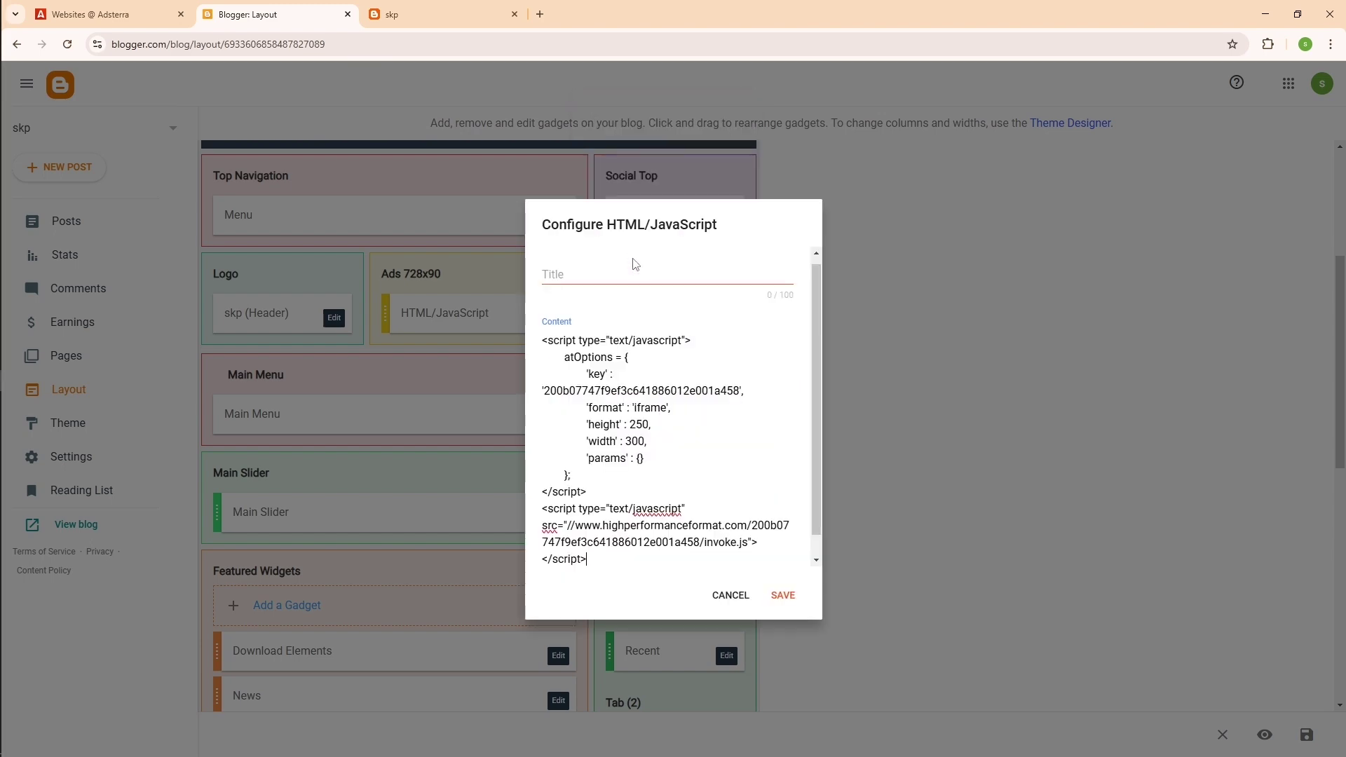
{"action": "left_click", "coordinate": [784, 597]}
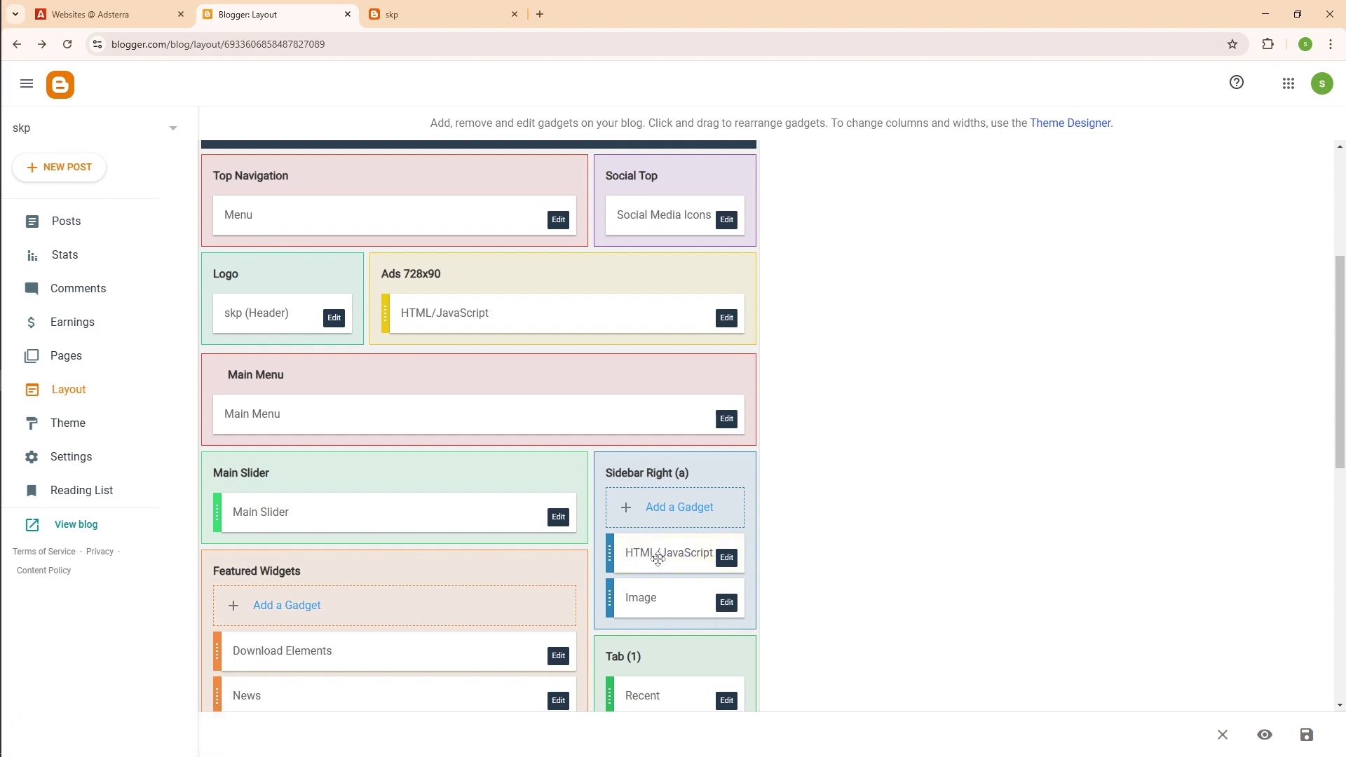
Step: Switch to the live blog and reload it twice to check the 300x250 banner in the sidebar
{"action": "left_click", "coordinate": [395, 13]}
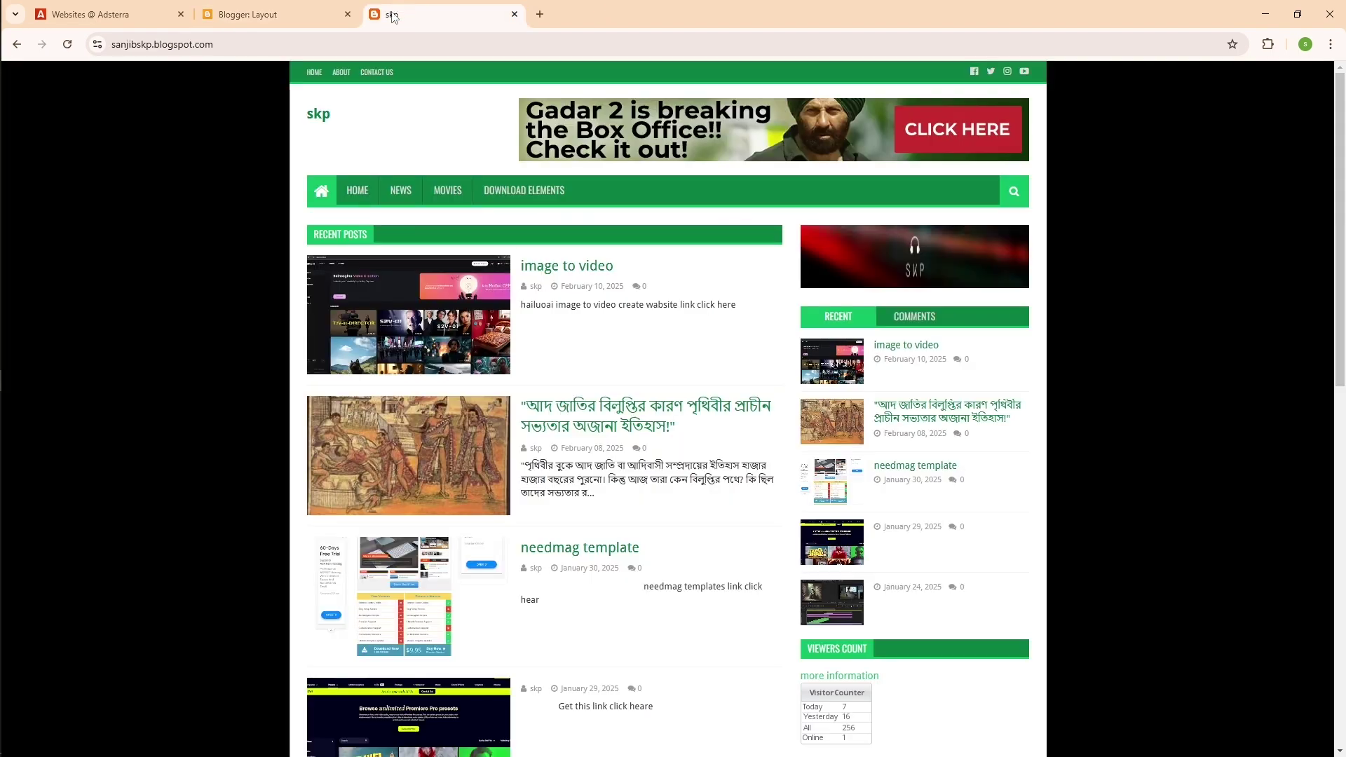
{"action": "right_click", "coordinate": [1091, 245]}
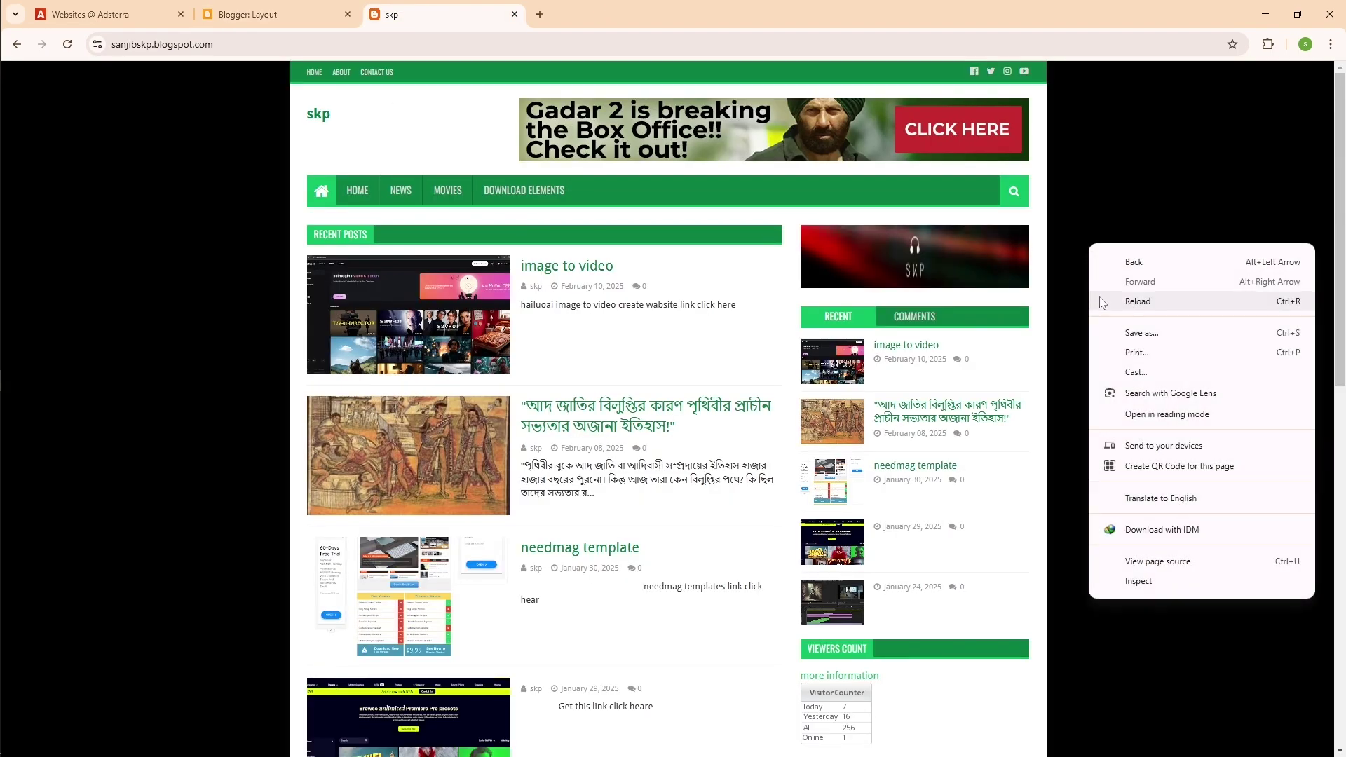
{"action": "left_click", "coordinate": [1136, 305]}
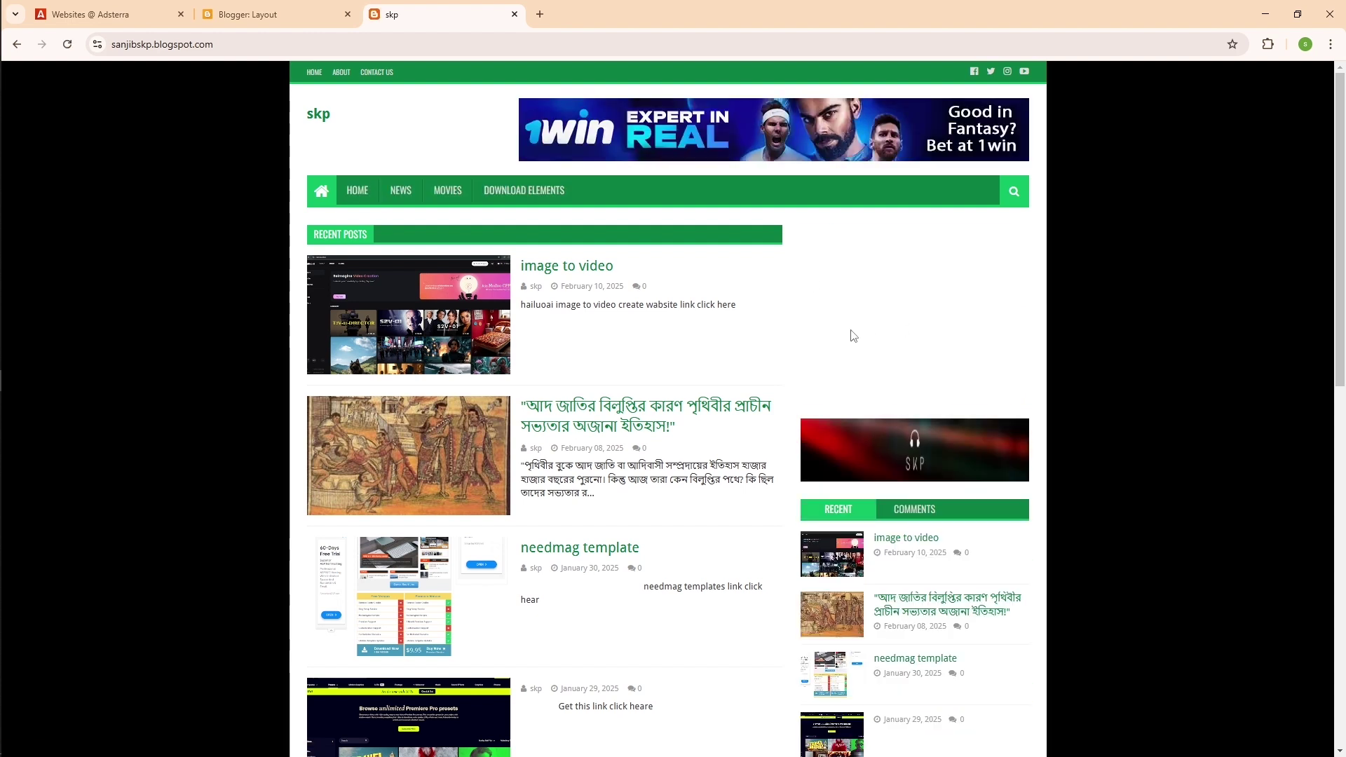
{"action": "right_click", "coordinate": [1091, 348]}
{"action": "left_click", "coordinate": [1195, 408]}
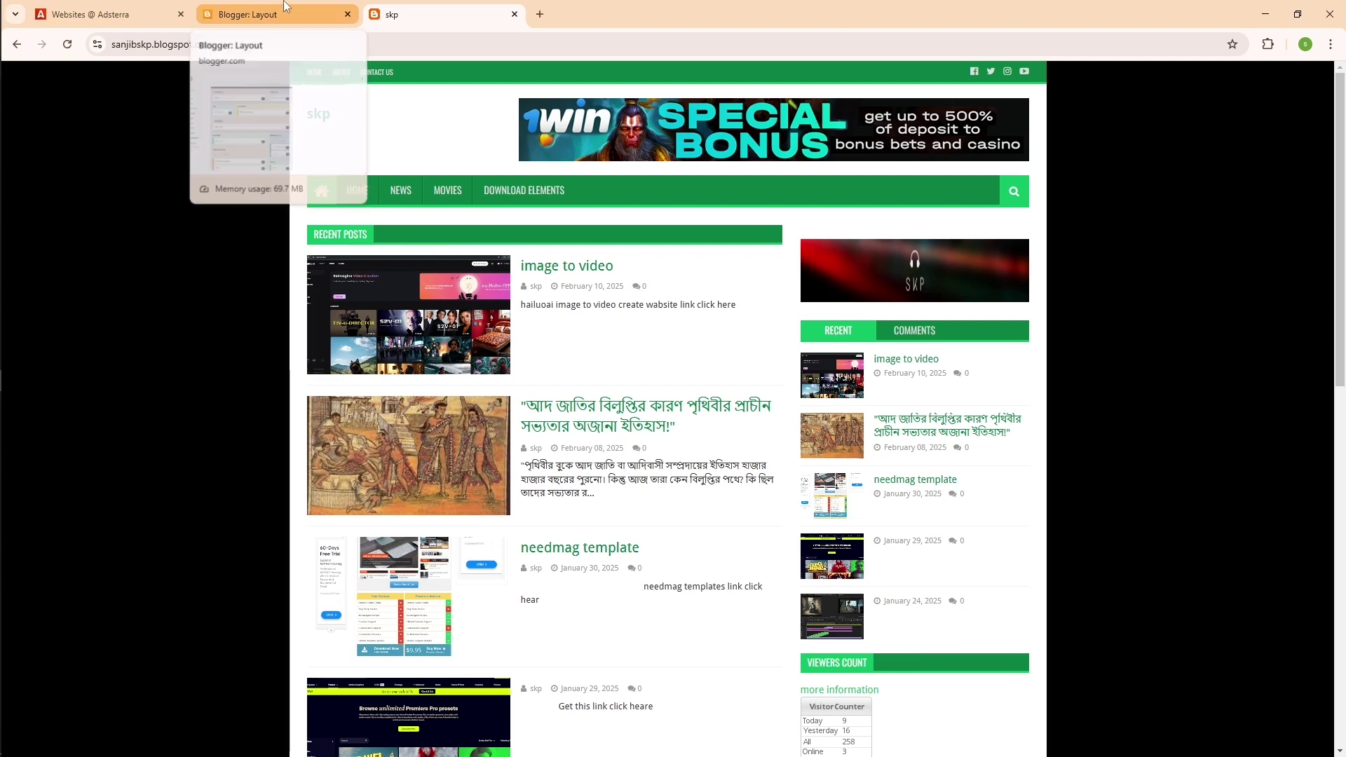
Step: In the Blogger layout, start adding an HTML/JavaScript gadget to the Tab (3) section, ready for its content
{"action": "left_click", "coordinate": [305, 9]}
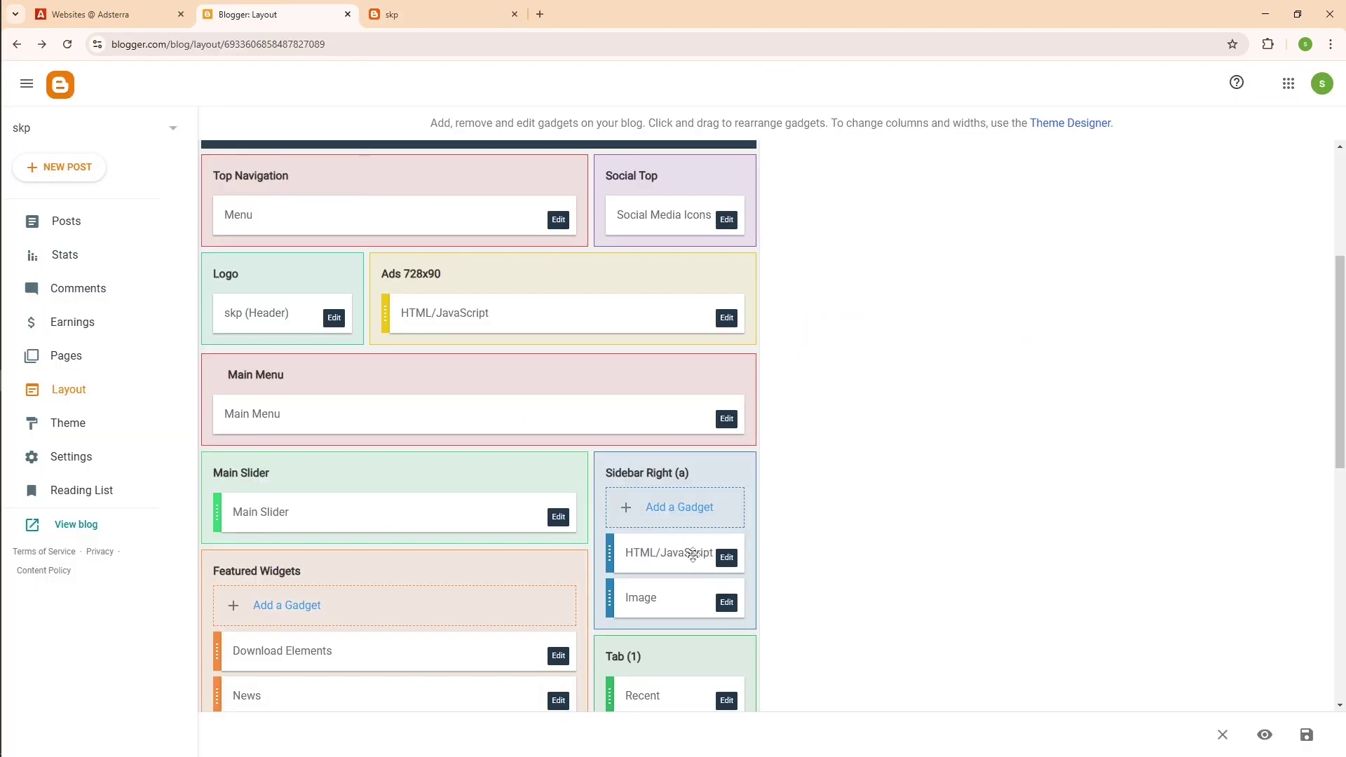
{"action": "scroll", "coordinate": [690, 554], "scroll_direction": "down", "scroll_amount": 3}
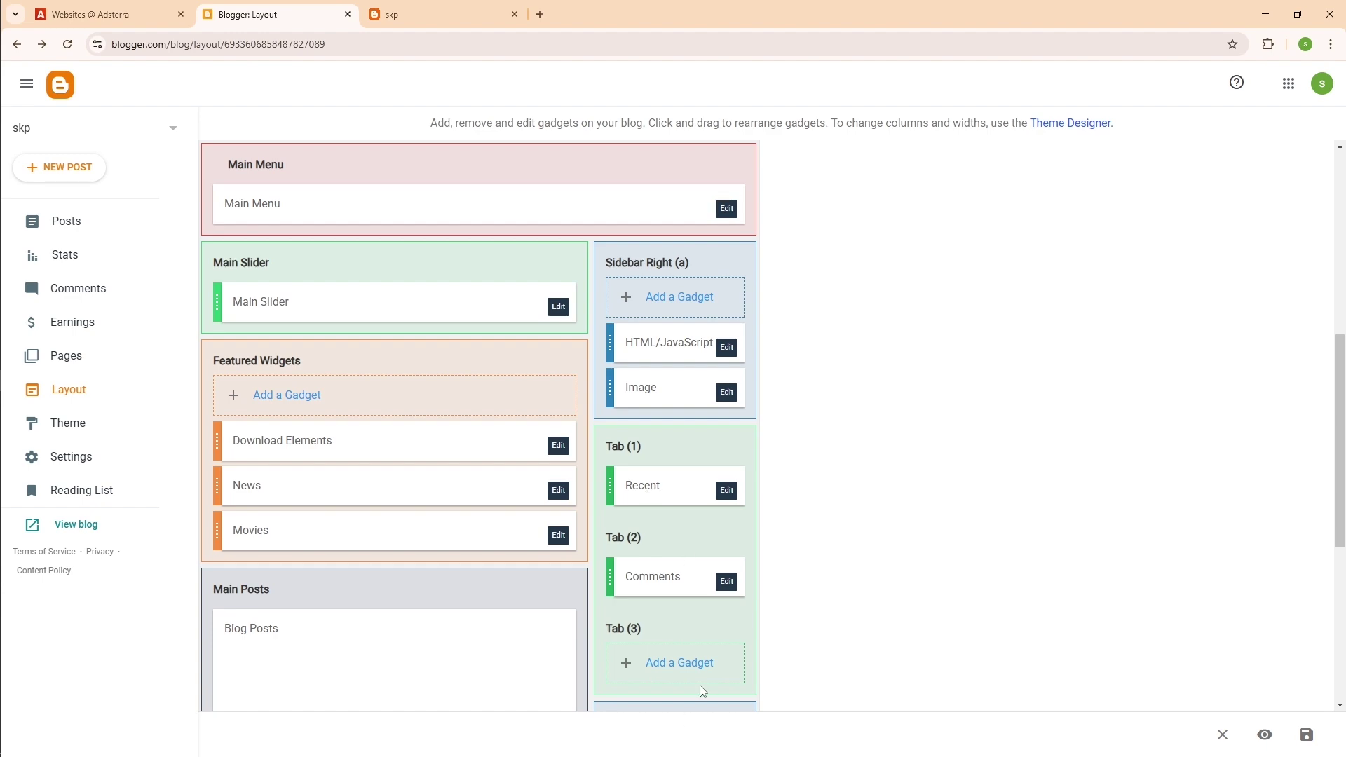
{"action": "left_click", "coordinate": [667, 670]}
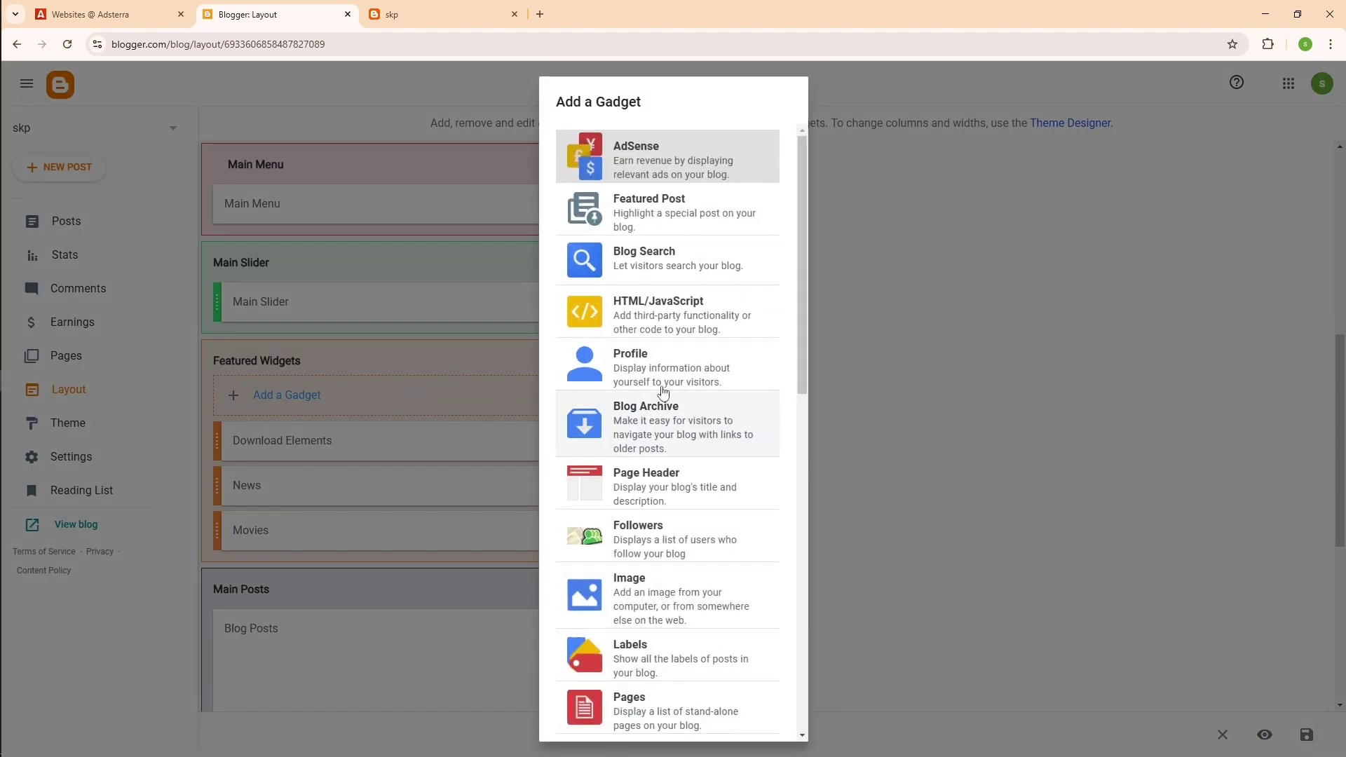
{"action": "left_click", "coordinate": [661, 310]}
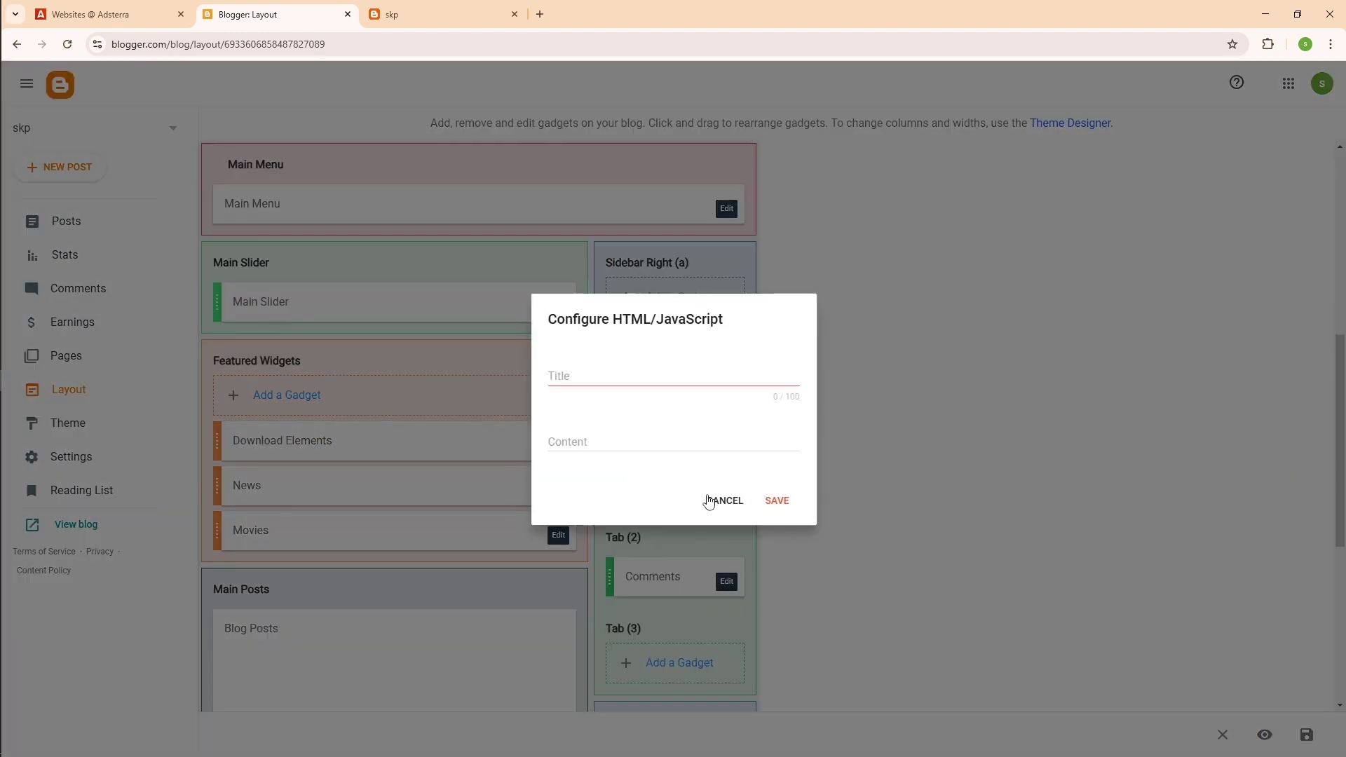
{"action": "left_click", "coordinate": [604, 443]}
Step: Switch to Adsterra, close the 300x250 code window and copy the code of the Popunder ad unit
{"action": "mouse_move", "coordinate": [2, 269]}
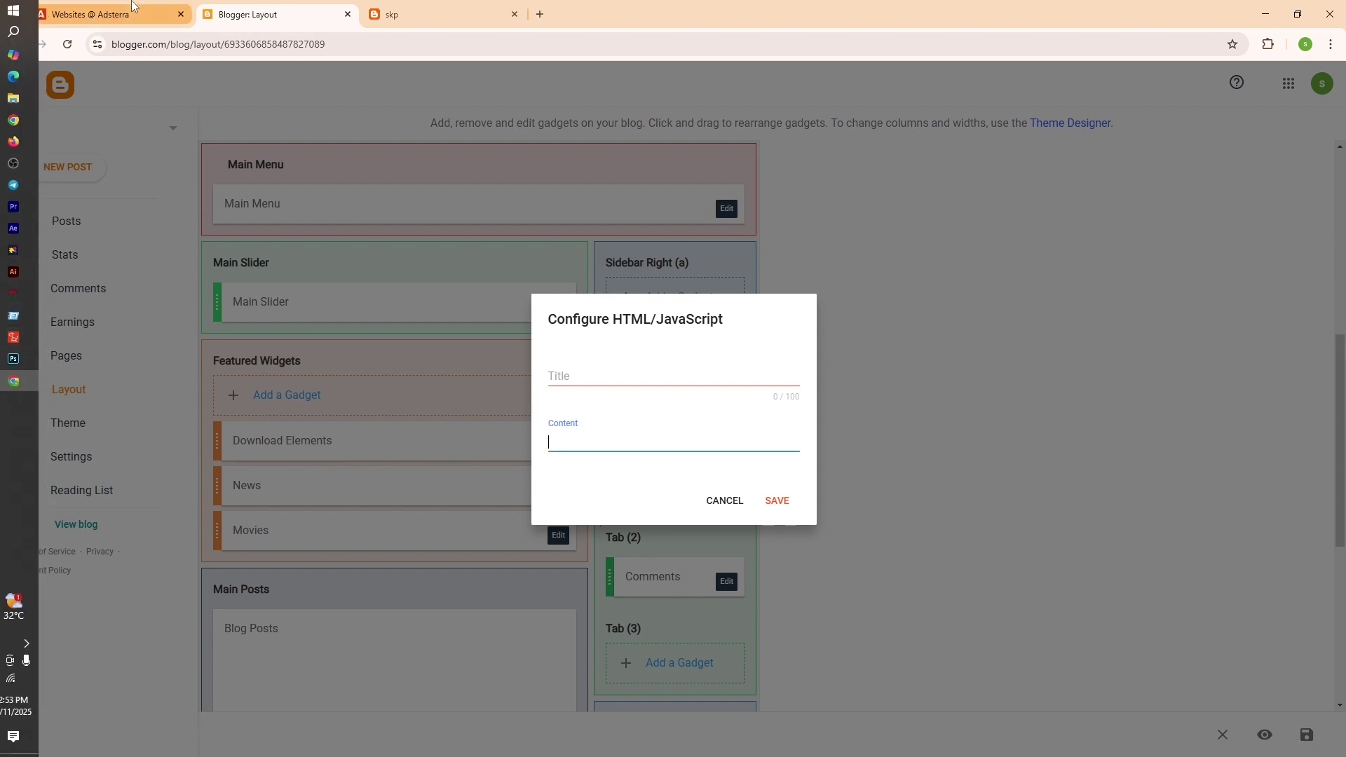
{"action": "key", "text": "ctrl+shift+Tab"}
{"action": "left_click", "coordinate": [901, 541]}
{"action": "left_click", "coordinate": [812, 541]}
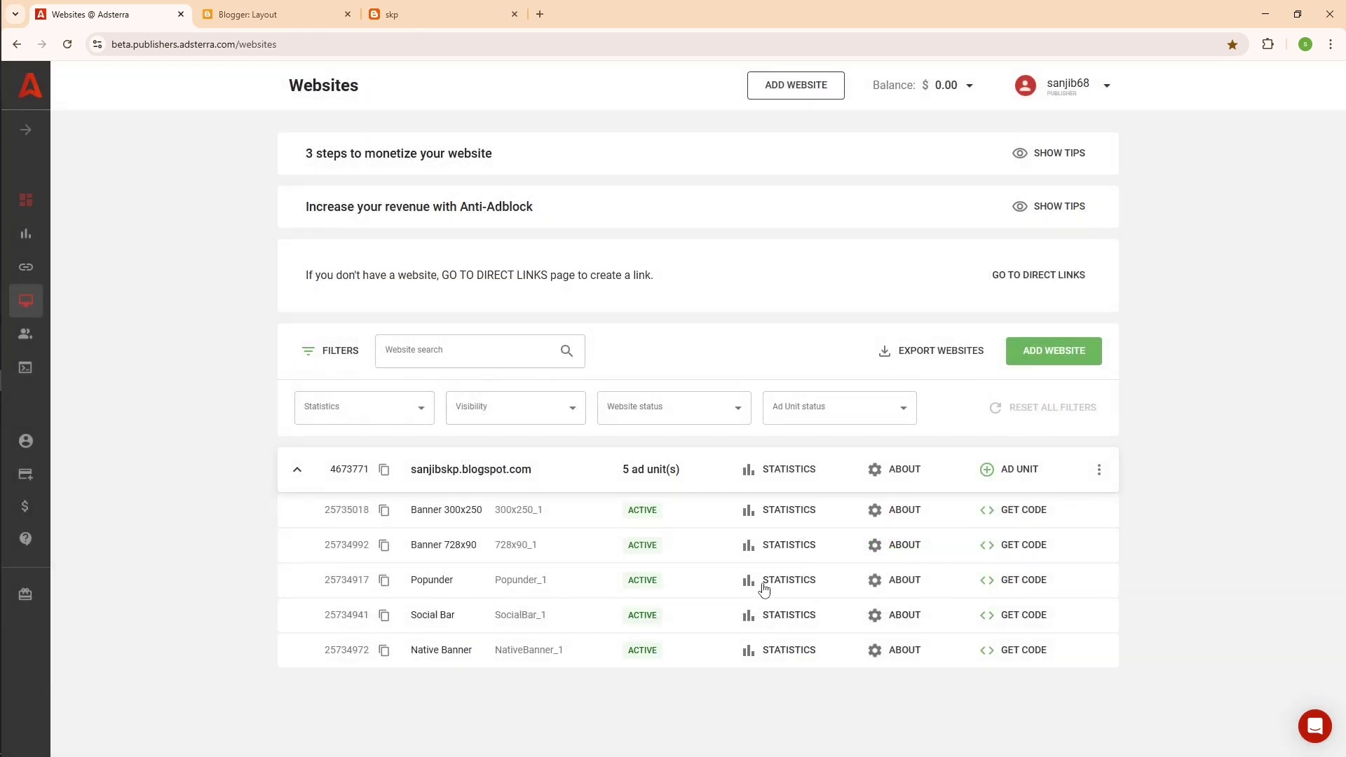
{"action": "left_click", "coordinate": [1017, 580]}
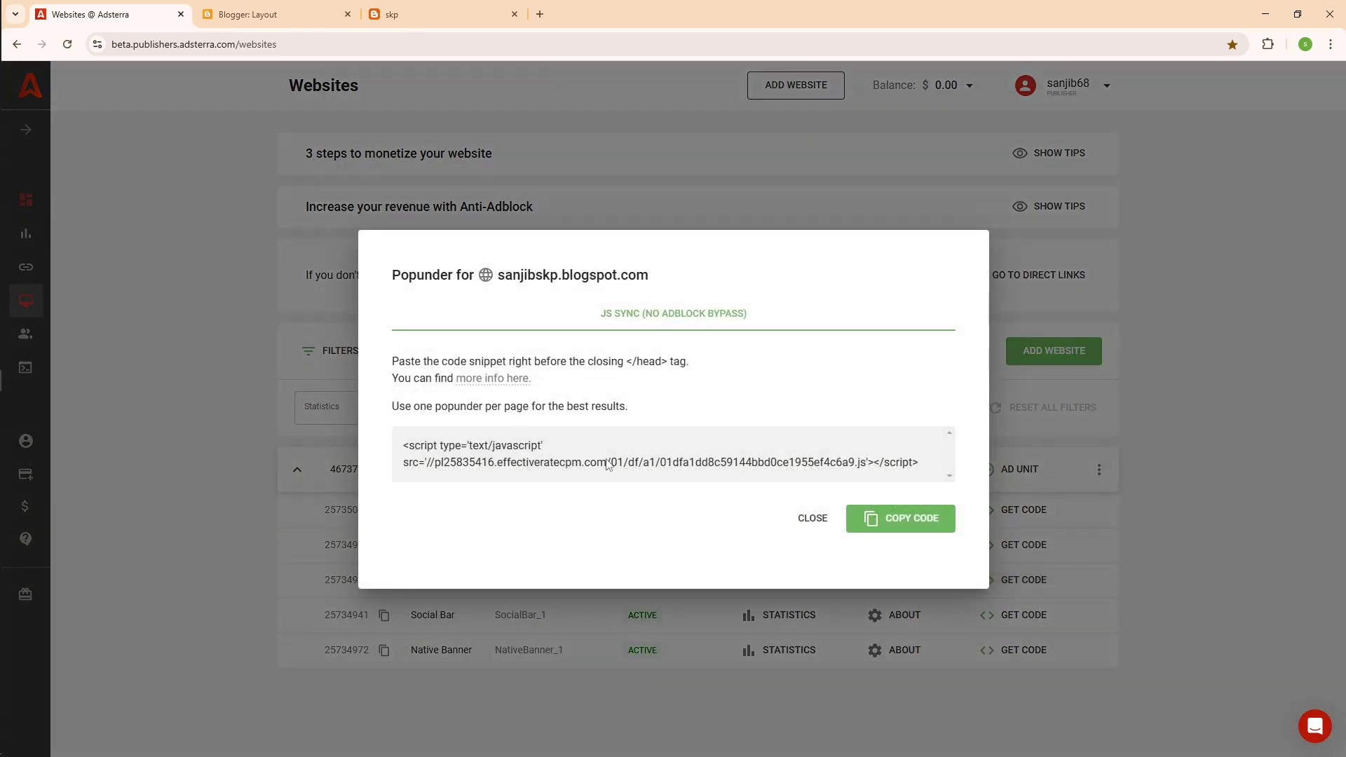
{"action": "left_click", "coordinate": [915, 527]}
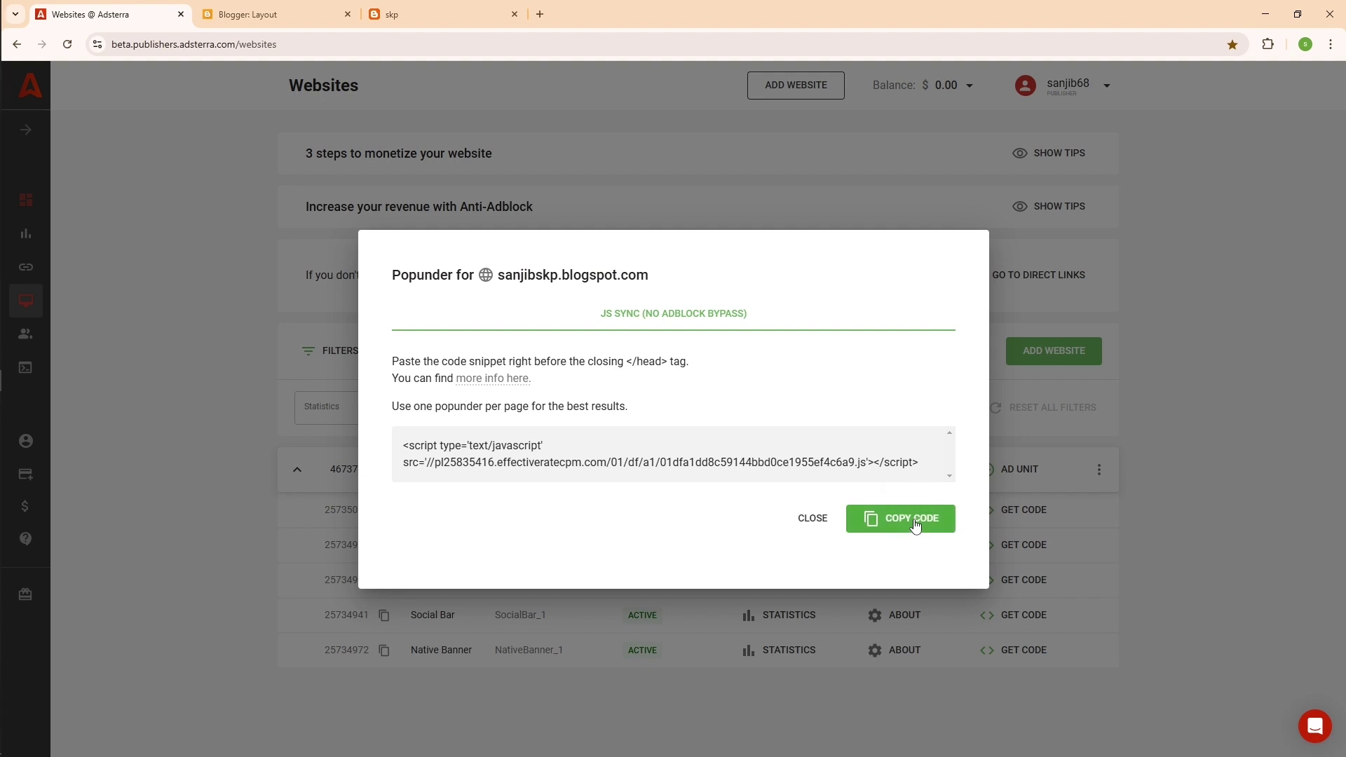
{"action": "mouse_move", "coordinate": [7, 365]}
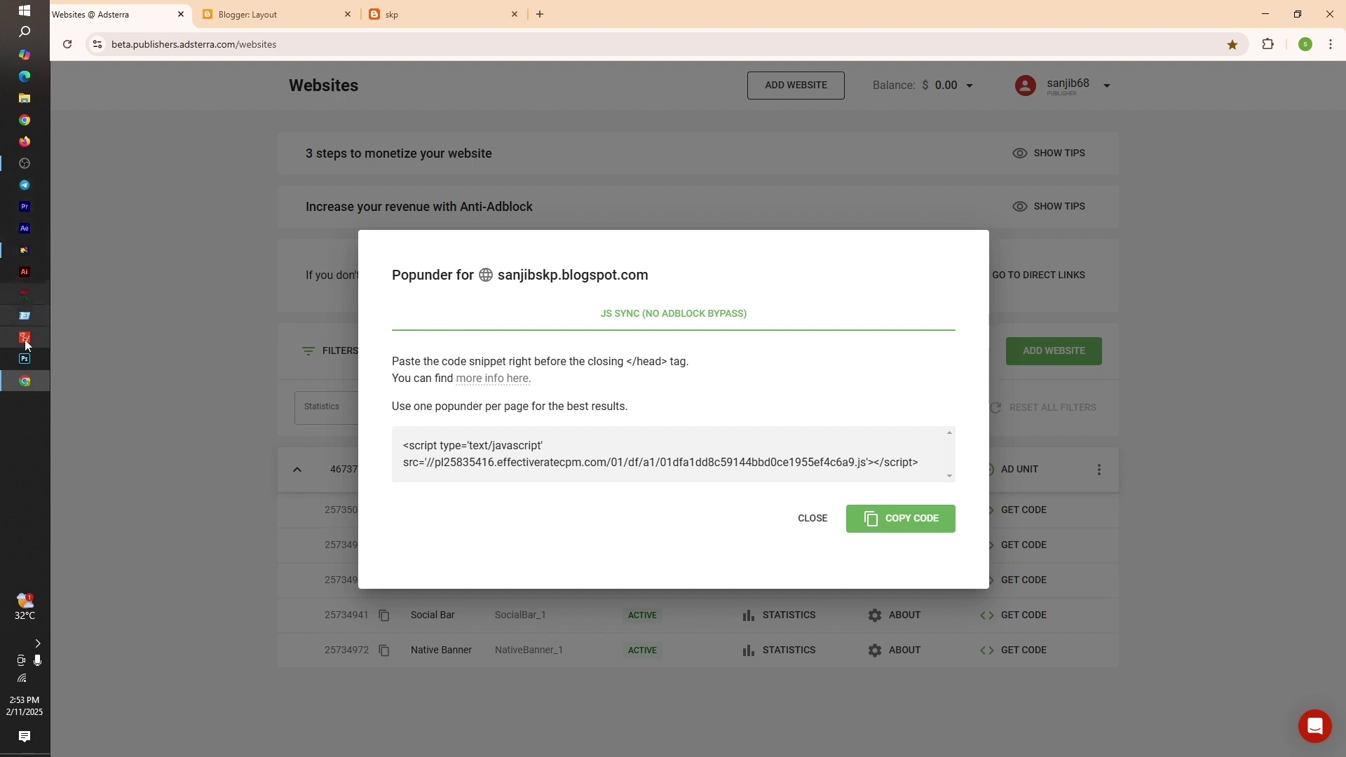
Step: Switch to Blogger, paste the Popunder code as the content of the Tab (3) HTML/JavaScript gadget and save it
{"action": "left_click", "coordinate": [270, 14]}
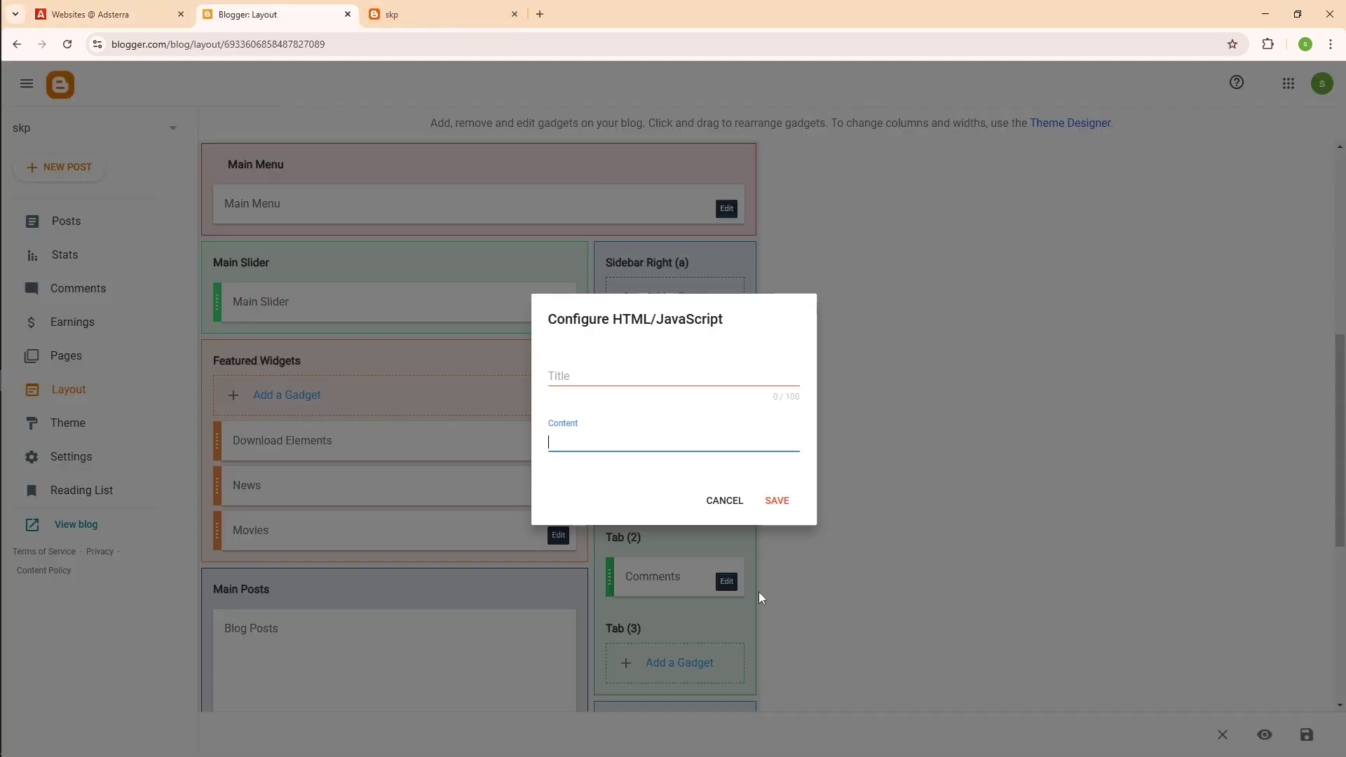
{"action": "right_click", "coordinate": [568, 441]}
{"action": "left_click", "coordinate": [619, 251]}
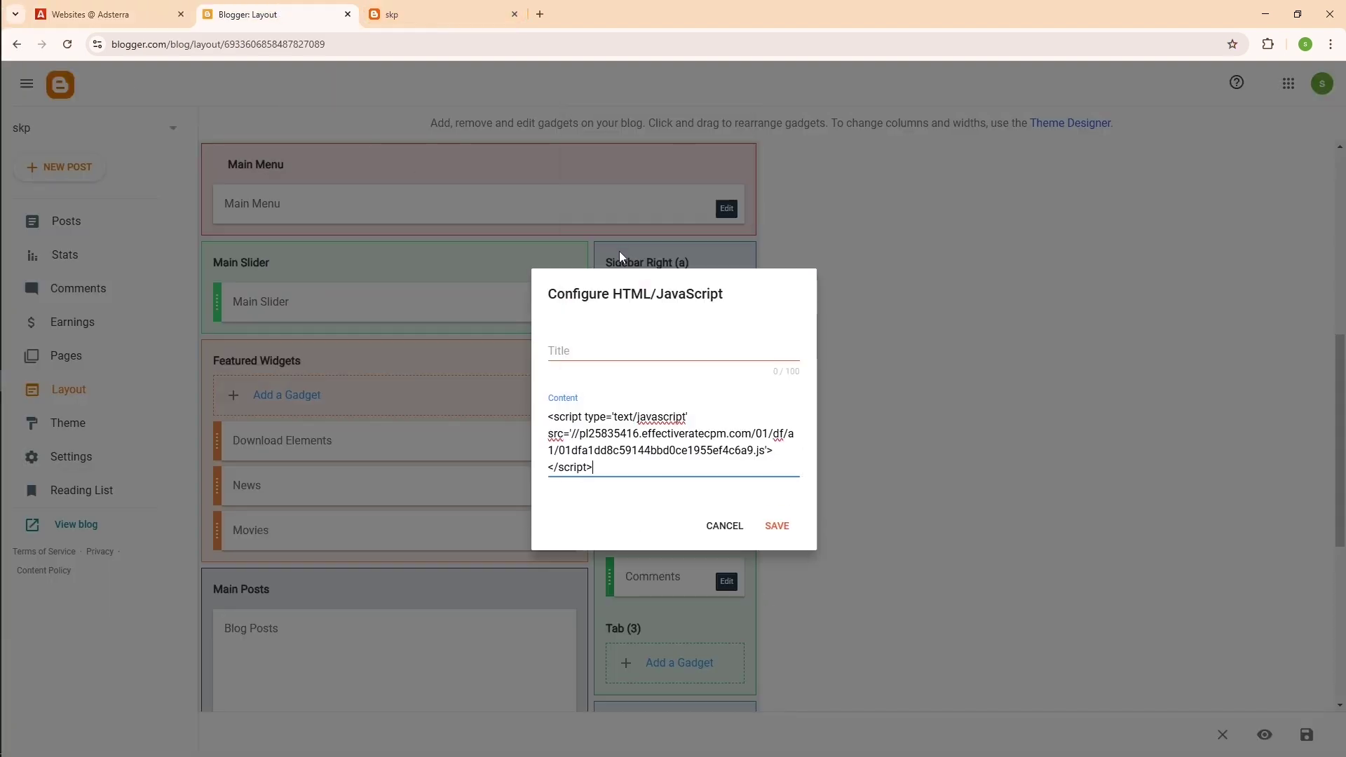
{"action": "left_click", "coordinate": [781, 535]}
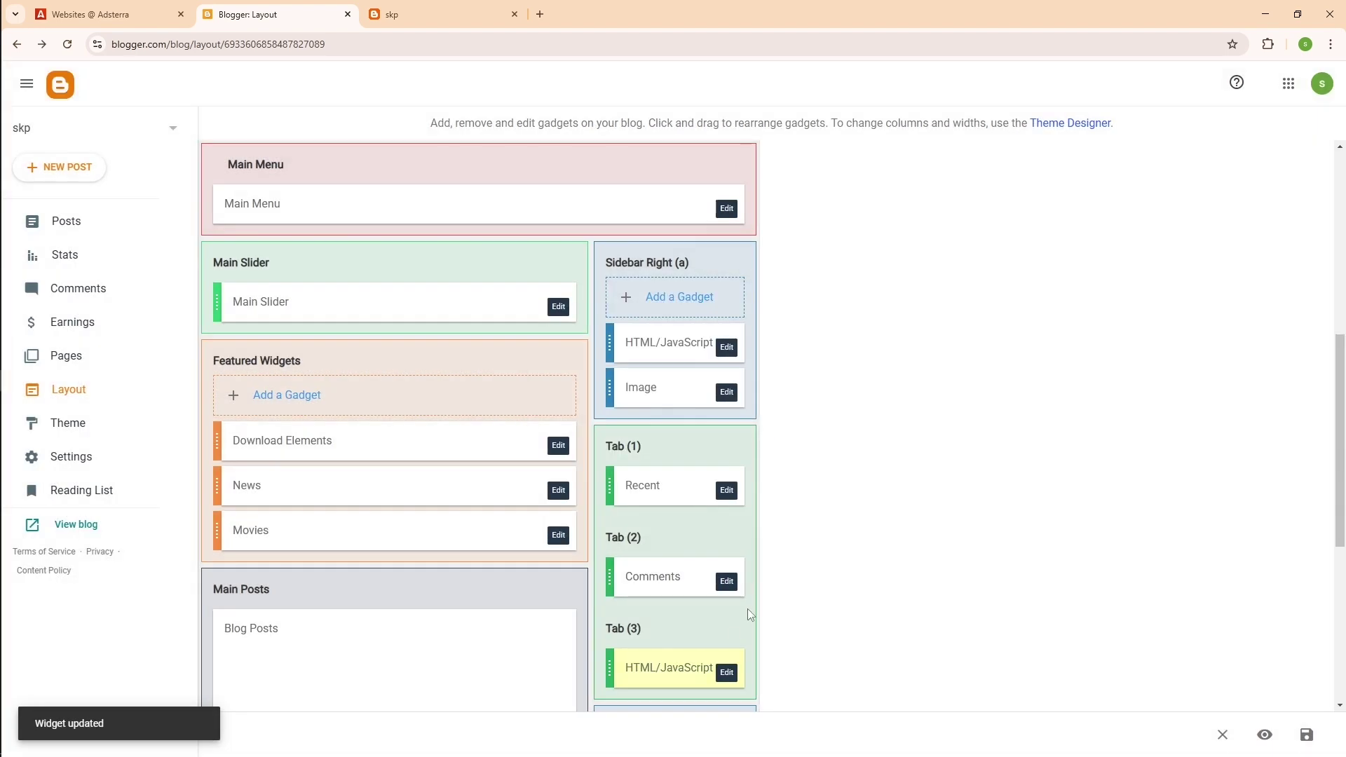
{"action": "left_click_drag", "start_coordinate": [691, 669], "coordinate": [688, 466]}
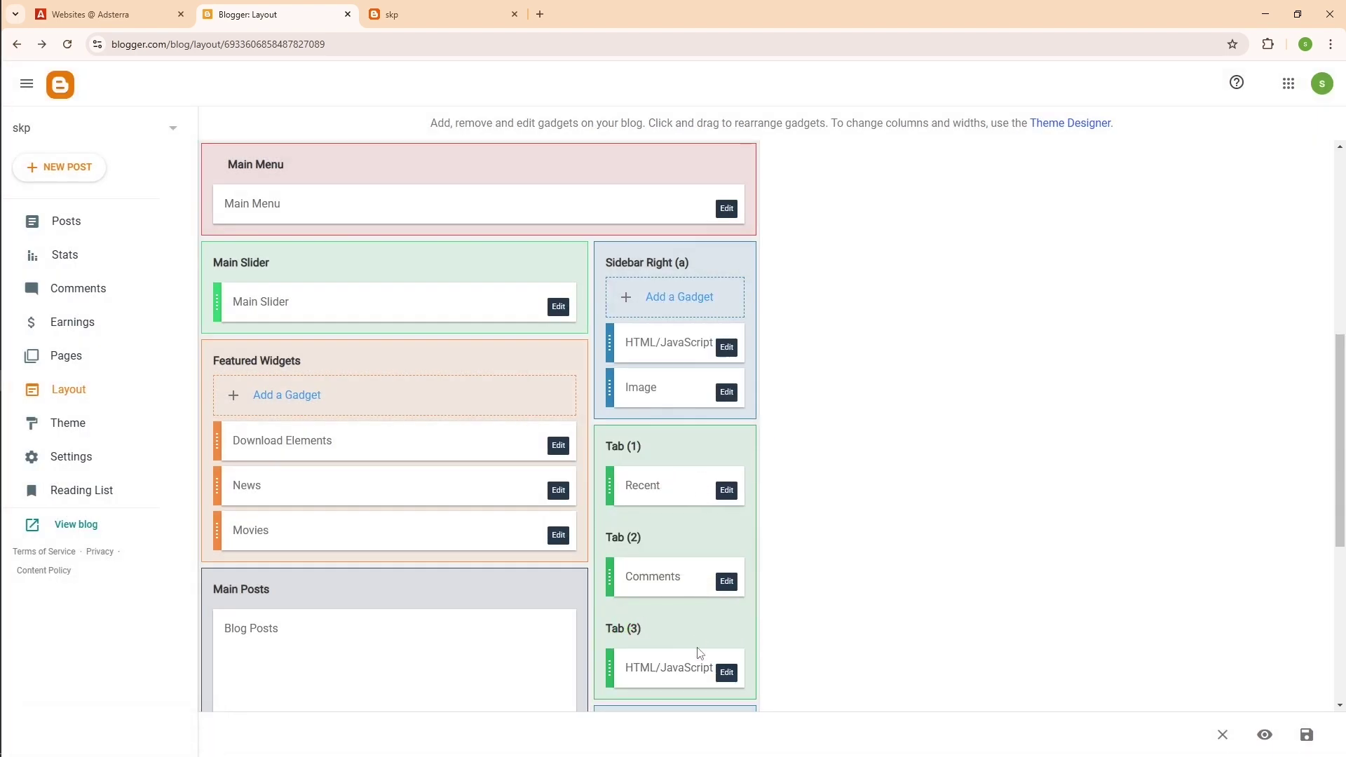
{"action": "left_click_drag", "start_coordinate": [673, 665], "coordinate": [647, 648]}
{"action": "scroll", "coordinate": [646, 648], "scroll_direction": "down", "scroll_amount": 6}
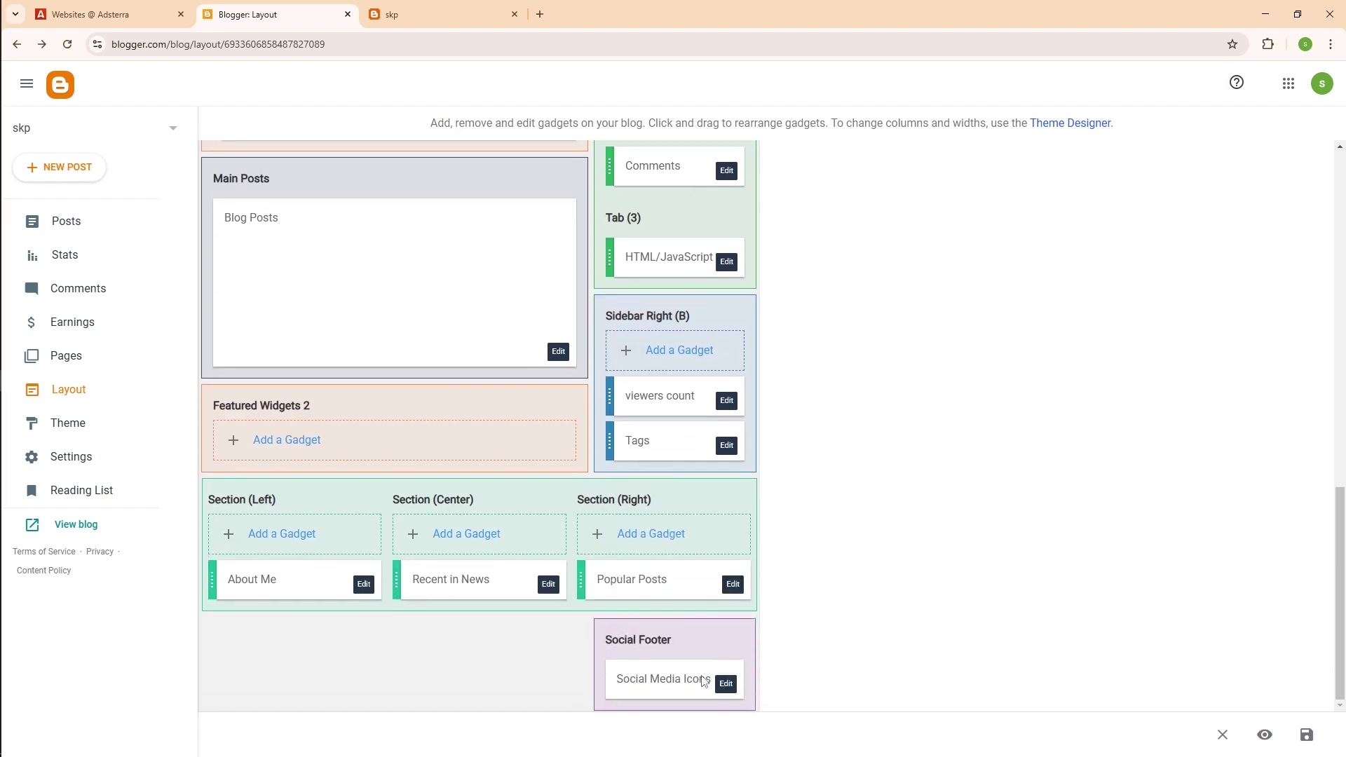
Step: Start adding an HTML/JavaScript gadget to the Featured Widgets section of the layout
{"action": "scroll", "coordinate": [457, 580], "scroll_direction": "up", "scroll_amount": 4}
{"action": "scroll", "coordinate": [367, 449], "scroll_direction": "up", "scroll_amount": 2}
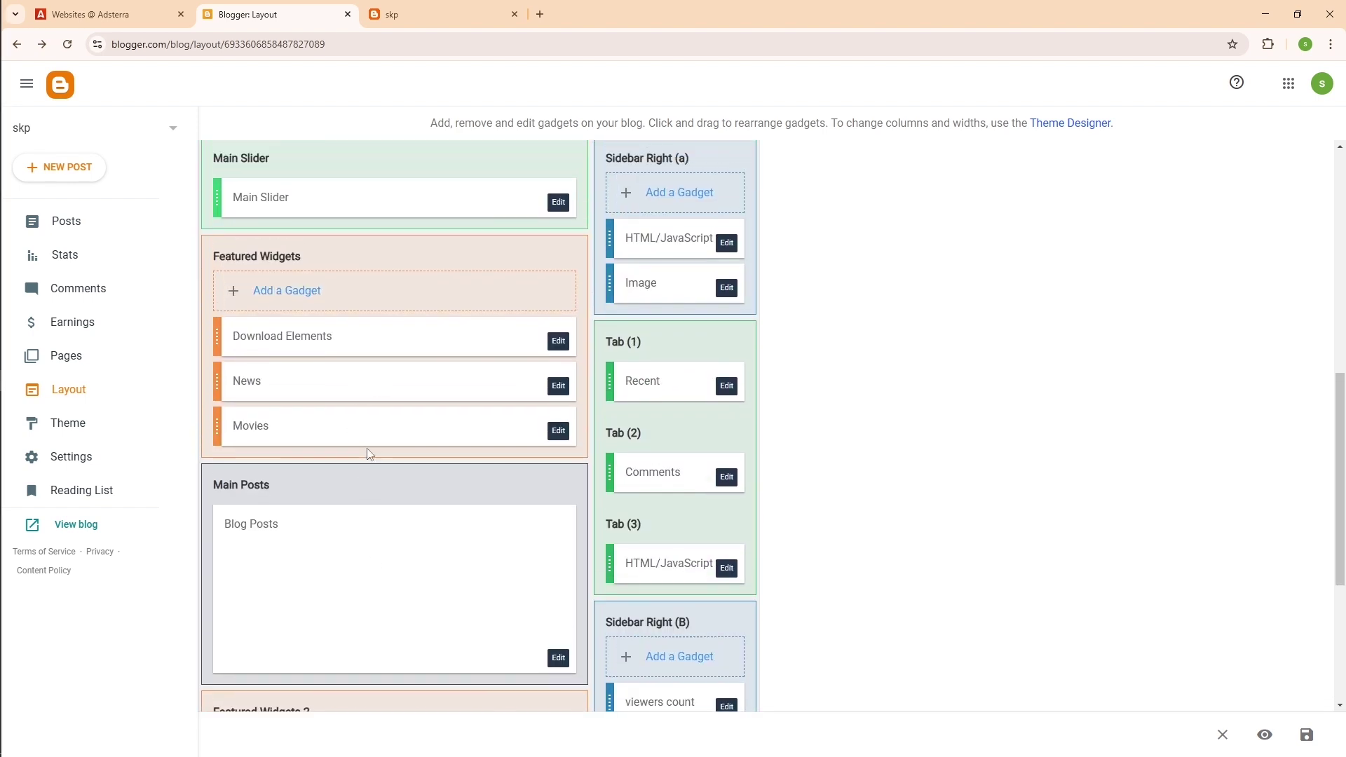
{"action": "left_click", "coordinate": [280, 412]}
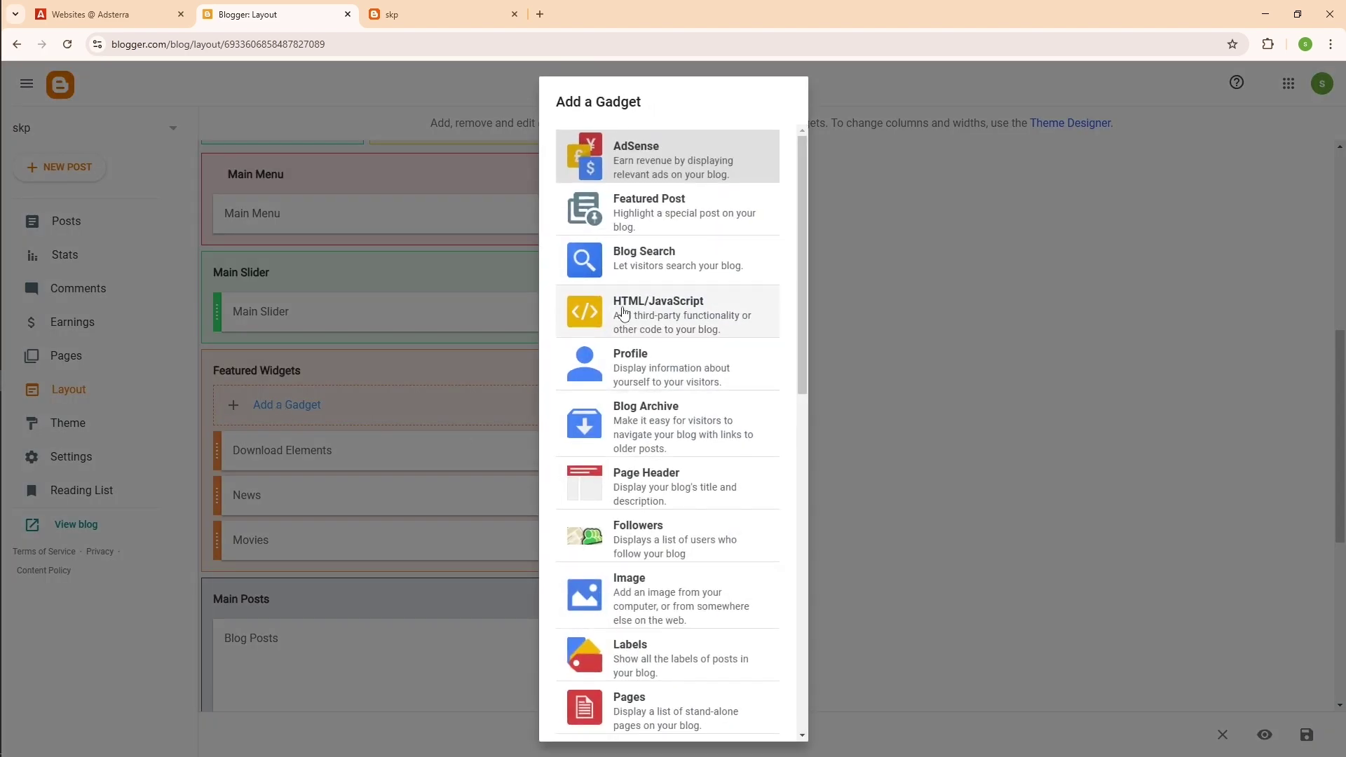
{"action": "left_click", "coordinate": [623, 313]}
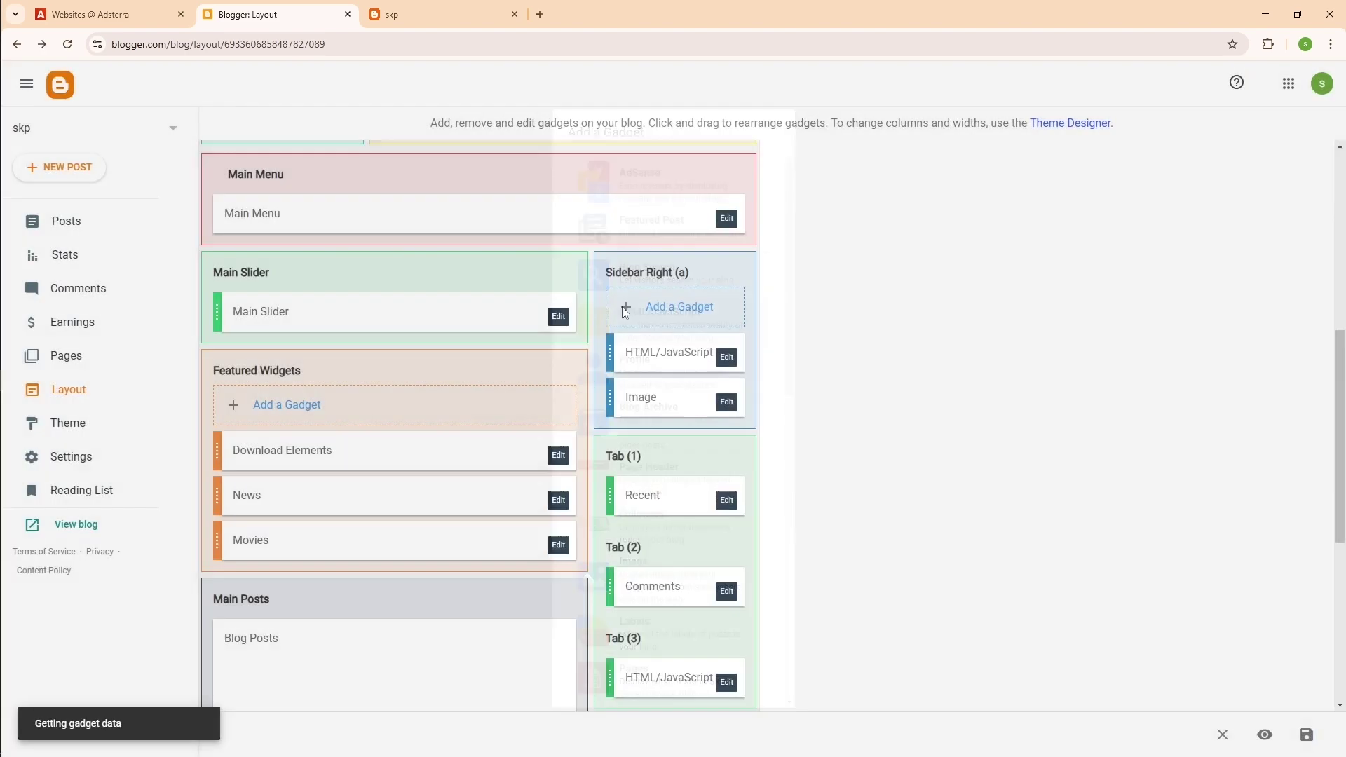
Step: Switch to Adsterra, close the Popunder code window and copy the code of the Social Bar ad unit
{"action": "mouse_move", "coordinate": [19, 340]}
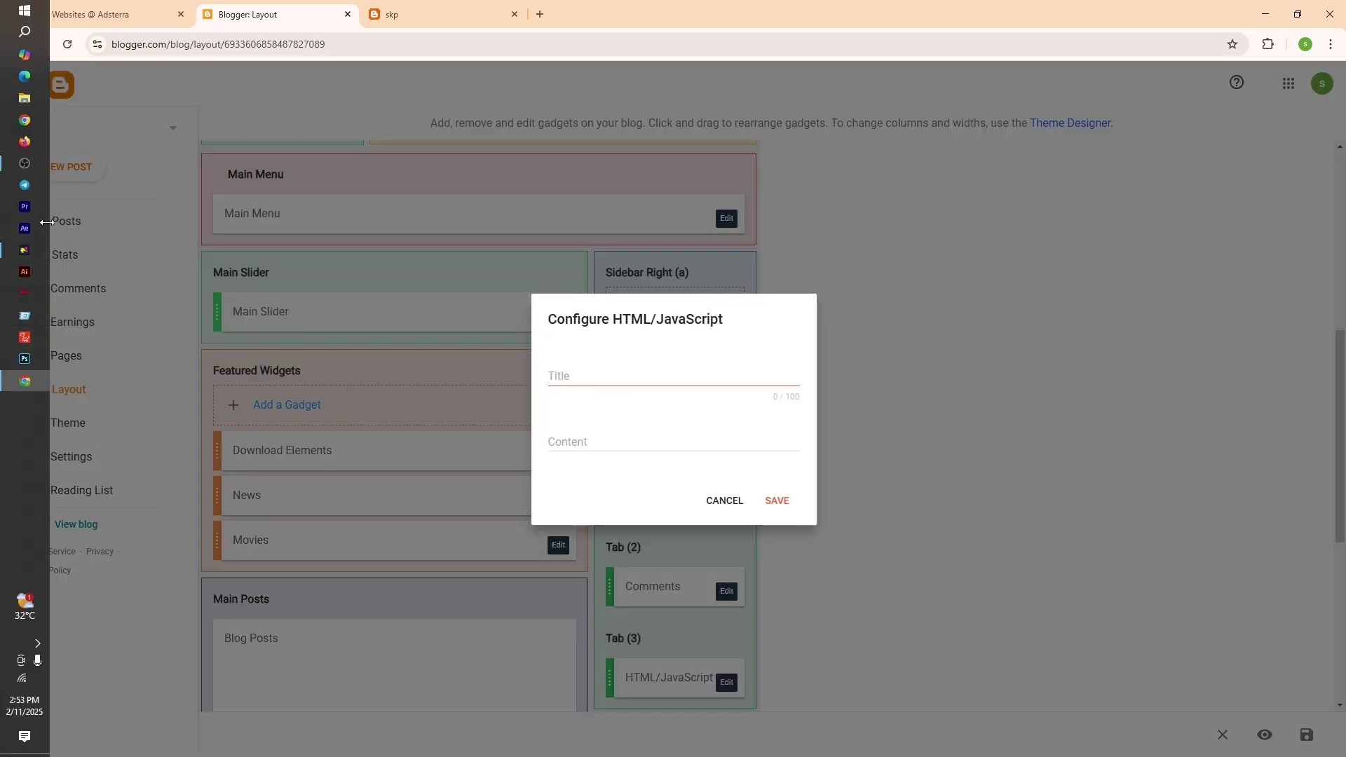
{"action": "left_click", "coordinate": [112, 14]}
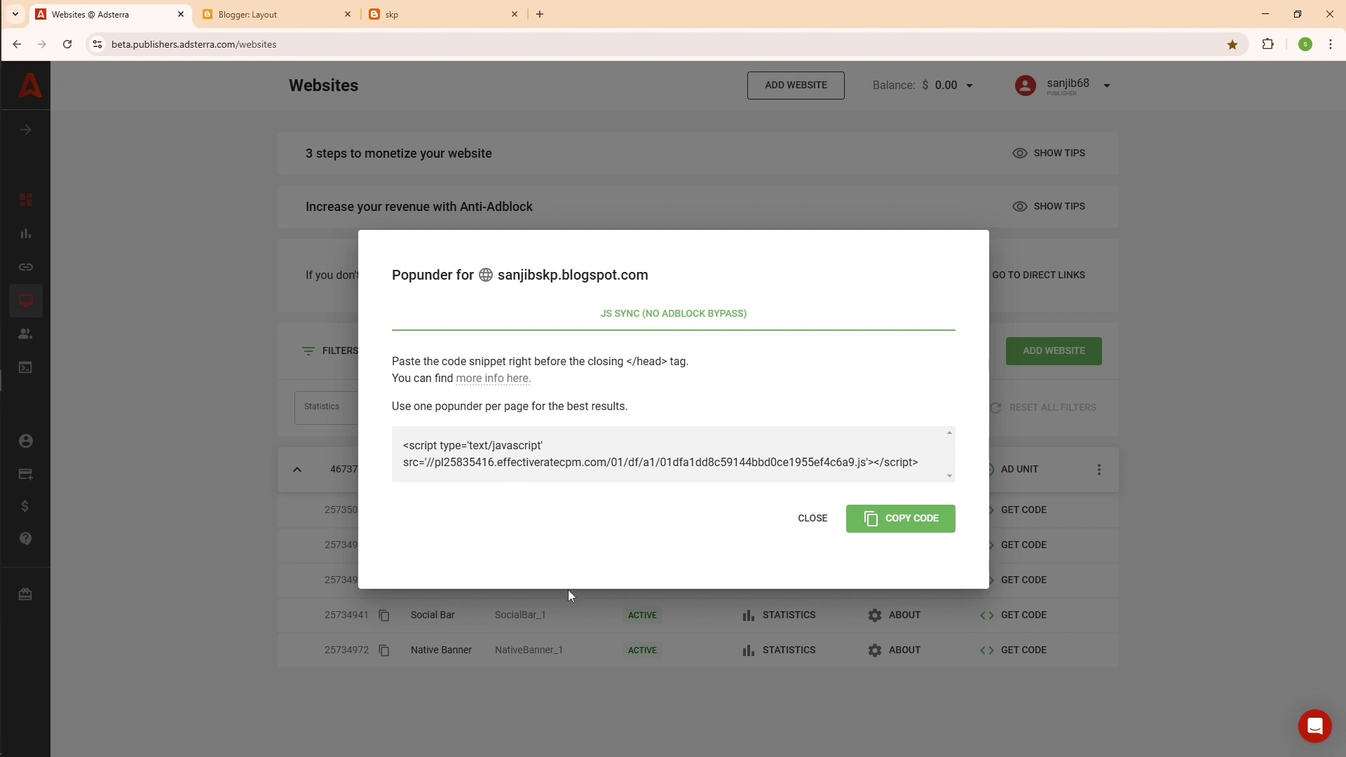
{"action": "left_click", "coordinate": [813, 519]}
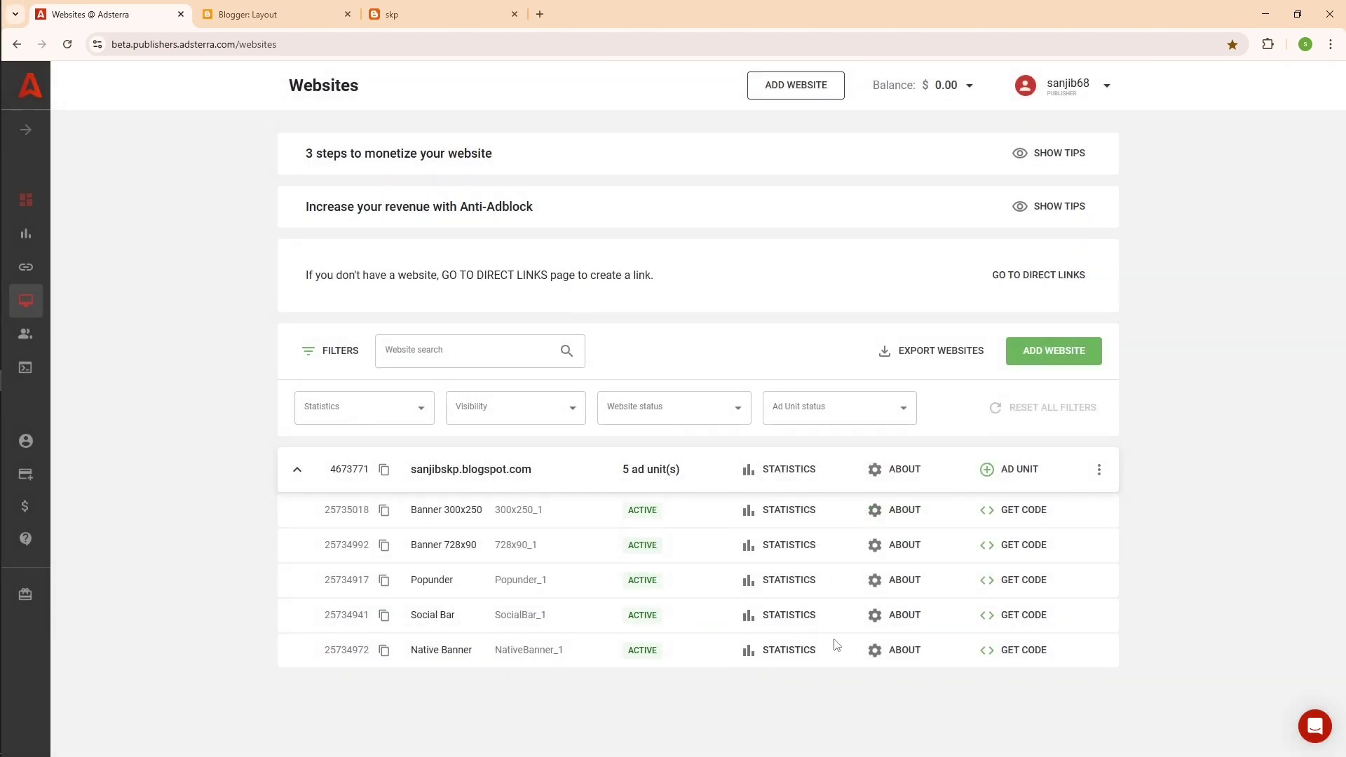
{"action": "left_click", "coordinate": [1017, 619]}
{"action": "left_click", "coordinate": [896, 504]}
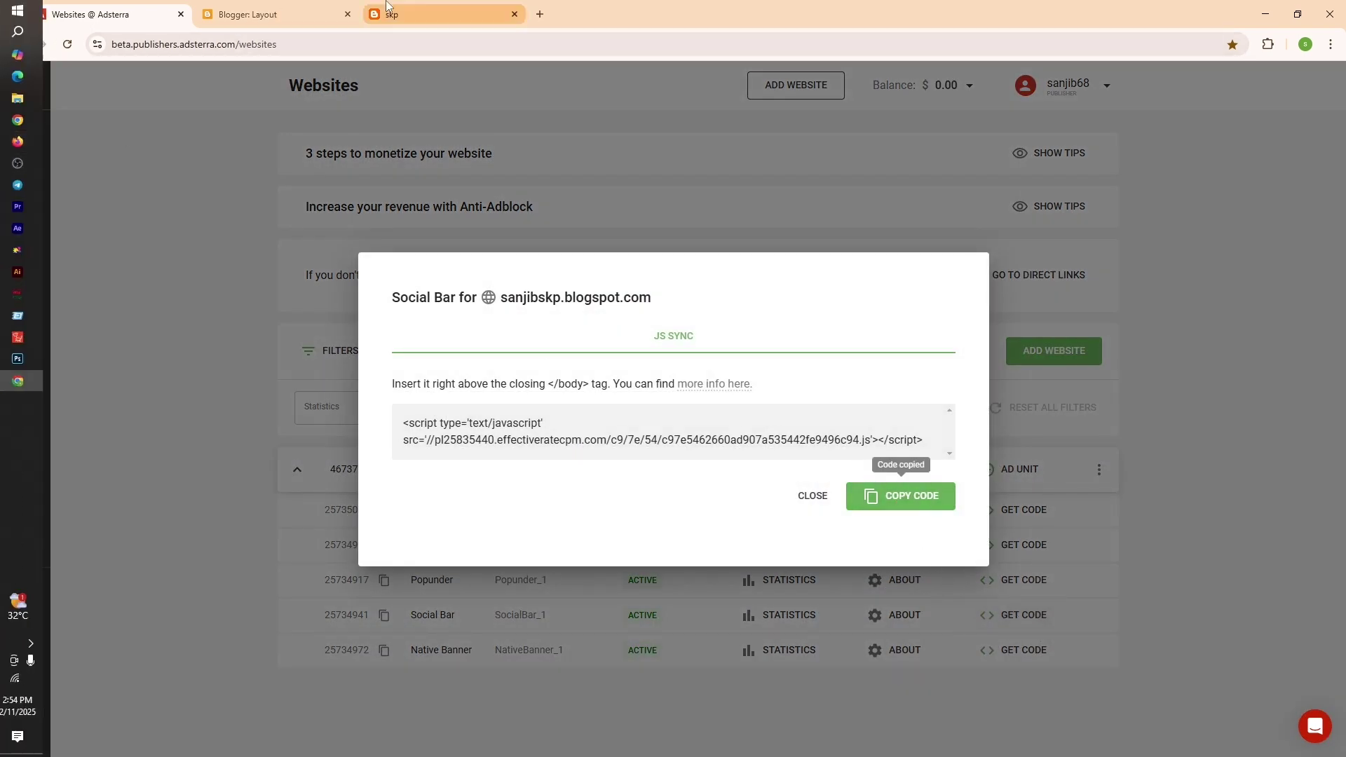
Step: Switch to Blogger, paste the Social Bar code as the Featured Widgets gadget's content and save the gadget
{"action": "left_click", "coordinate": [267, 14]}
{"action": "right_click", "coordinate": [585, 440]}
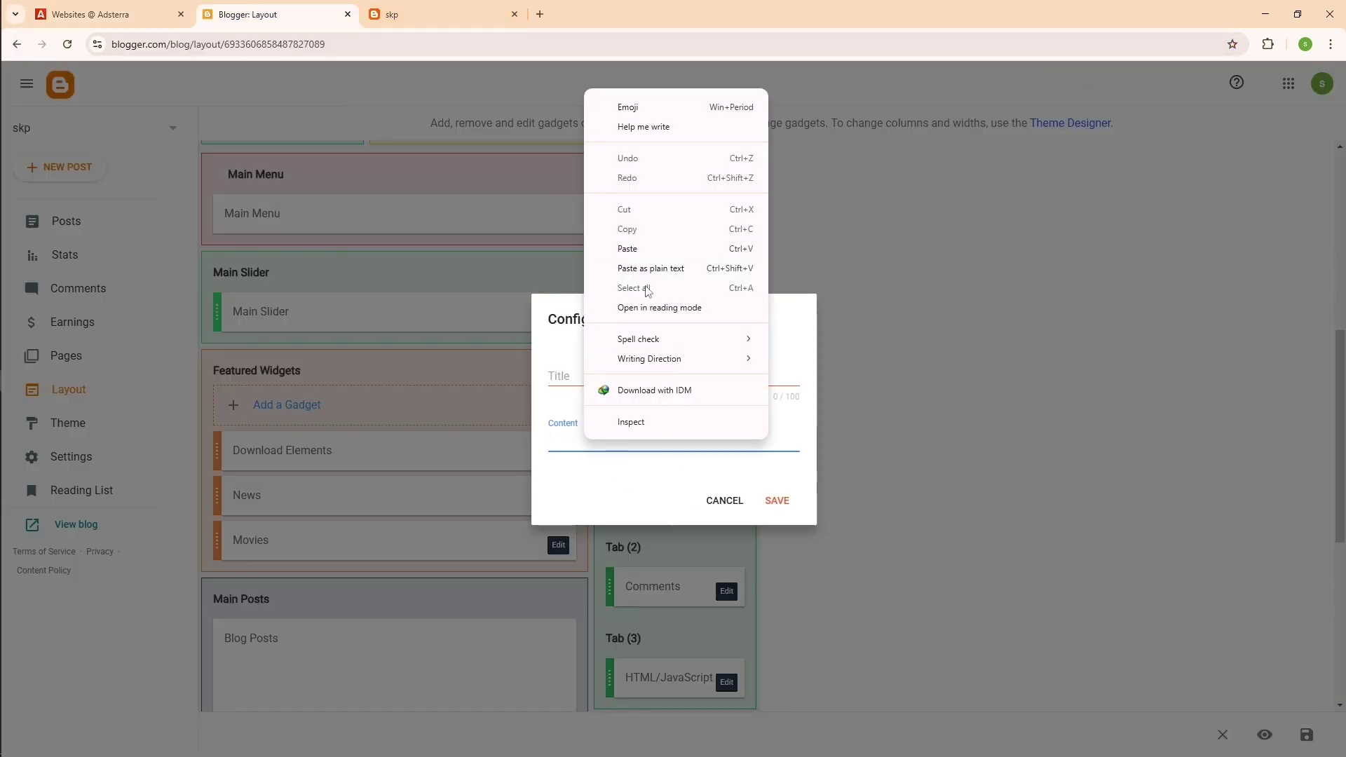
{"action": "left_click", "coordinate": [643, 246]}
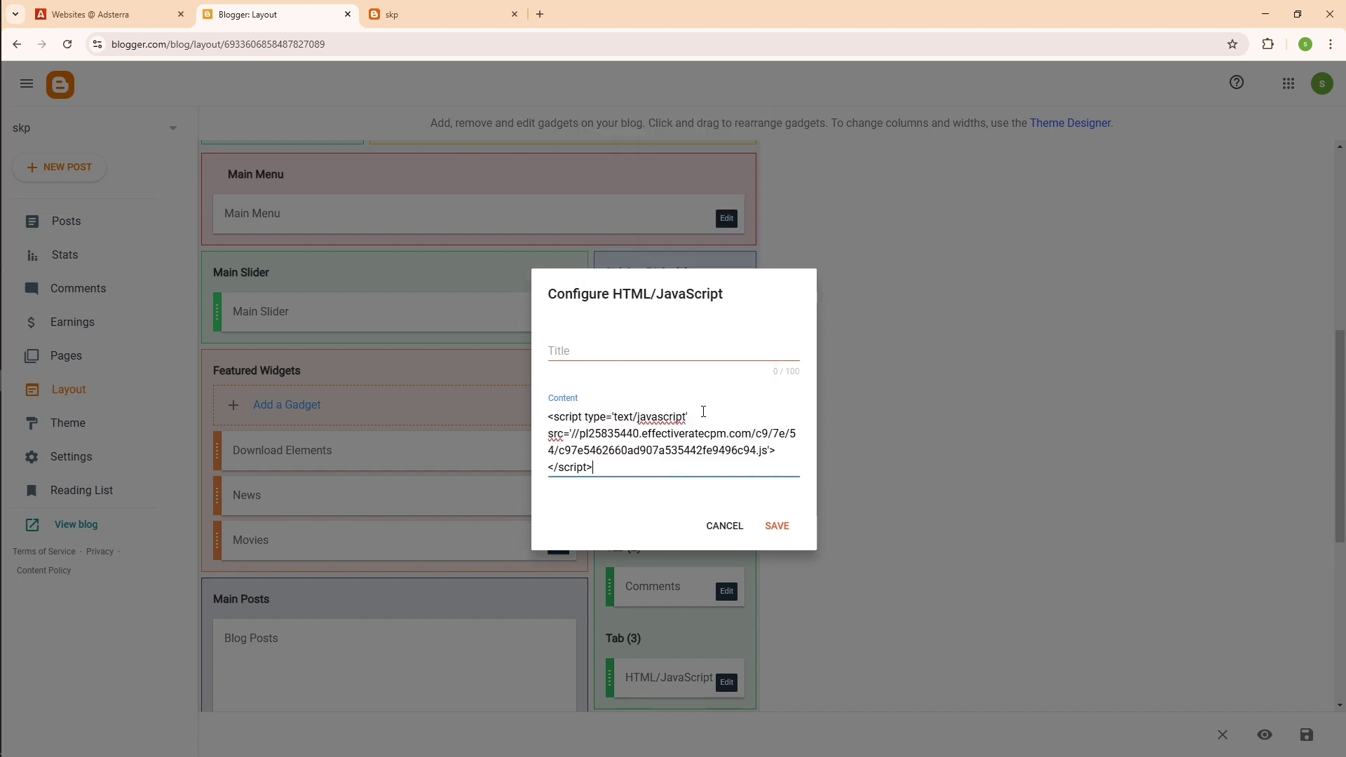
{"action": "left_click", "coordinate": [776, 527]}
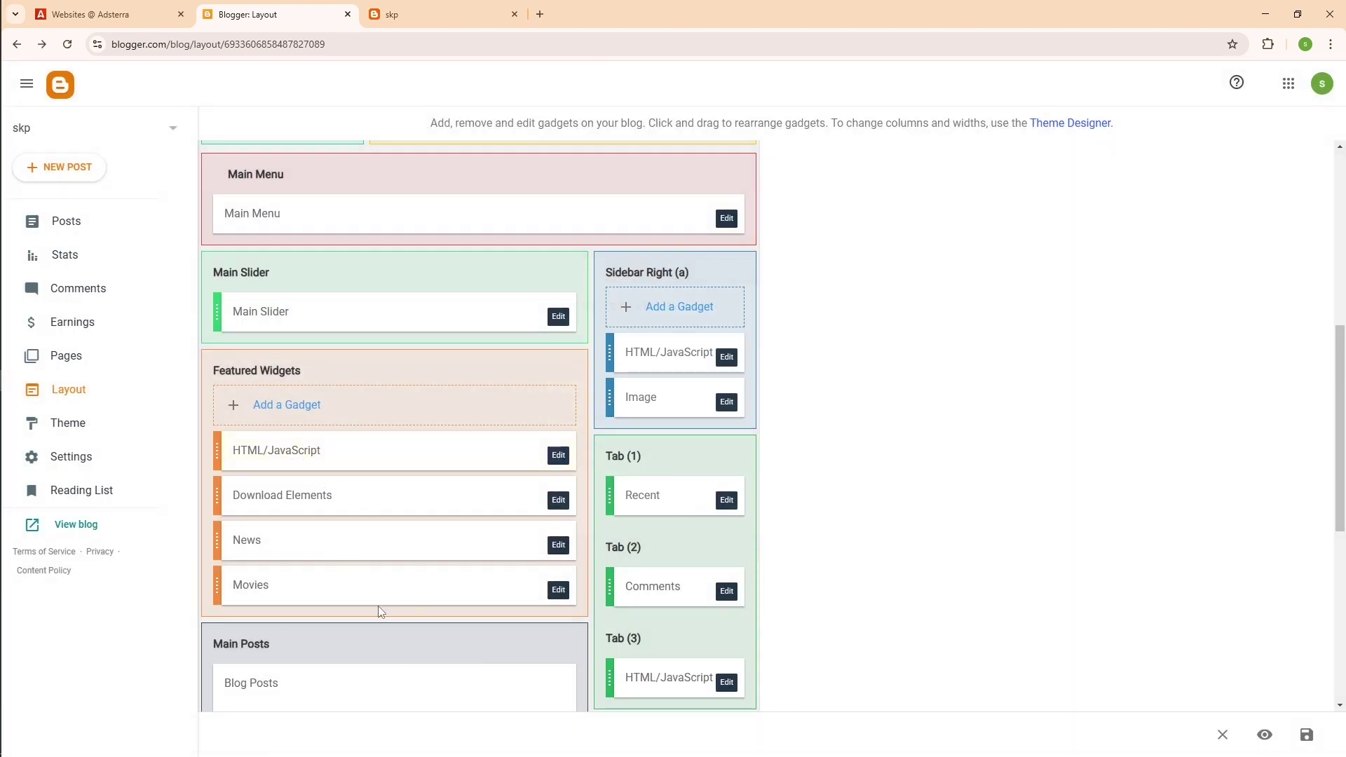
Step: Start adding an HTML/JavaScript gadget to the Featured Widgets 2 section of the layout
{"action": "scroll", "coordinate": [379, 613], "scroll_direction": "down", "scroll_amount": 4}
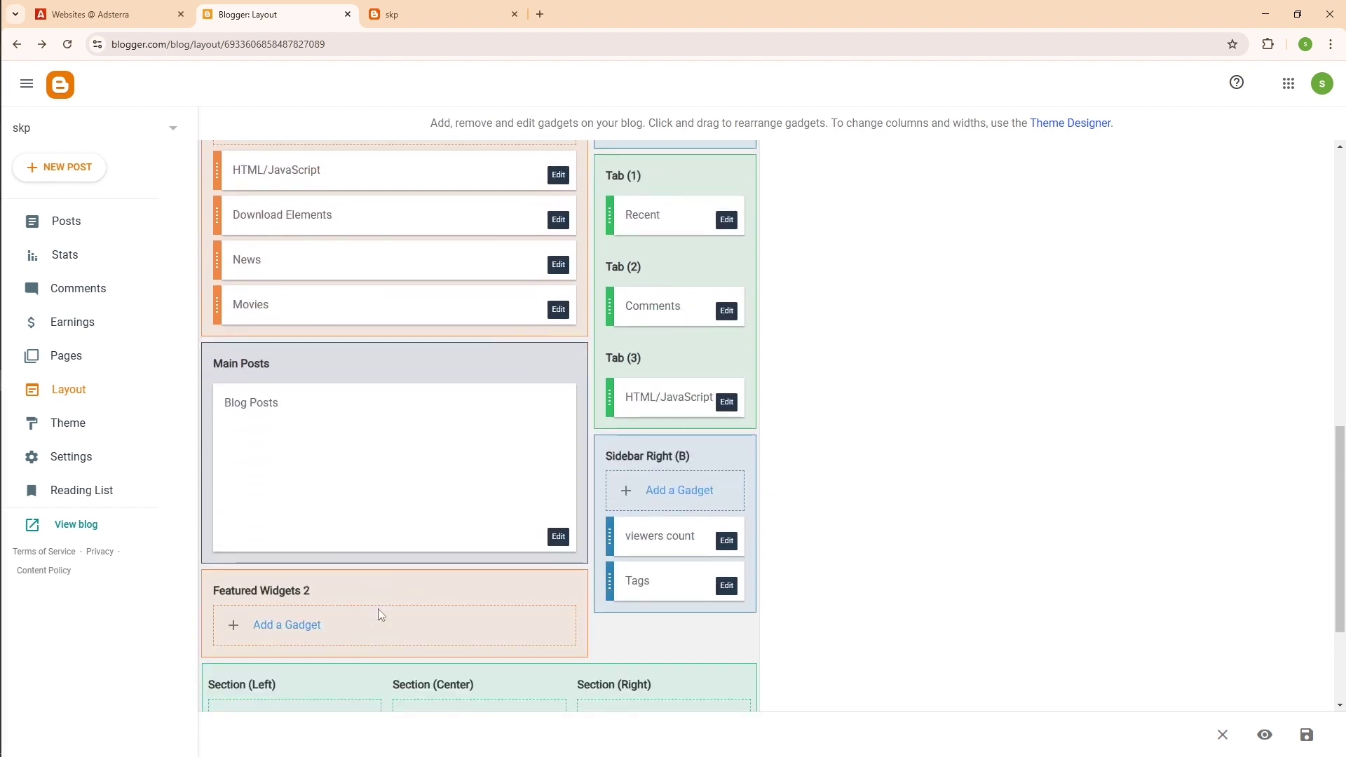
{"action": "scroll", "coordinate": [336, 568], "scroll_direction": "down", "scroll_amount": 2}
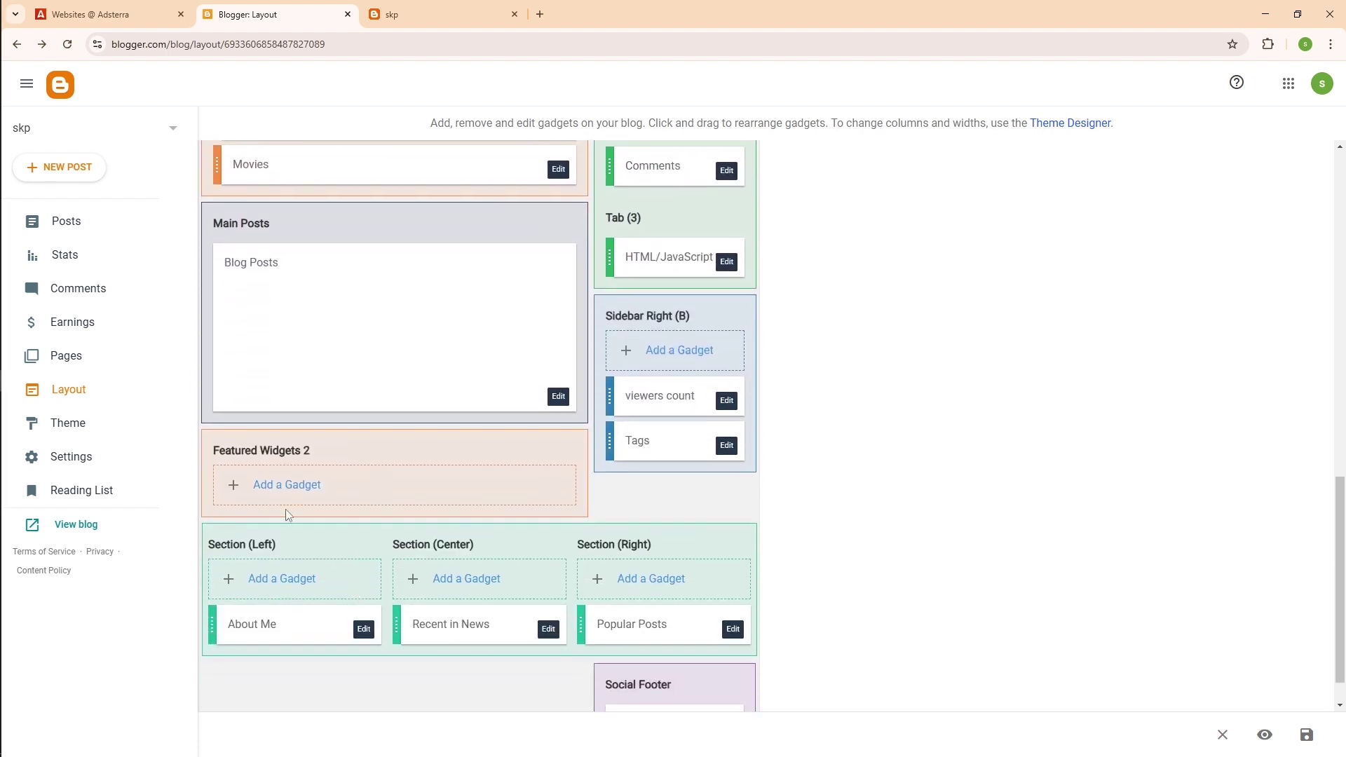
{"action": "left_click", "coordinate": [293, 490]}
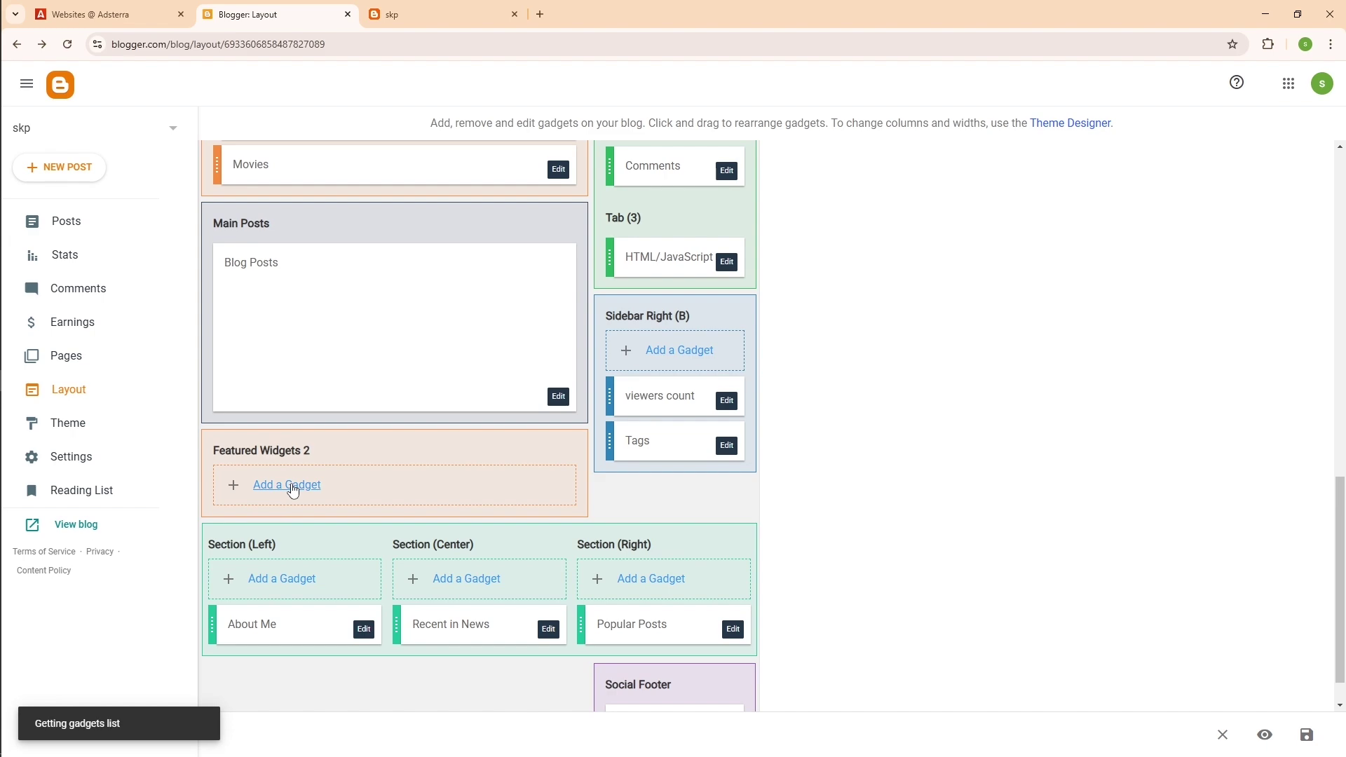
{"action": "left_click", "coordinate": [654, 304]}
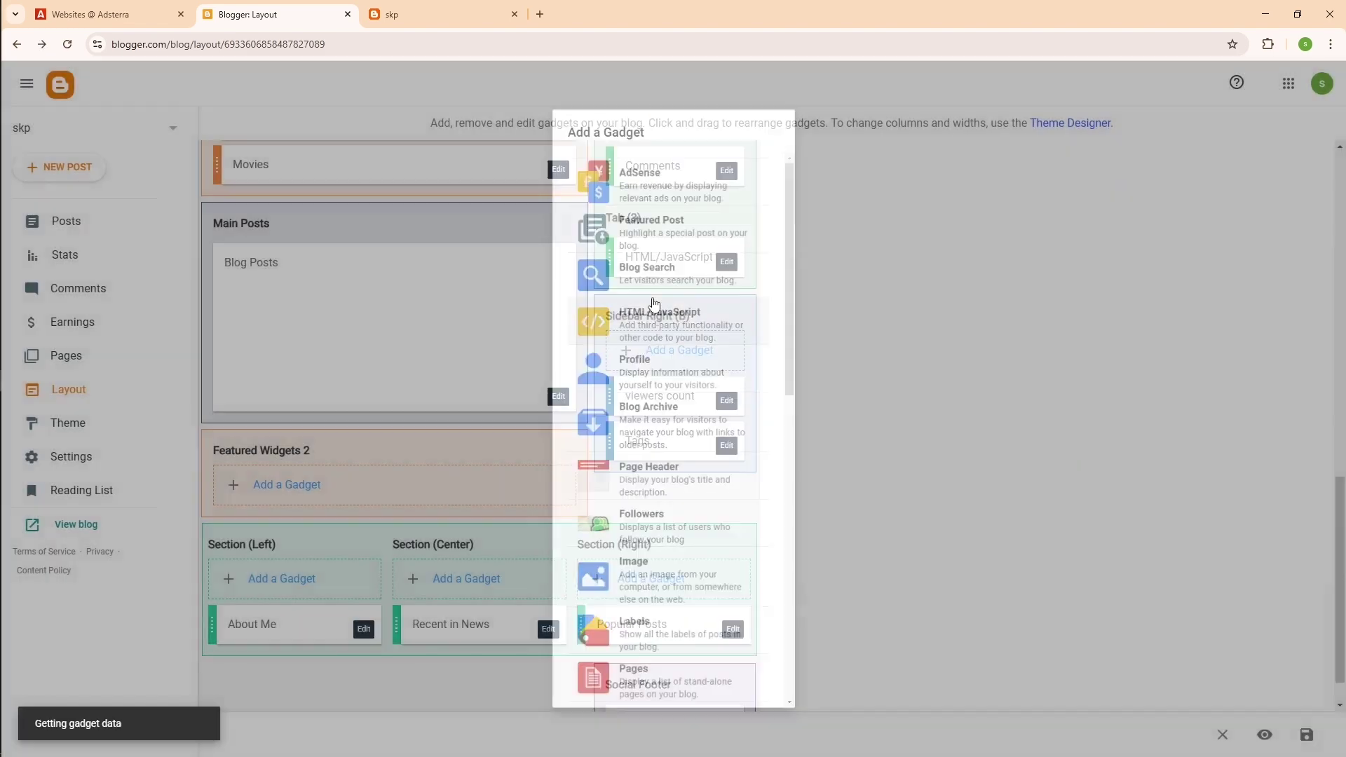
Step: Switch to Adsterra, close the Social Bar code window and copy the code of the Native Banner ad unit
{"action": "left_click", "coordinate": [128, 9]}
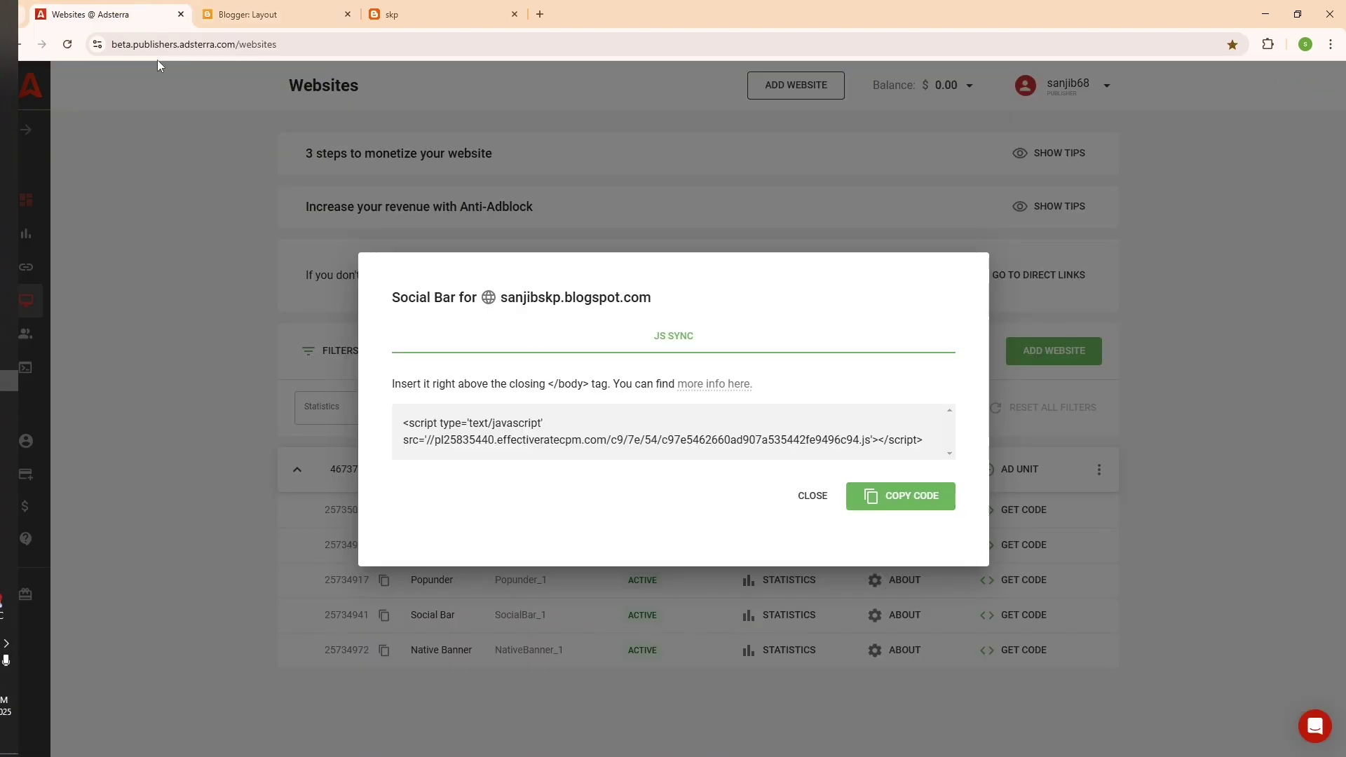
{"action": "left_click", "coordinate": [814, 496]}
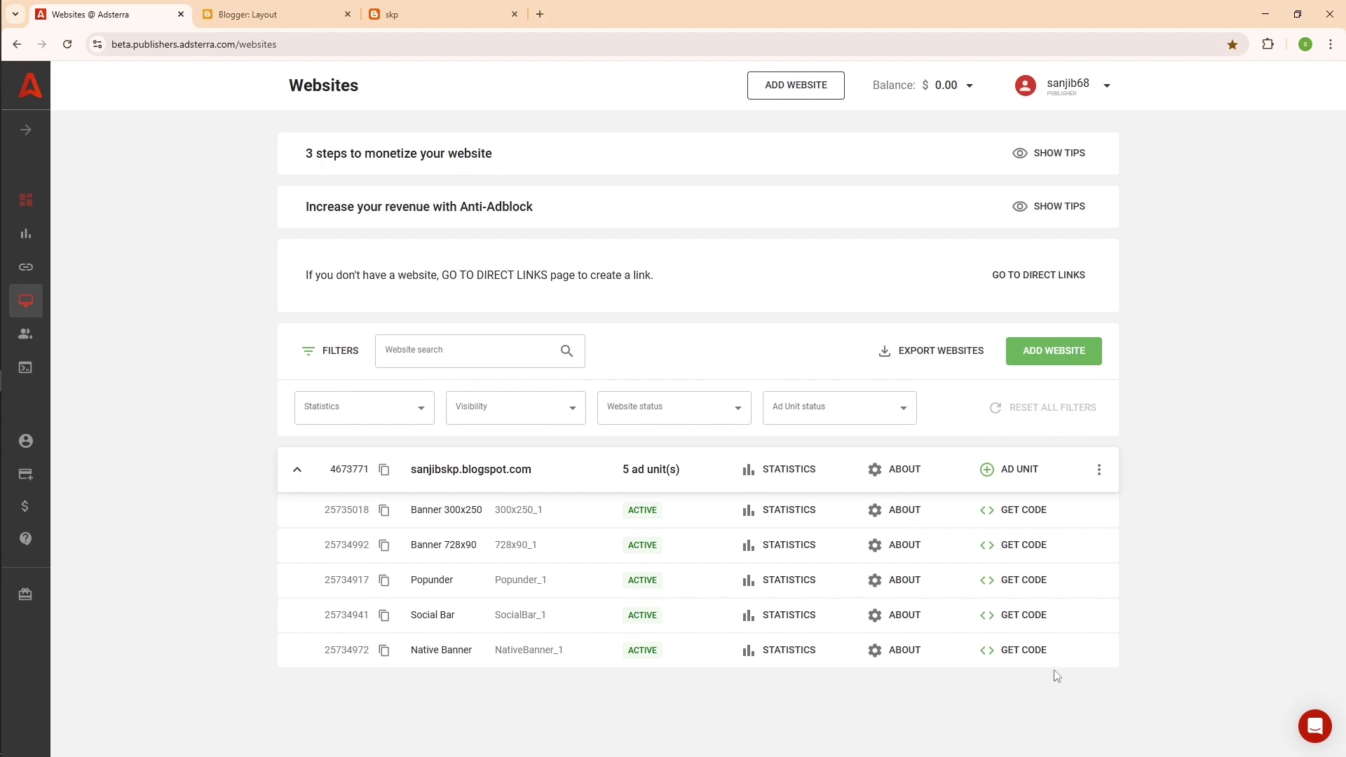
{"action": "left_click", "coordinate": [1023, 650]}
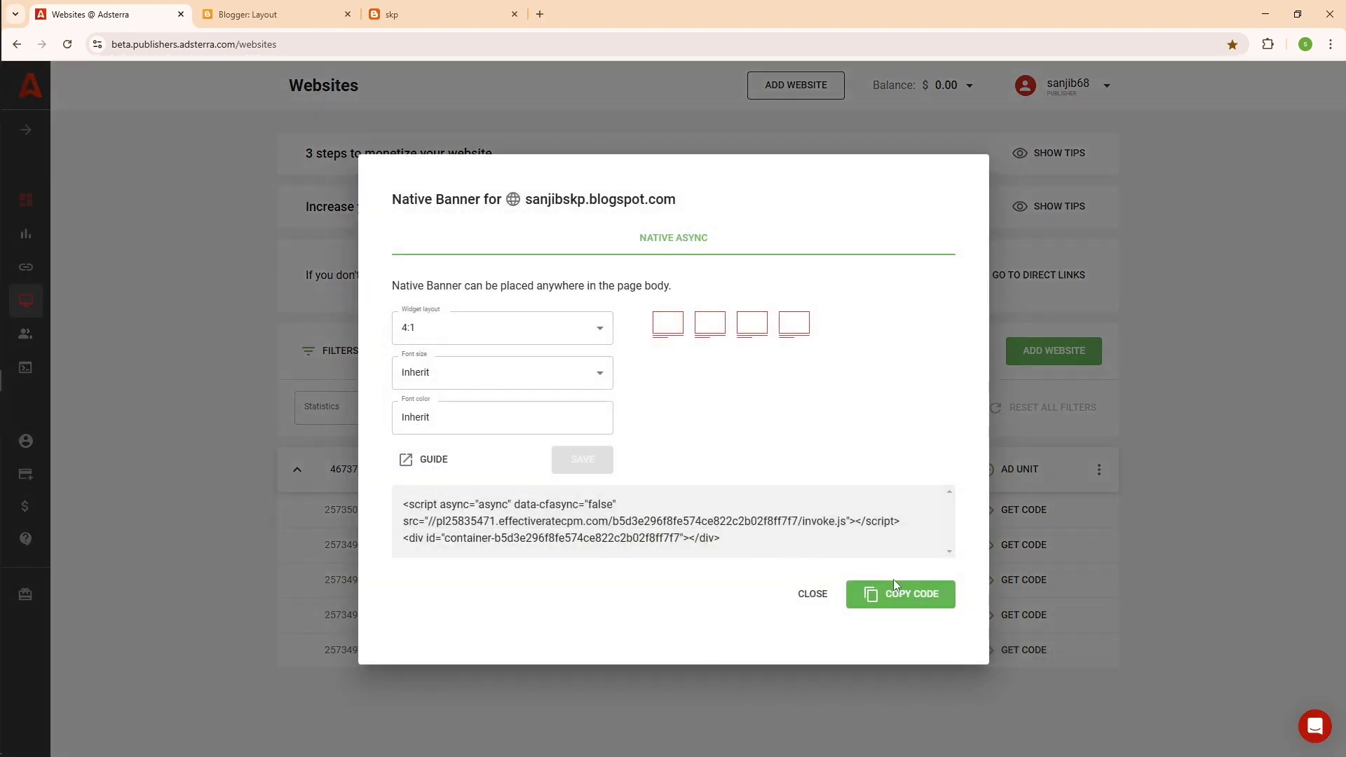
{"action": "left_click", "coordinate": [902, 596]}
Step: Switch to Blogger, paste the Native Banner code as the Featured Widgets 2 gadget's content and save the gadget
{"action": "left_click", "coordinate": [249, 14]}
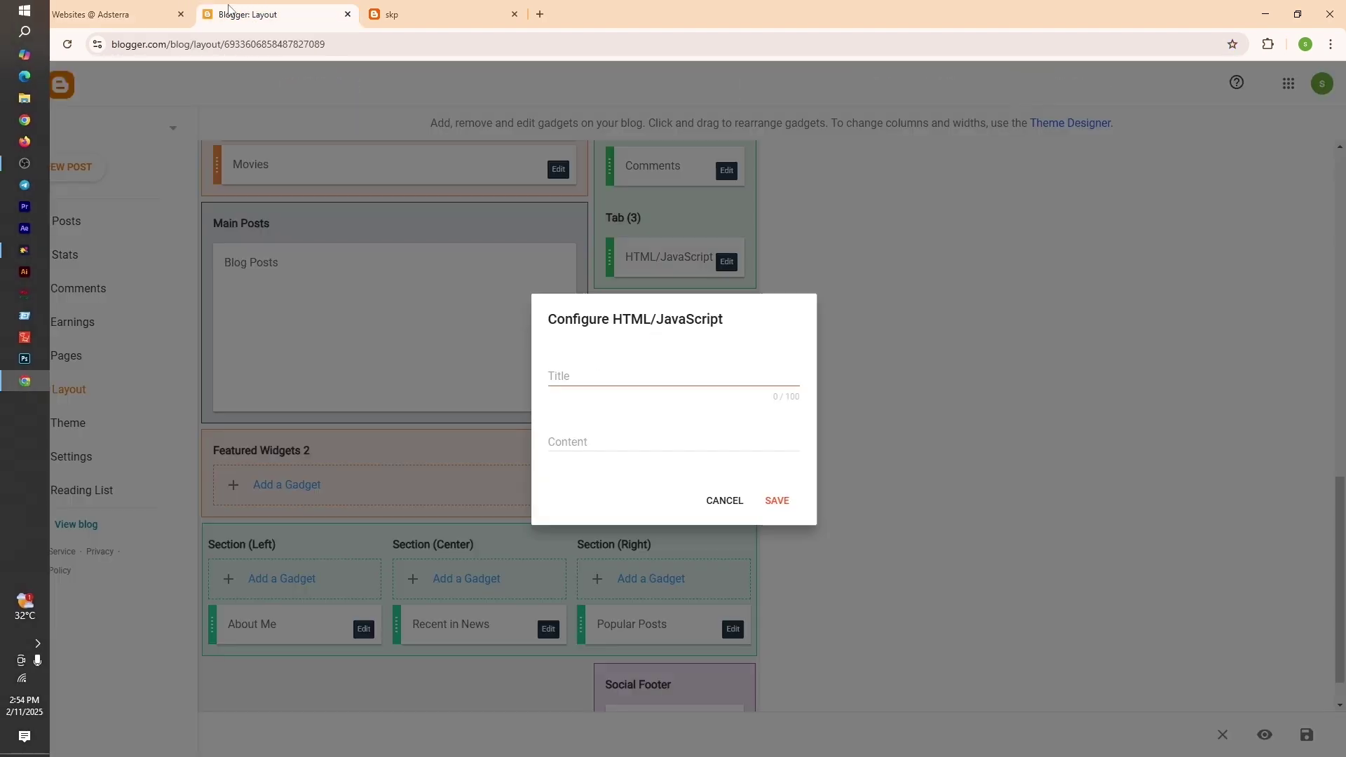
{"action": "left_click", "coordinate": [573, 441]}
{"action": "right_click", "coordinate": [565, 440]}
{"action": "left_click", "coordinate": [607, 251]}
{"action": "left_click", "coordinate": [775, 540]}
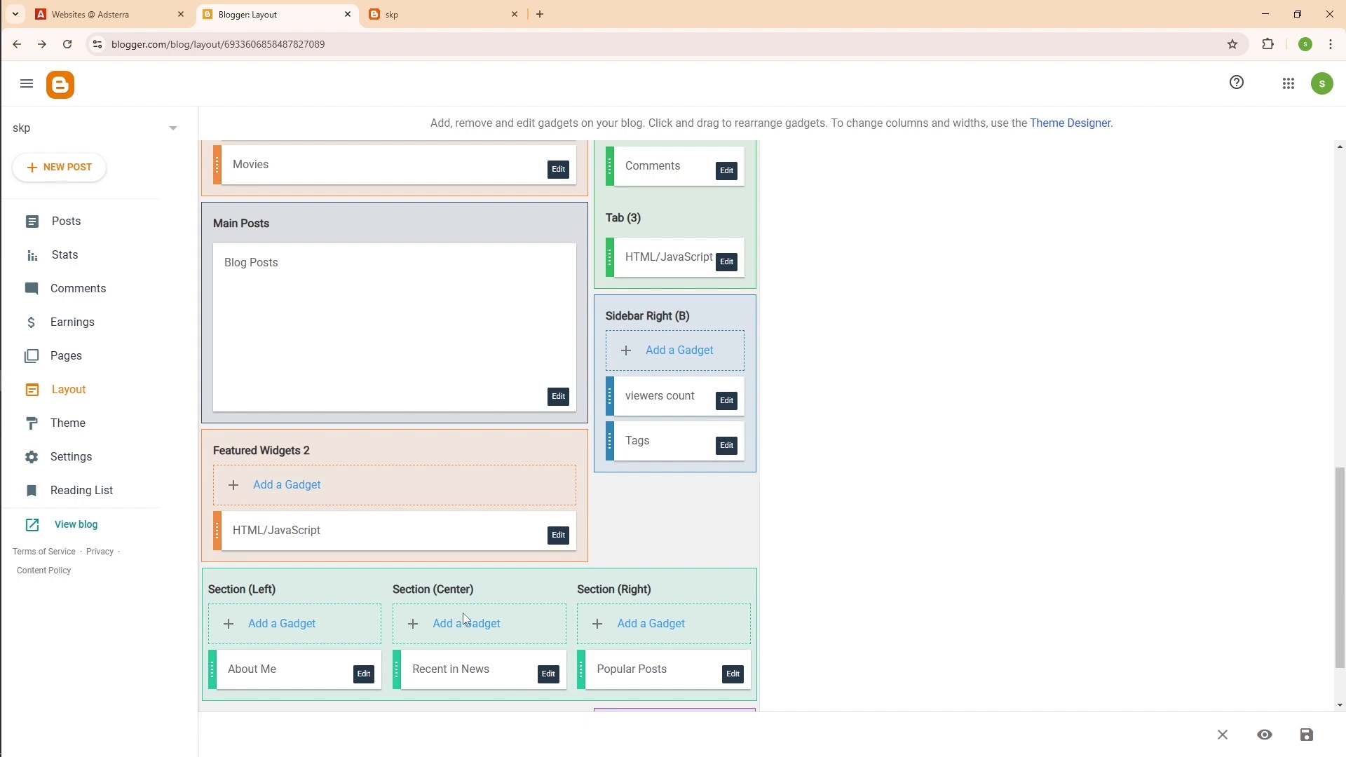
Step: Review the gadgets placed in the layout's sections, from the Ads 728x90 area to the Social Footer
{"action": "scroll", "coordinate": [515, 617], "scroll_direction": "down", "scroll_amount": 2}
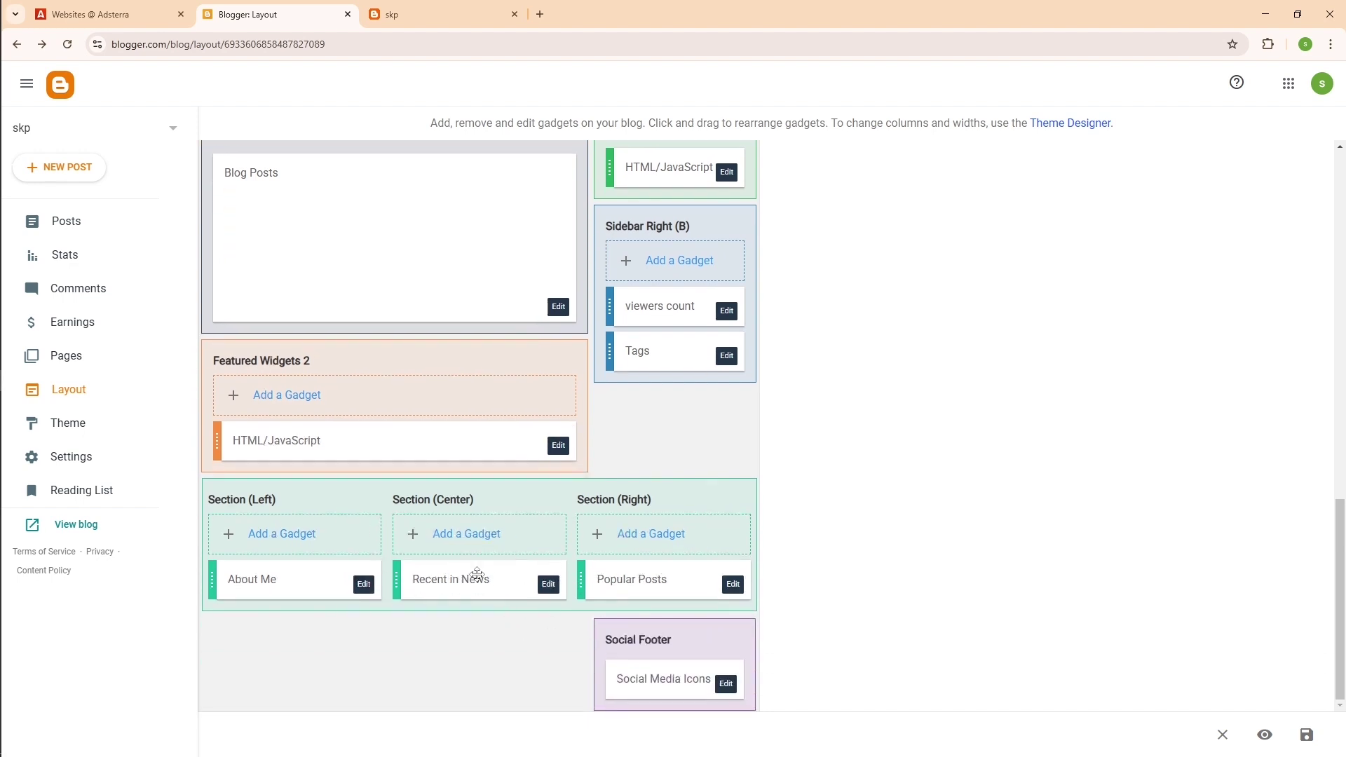
{"action": "scroll", "coordinate": [514, 589], "scroll_direction": "up", "scroll_amount": 4}
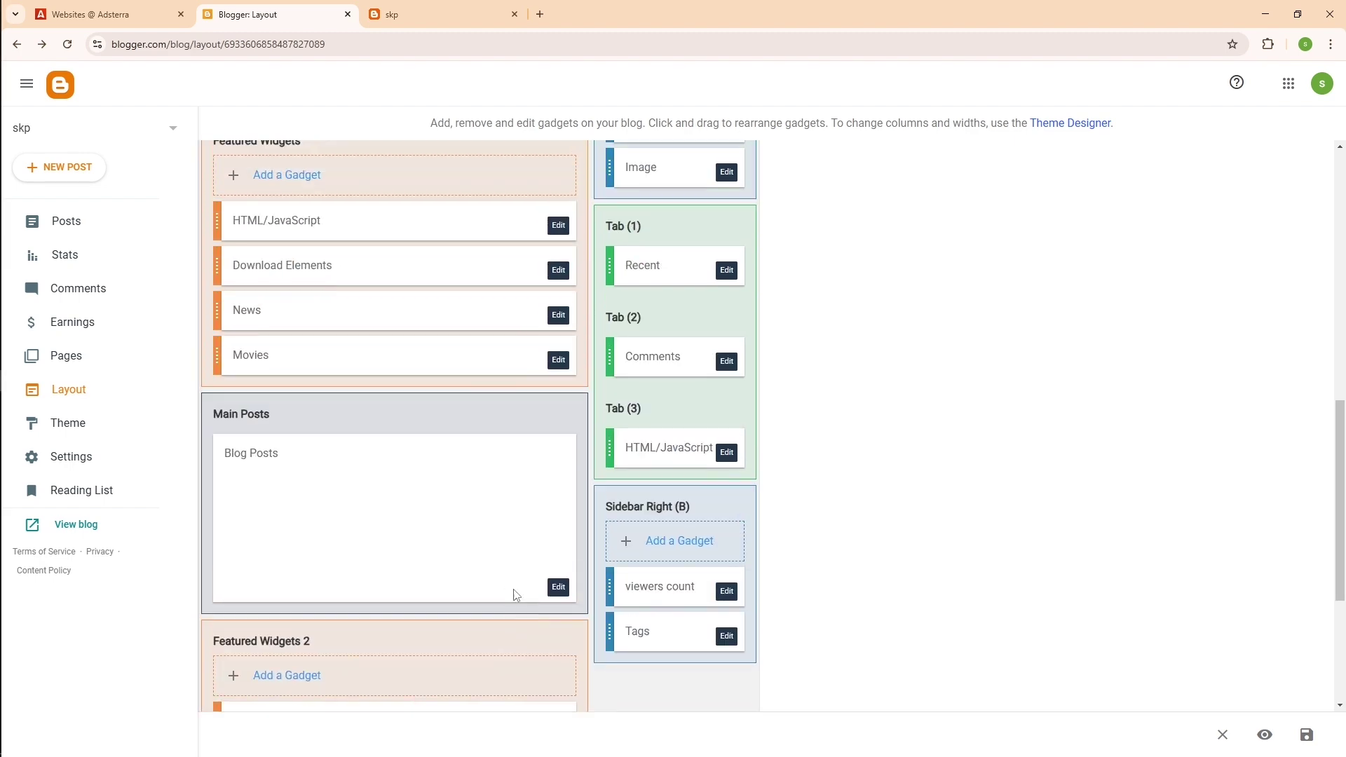
{"action": "scroll", "coordinate": [511, 589], "scroll_direction": "down", "scroll_amount": 4}
{"action": "scroll", "coordinate": [512, 589], "scroll_direction": "up", "scroll_amount": 4}
{"action": "scroll", "coordinate": [511, 589], "scroll_direction": "up", "scroll_amount": 5}
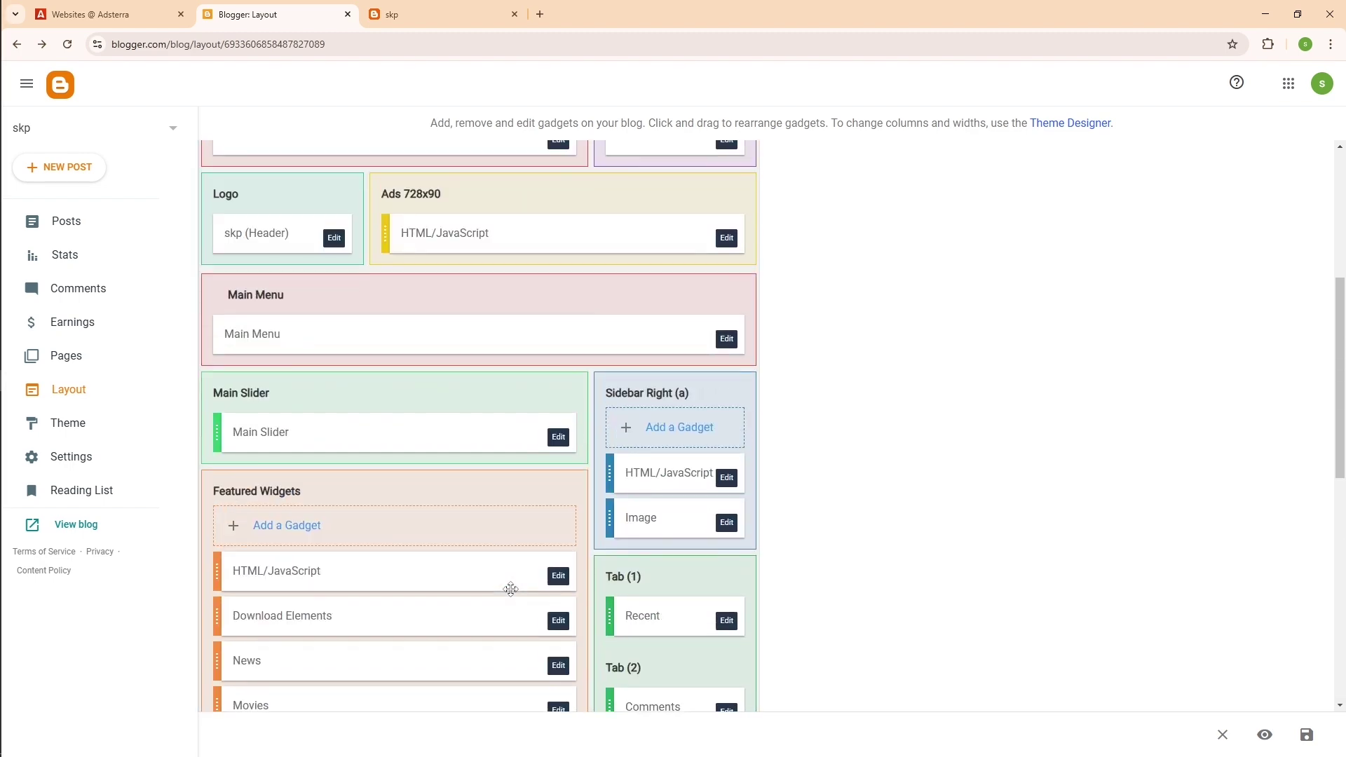
{"action": "scroll", "coordinate": [511, 589], "scroll_direction": "down", "scroll_amount": 4}
{"action": "scroll", "coordinate": [511, 589], "scroll_direction": "up", "scroll_amount": 3}
{"action": "scroll", "coordinate": [511, 589], "scroll_direction": "down", "scroll_amount": 6}
{"action": "scroll", "coordinate": [511, 593], "scroll_direction": "up", "scroll_amount": 10}
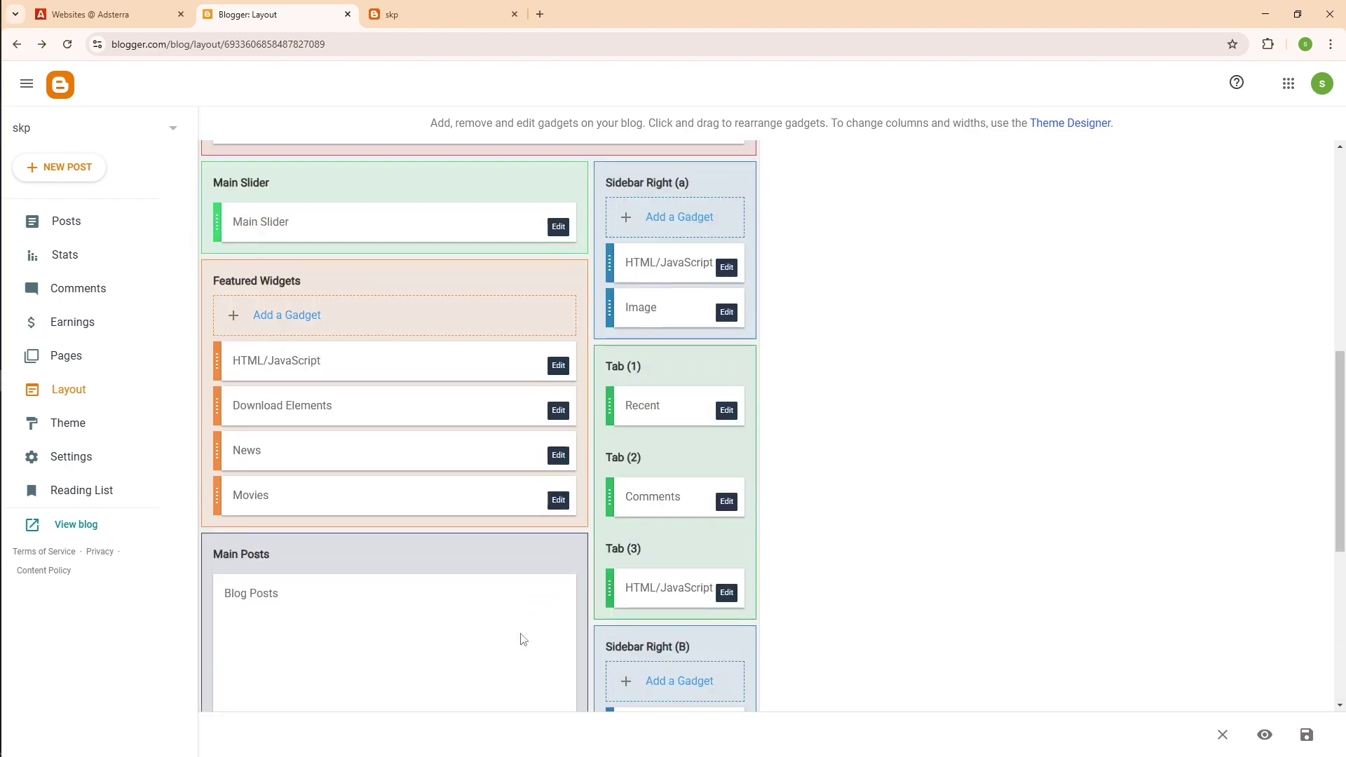
Step: Switch to the live skp blog, reload it and examine the page for the placed ads
{"action": "left_click", "coordinate": [433, 14]}
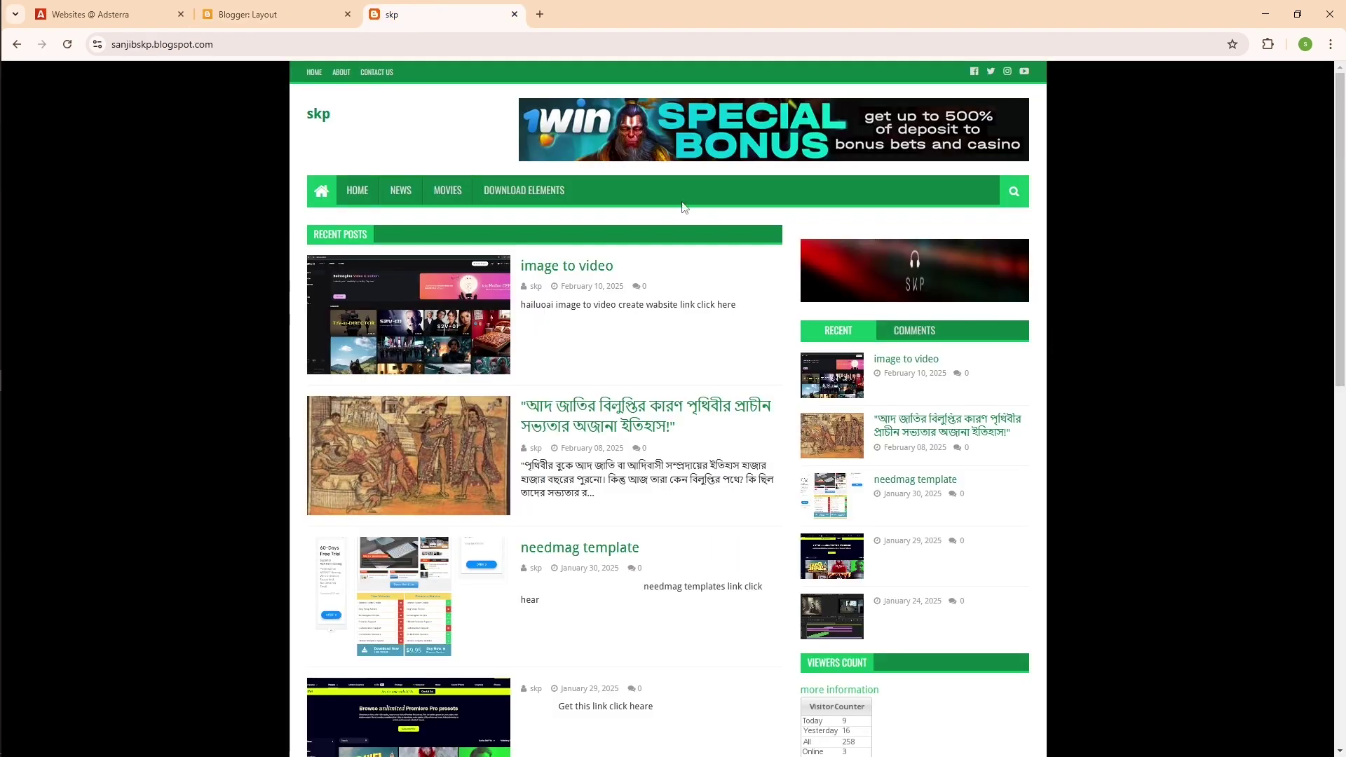
{"action": "right_click", "coordinate": [403, 142]}
{"action": "left_click", "coordinate": [434, 189]}
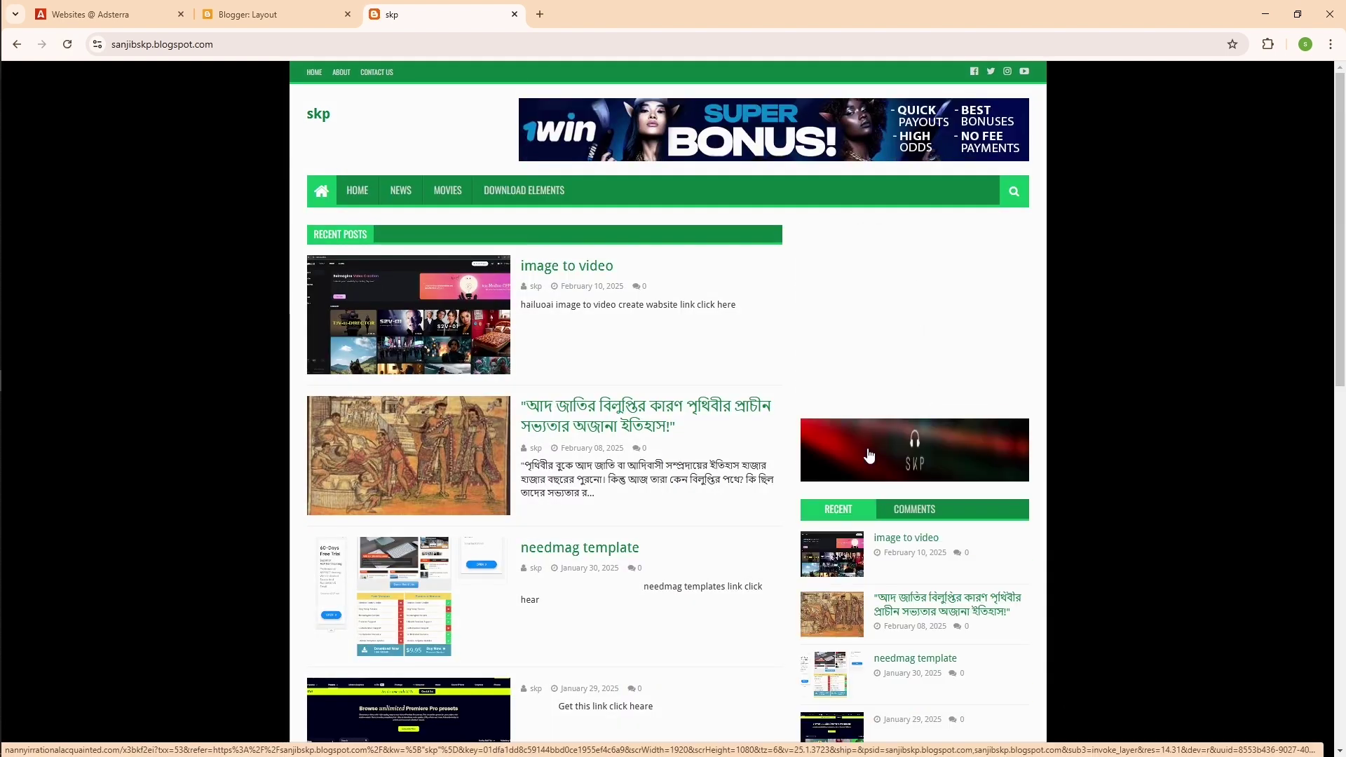
{"action": "scroll", "coordinate": [783, 517], "scroll_direction": "down", "scroll_amount": 7}
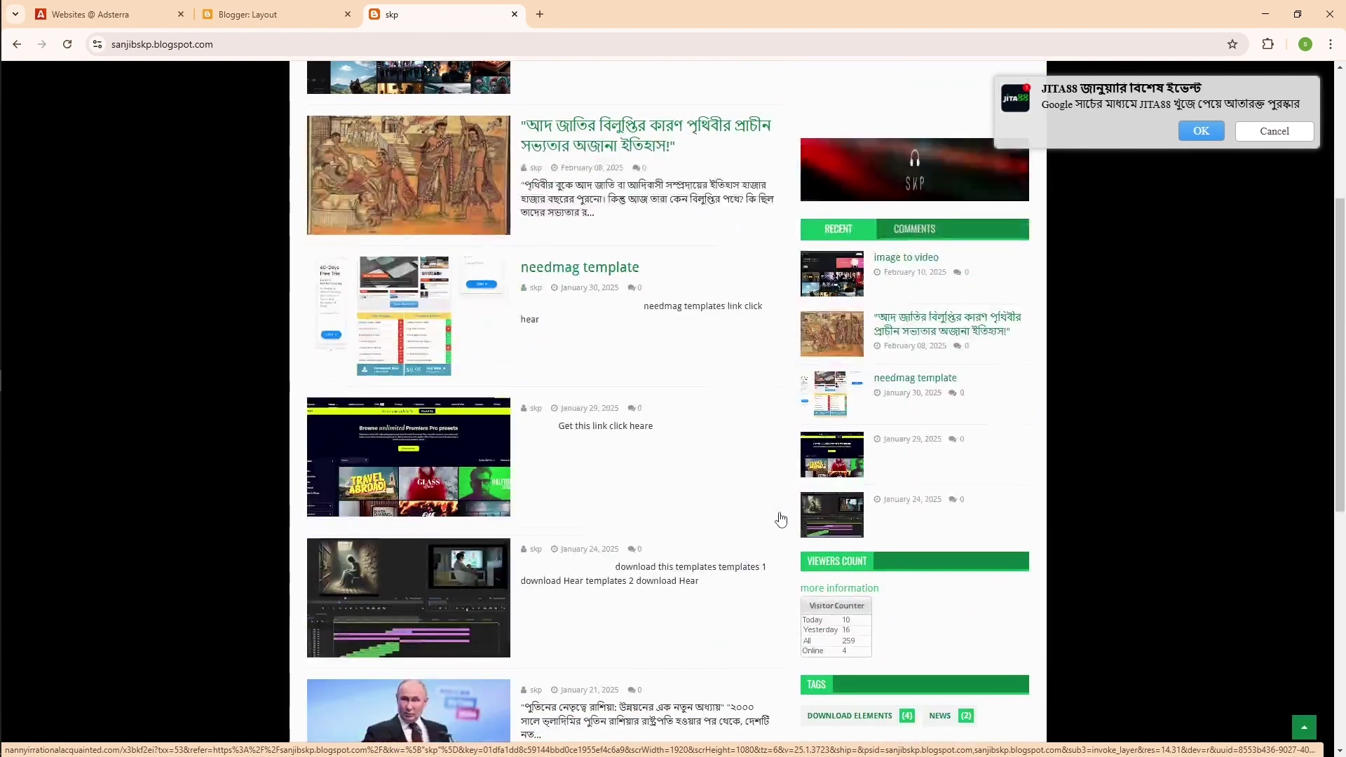
{"action": "scroll", "coordinate": [782, 519], "scroll_direction": "up", "scroll_amount": 6}
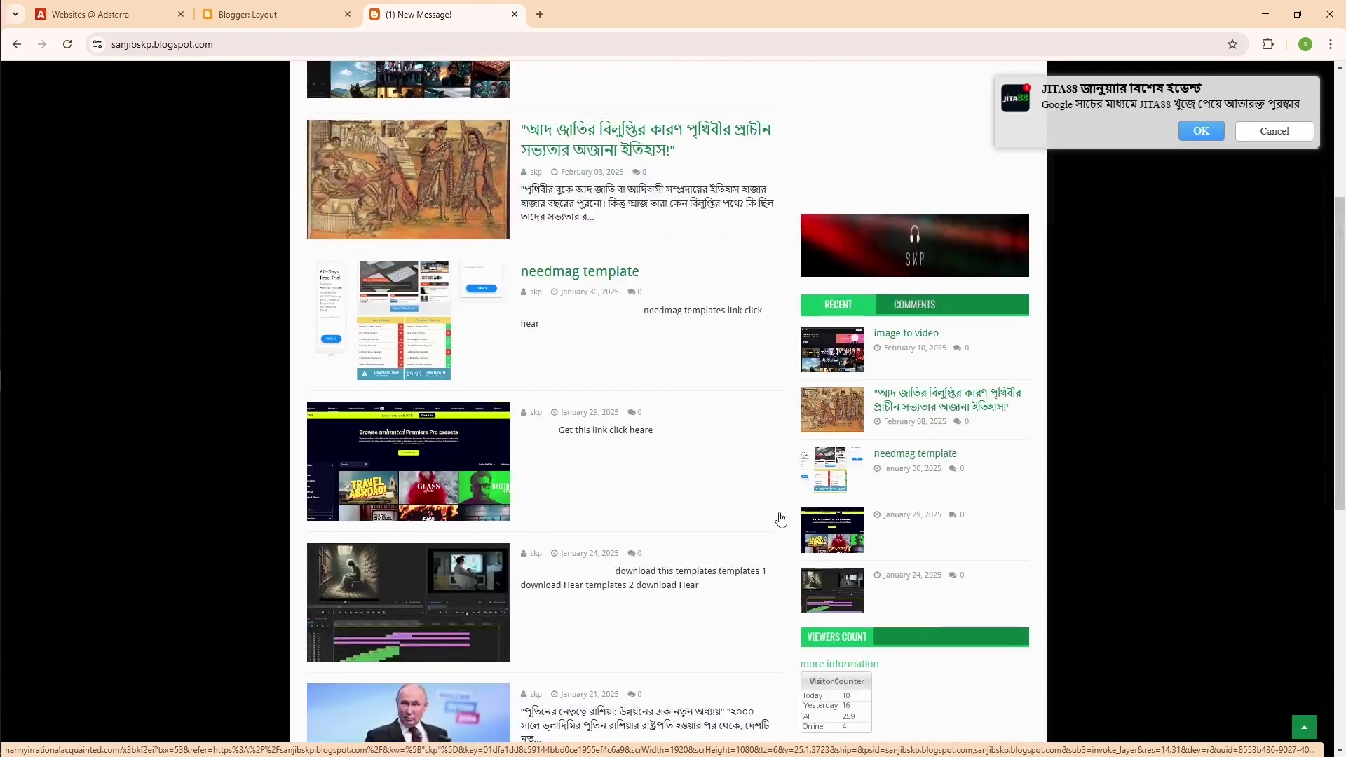
{"action": "scroll", "coordinate": [781, 519], "scroll_direction": "up", "scroll_amount": 1}
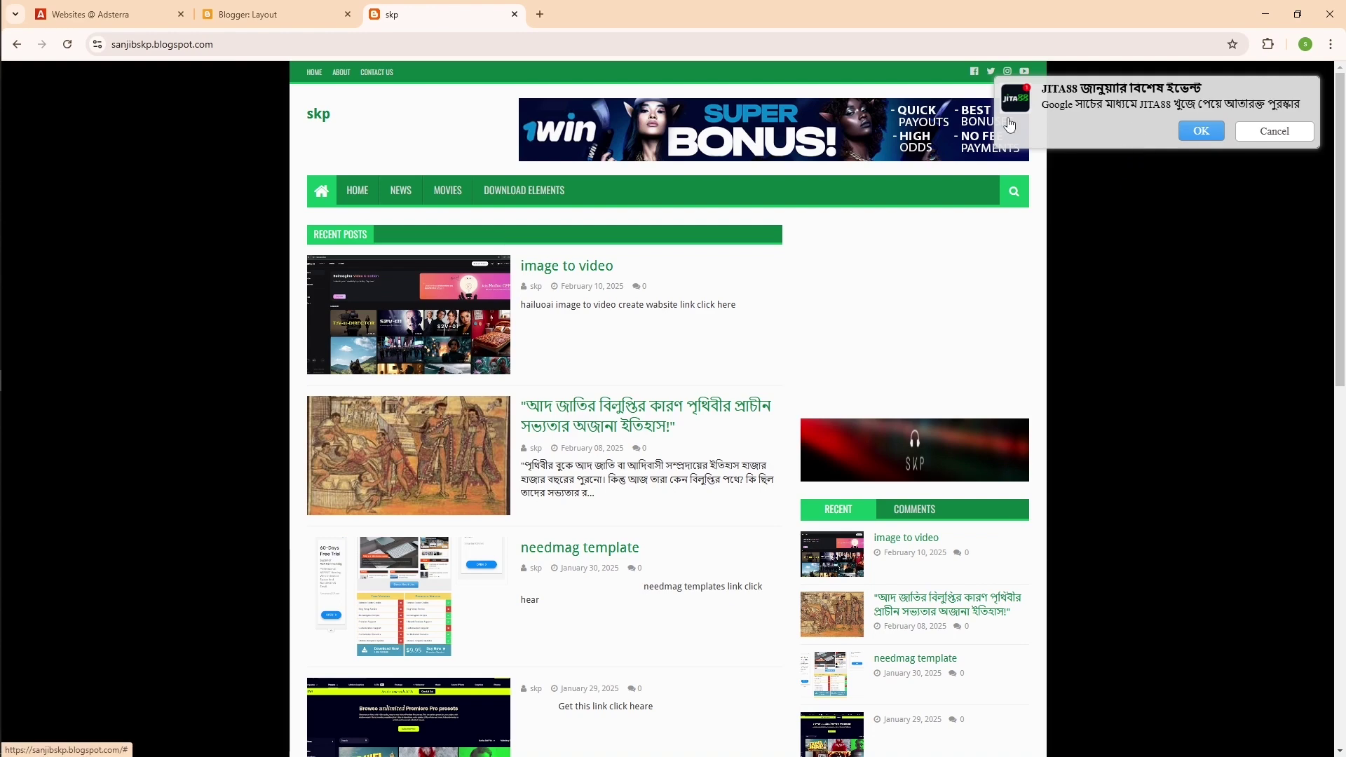
Step: Test the popunder ad on the live blog, close the ad page it opens and check the blog page down to the footer
{"action": "left_click", "coordinate": [893, 342]}
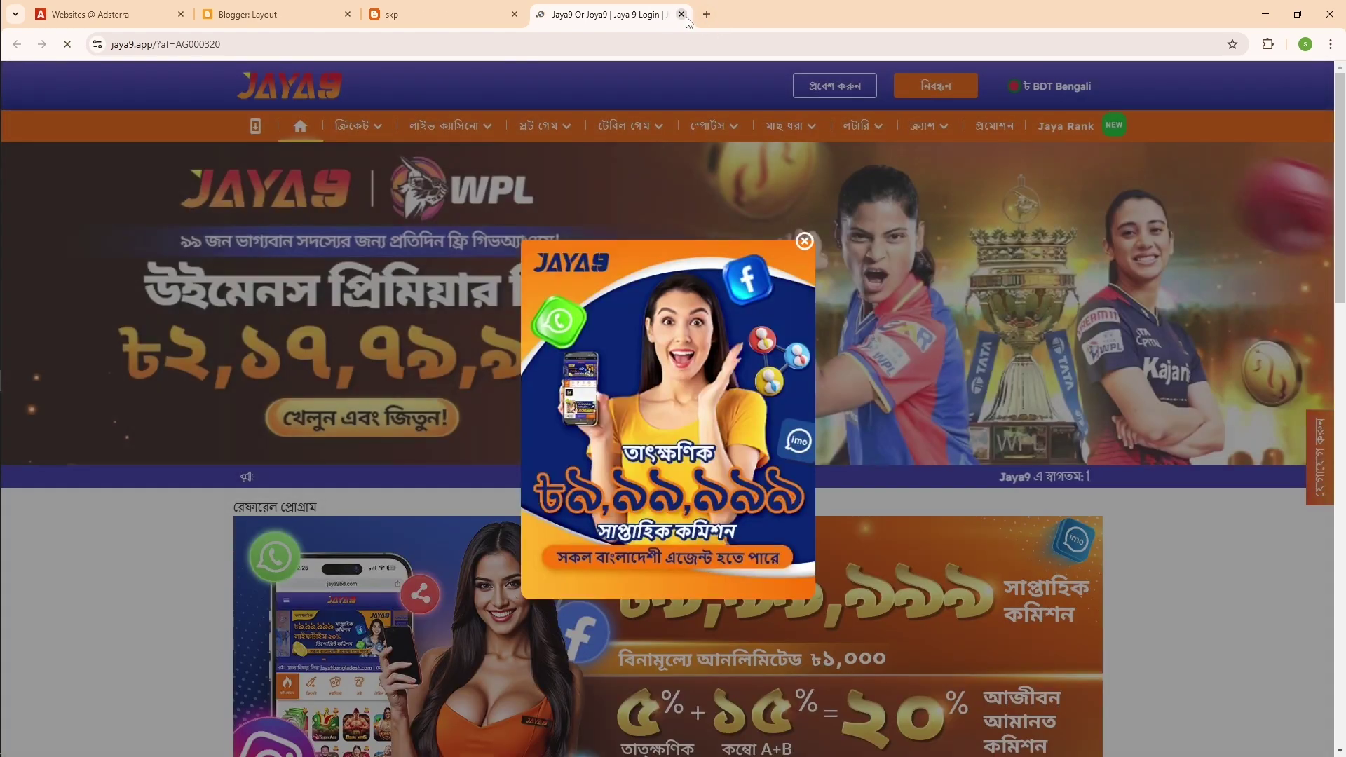
{"action": "left_click", "coordinate": [682, 14]}
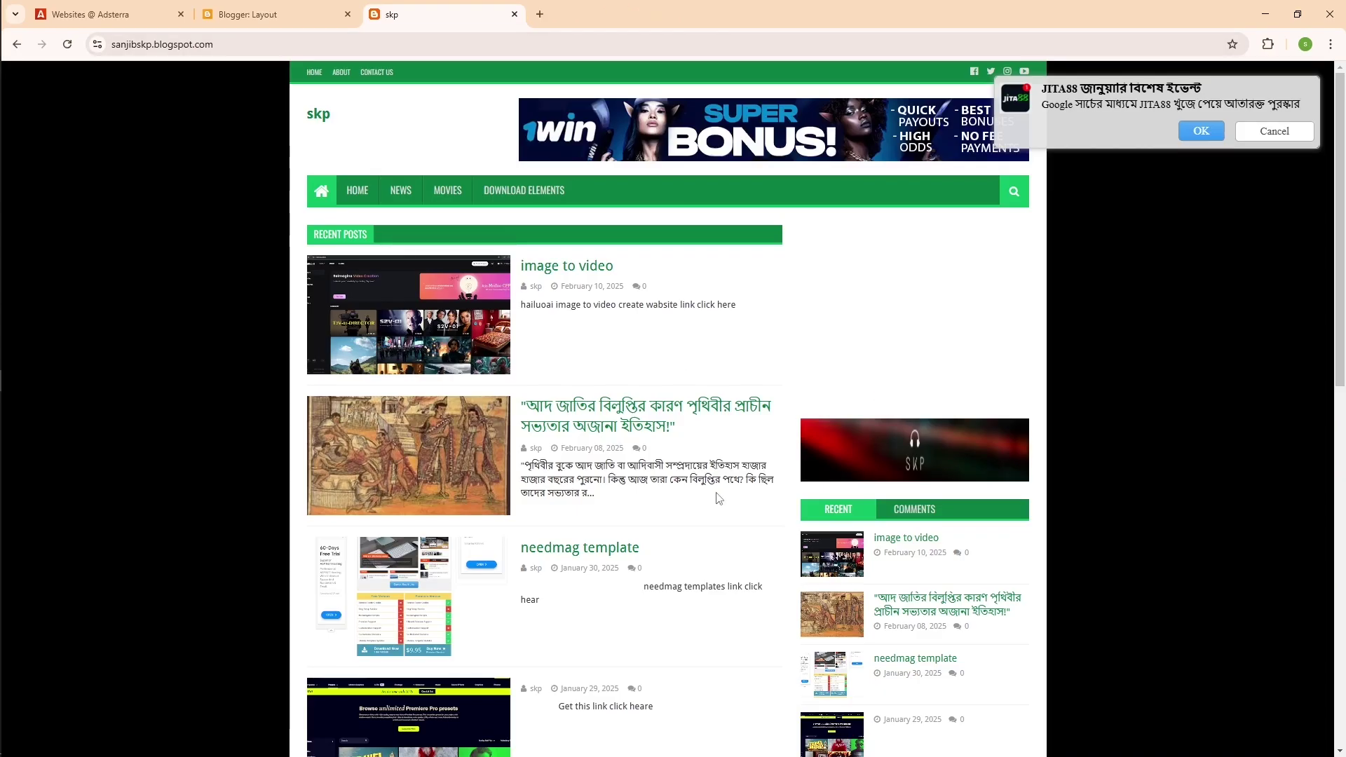
{"action": "scroll", "coordinate": [701, 515], "scroll_direction": "down", "scroll_amount": 7}
{"action": "scroll", "coordinate": [545, 551], "scroll_direction": "down", "scroll_amount": 3}
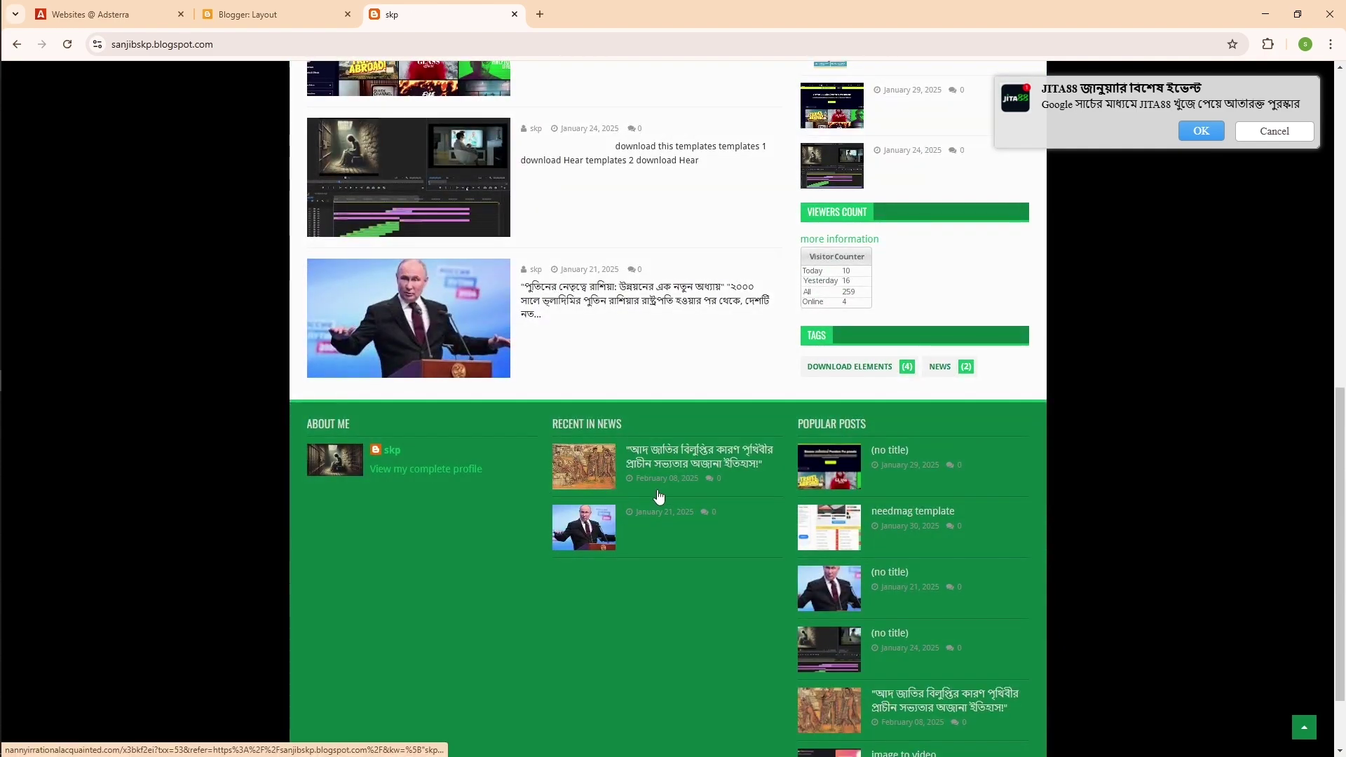
{"action": "scroll", "coordinate": [652, 499], "scroll_direction": "down", "scroll_amount": 2}
{"action": "scroll", "coordinate": [657, 498], "scroll_direction": "up", "scroll_amount": 12}
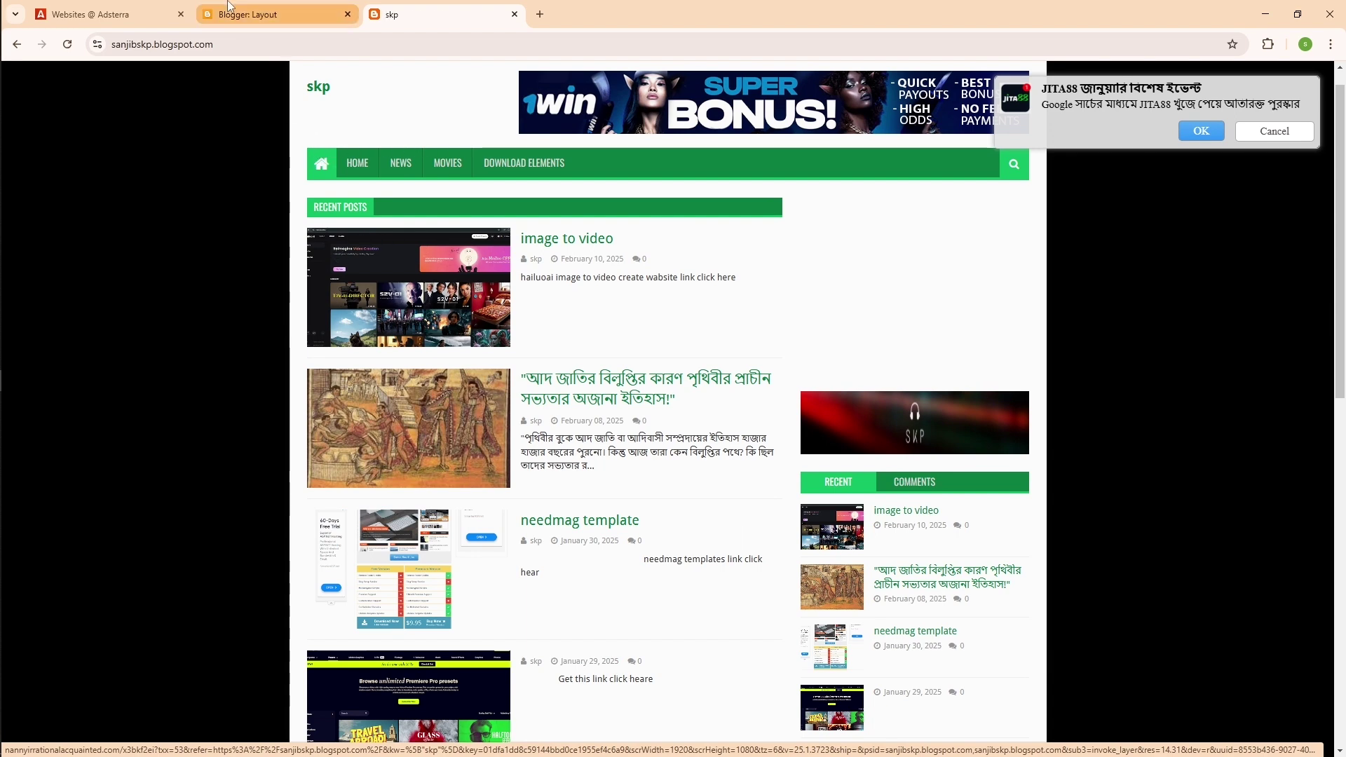
Step: Switch to Blogger, open the "image to video" post for editing and show it in HTML view
{"action": "left_click", "coordinate": [260, 14]}
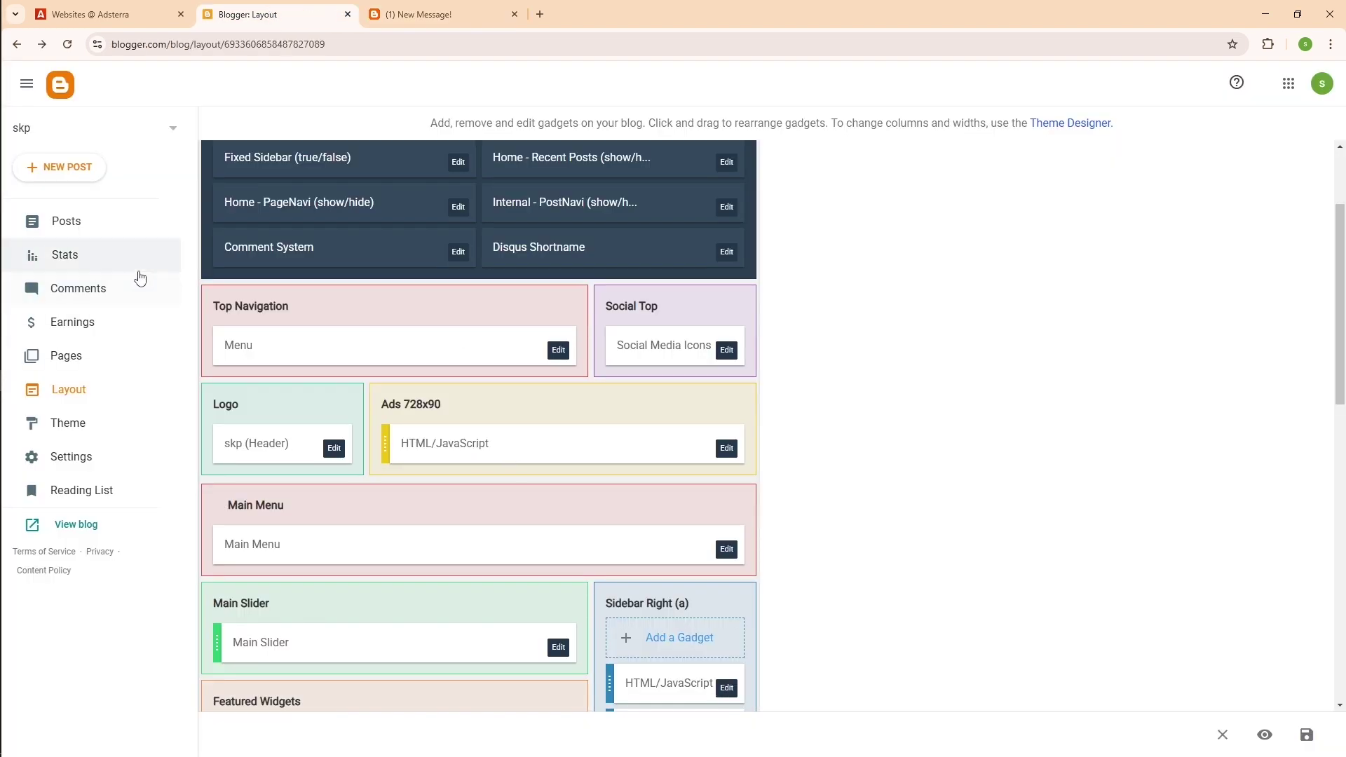
{"action": "left_click", "coordinate": [75, 233]}
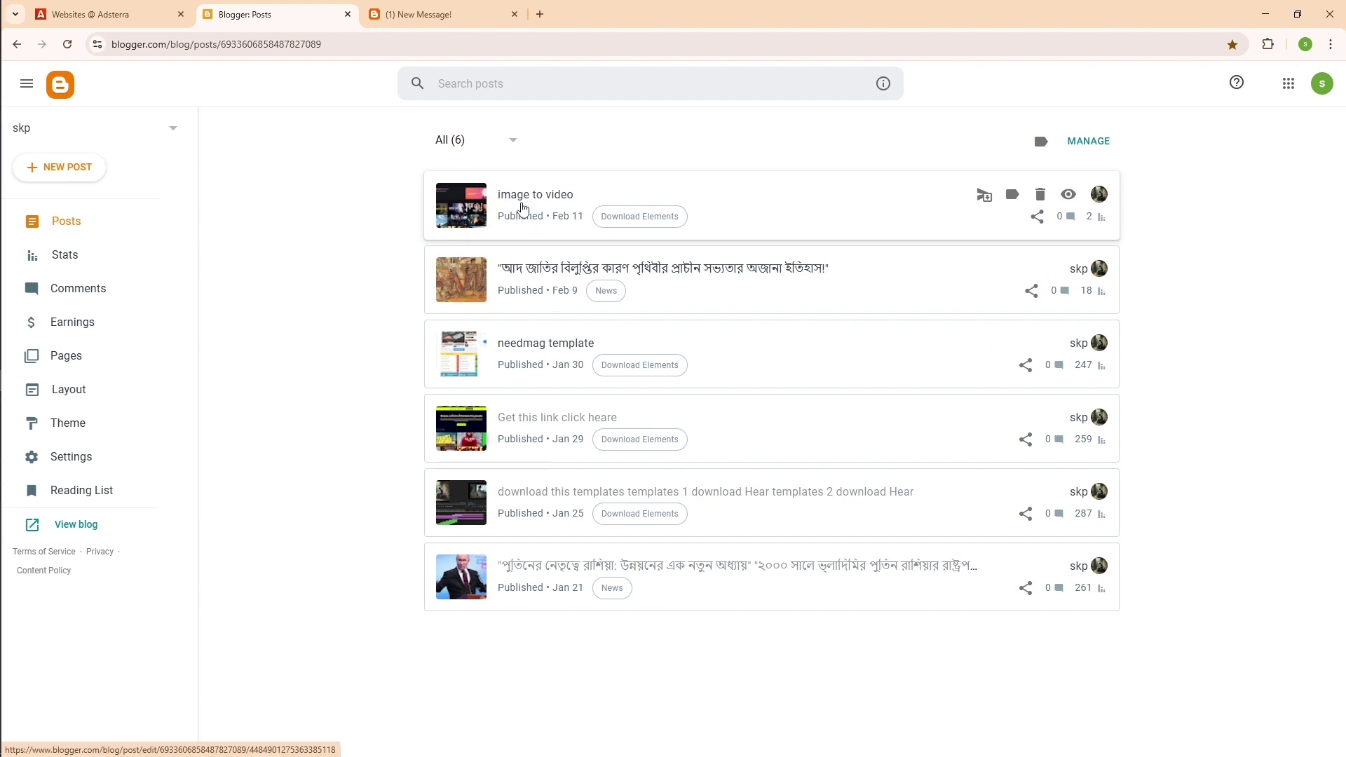
{"action": "left_click", "coordinate": [522, 207]}
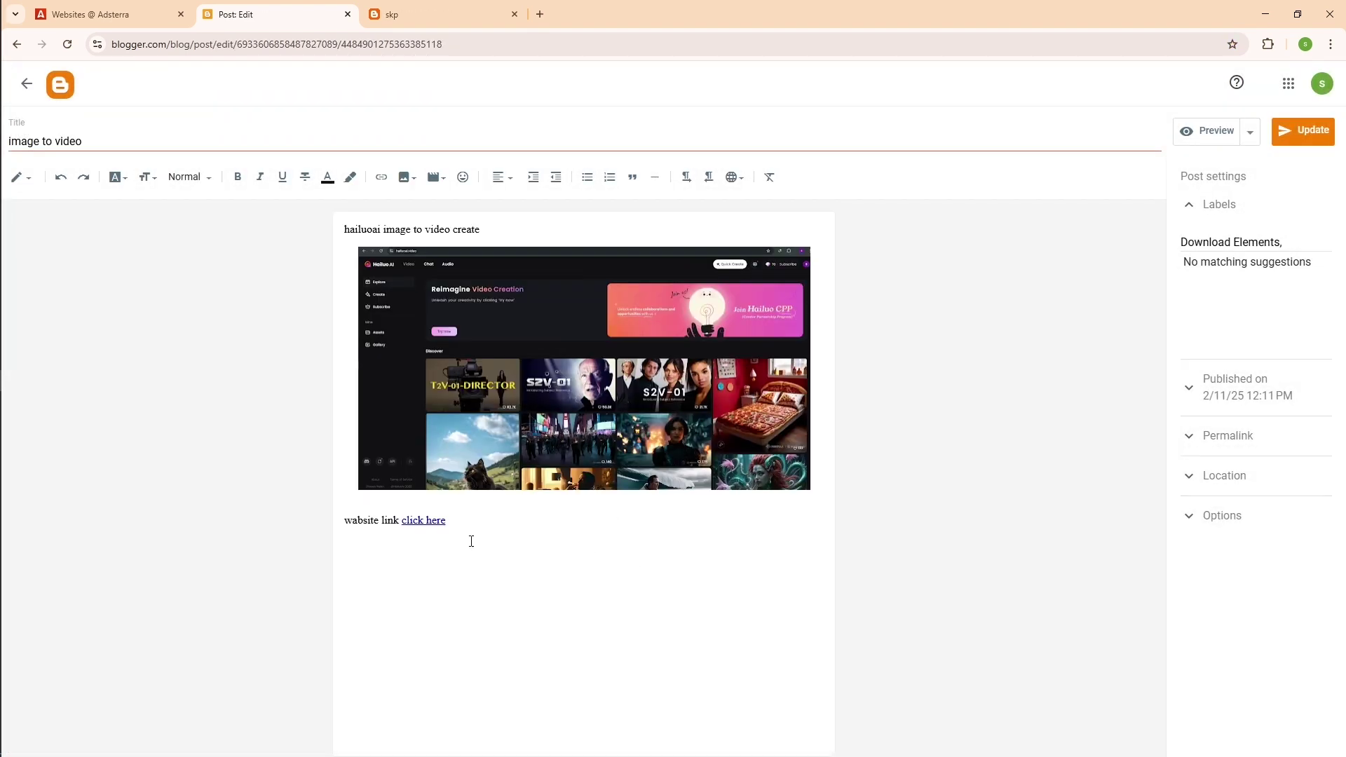
{"action": "left_click", "coordinate": [411, 520]}
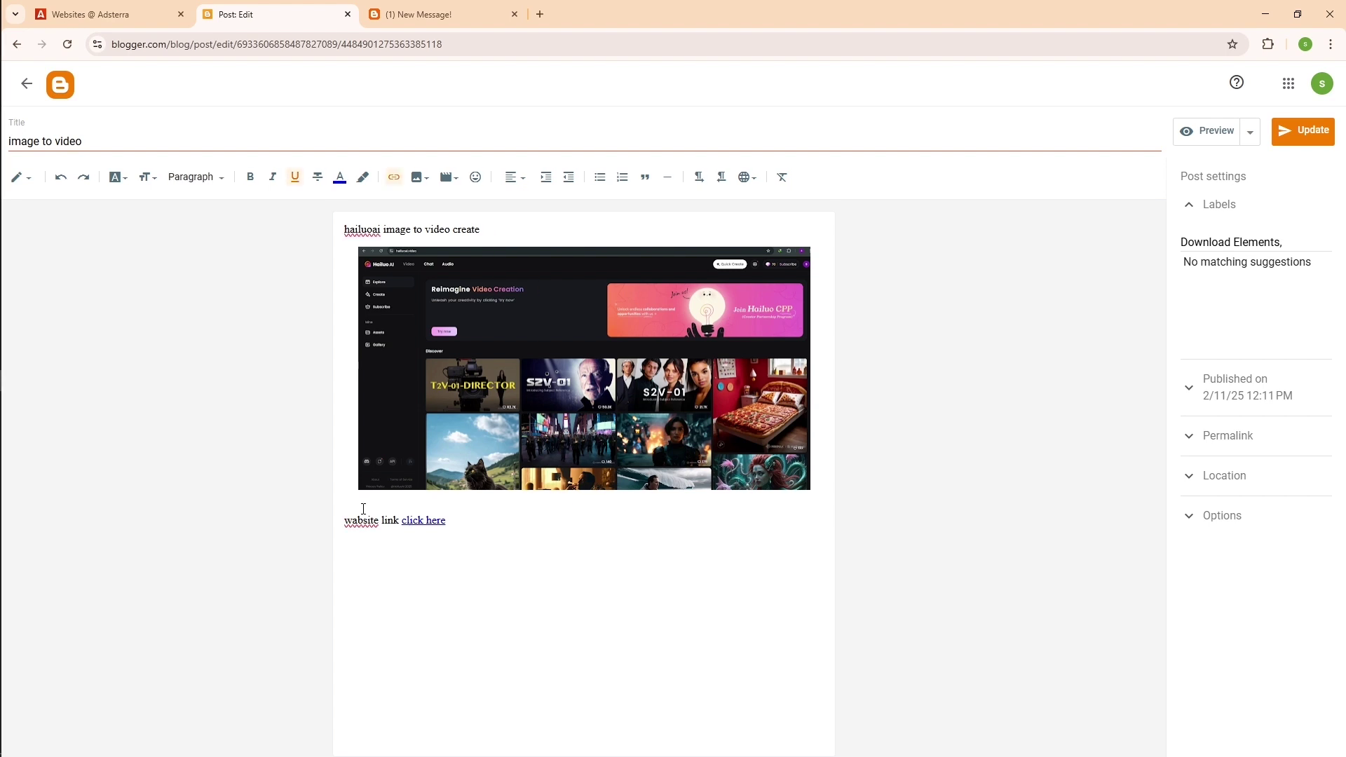
{"action": "left_click", "coordinate": [28, 179]}
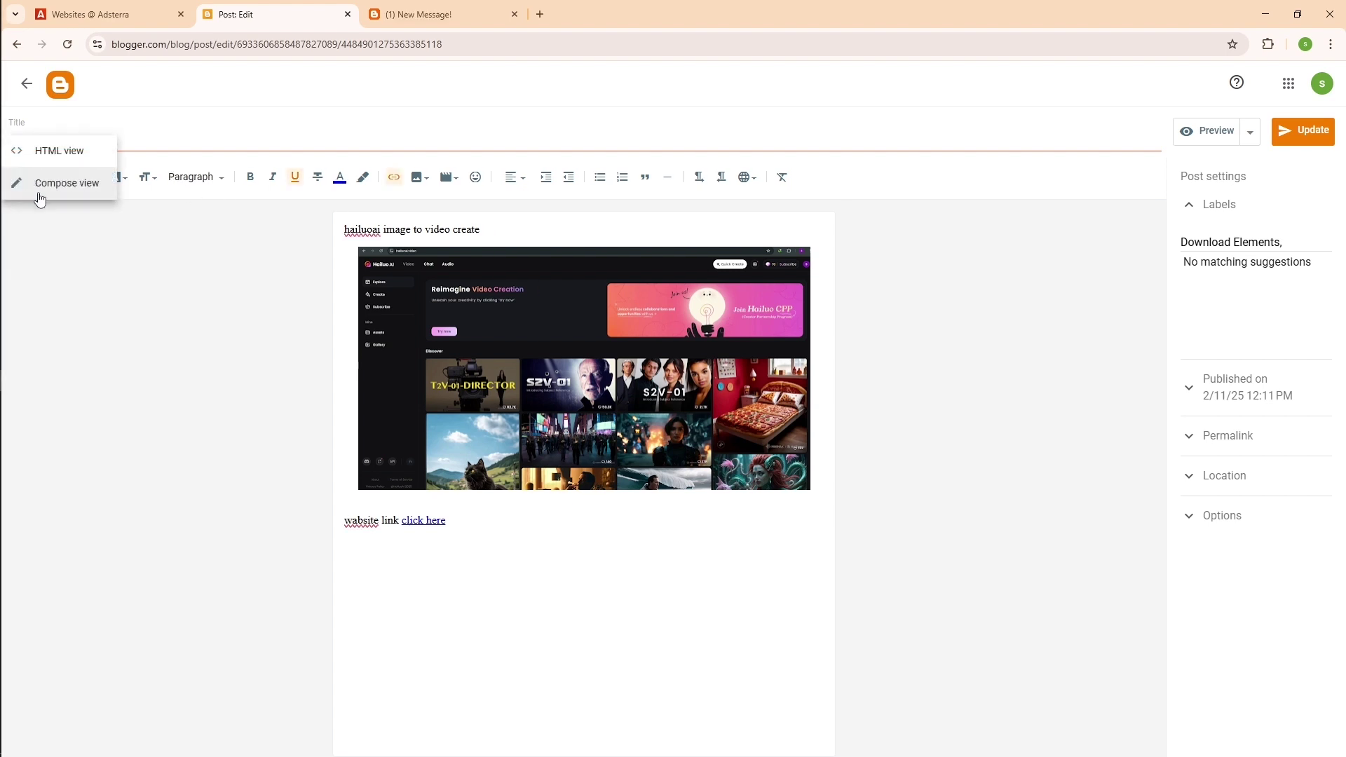
{"action": "left_click", "coordinate": [52, 158]}
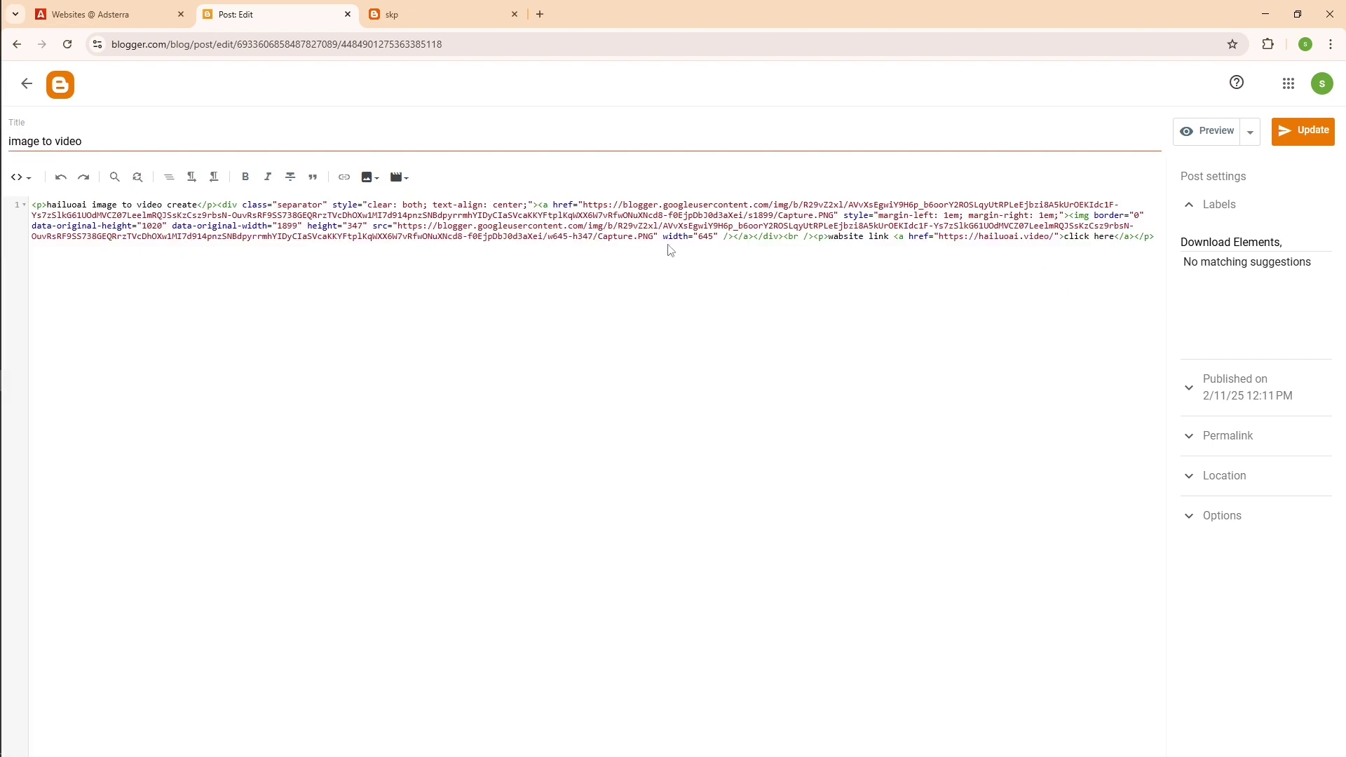
Step: Return the post to Compose view and insert the placeholder text 11111111 on the empty line below the image
{"action": "left_click", "coordinate": [26, 178]}
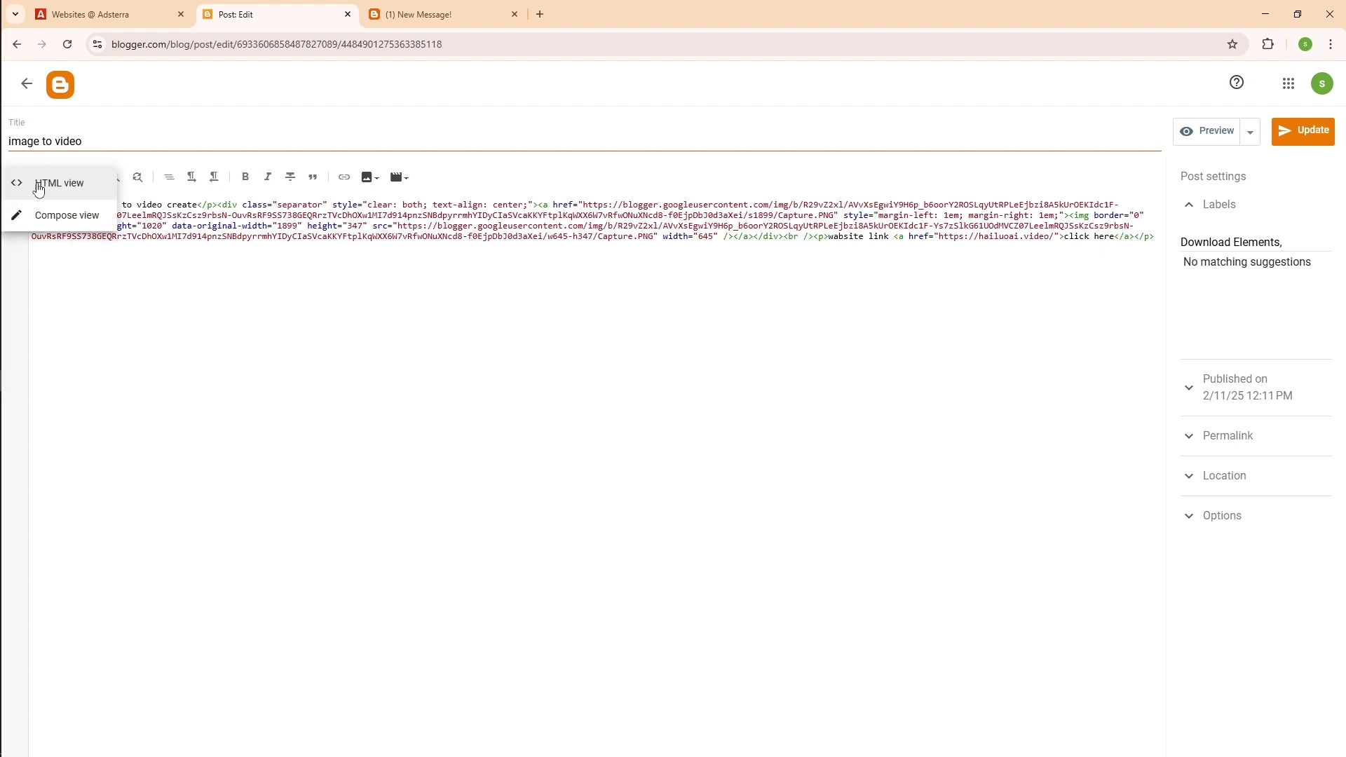
{"action": "left_click", "coordinate": [54, 185]}
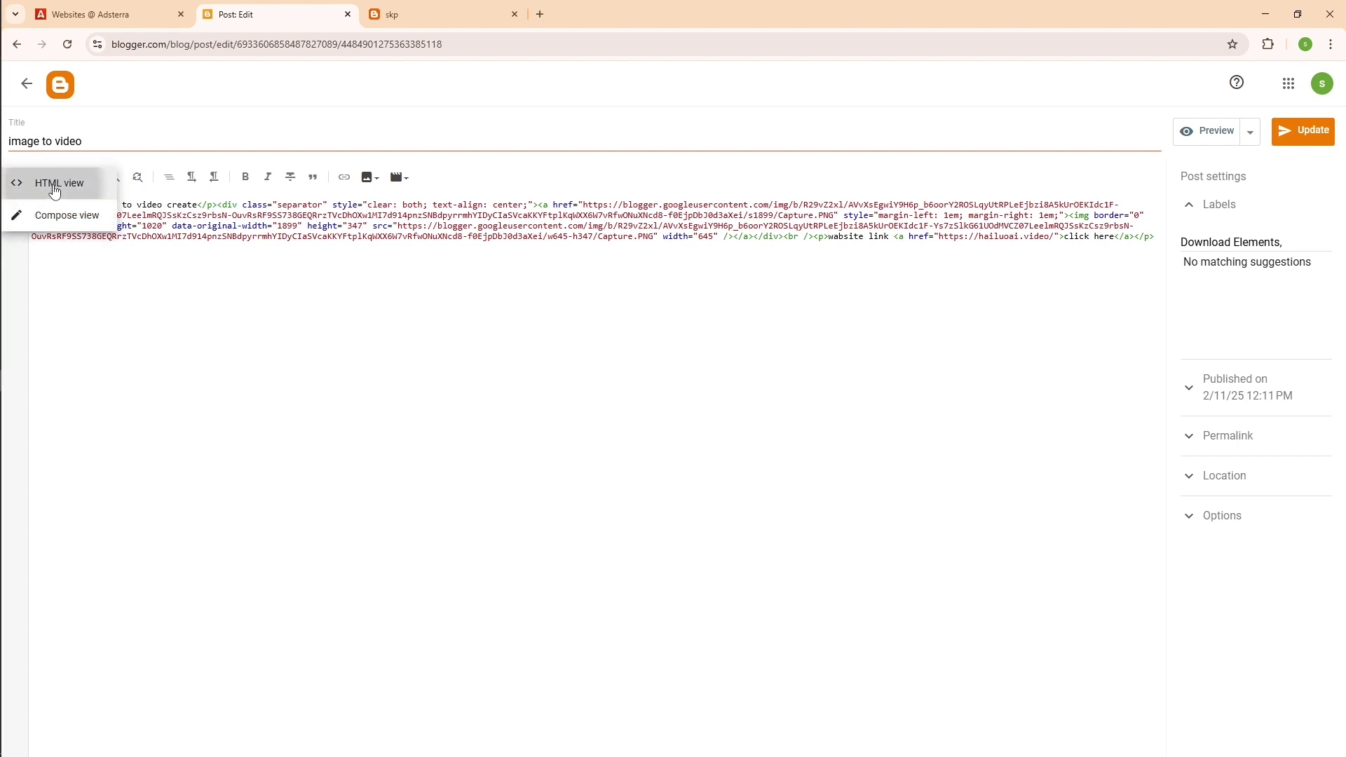
{"action": "left_click", "coordinate": [33, 184]}
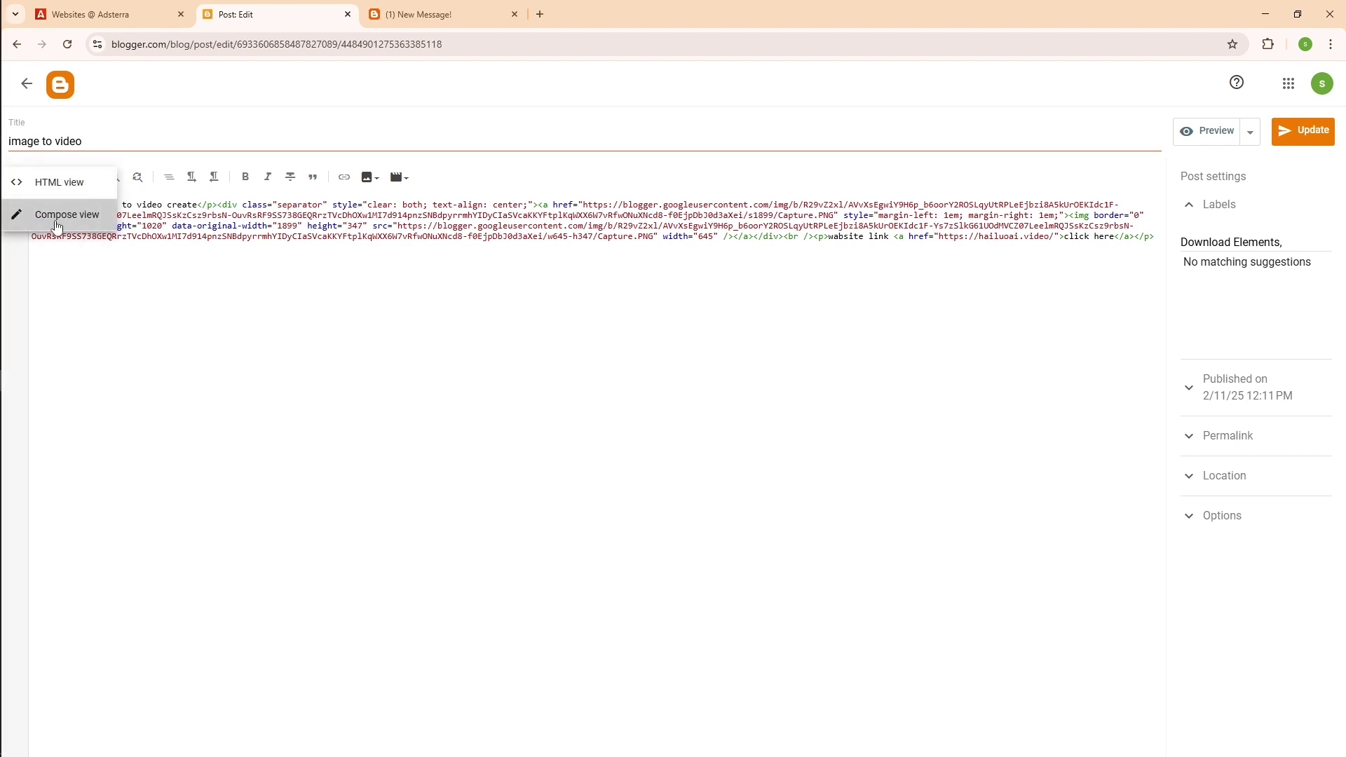
{"action": "left_click", "coordinate": [54, 214]}
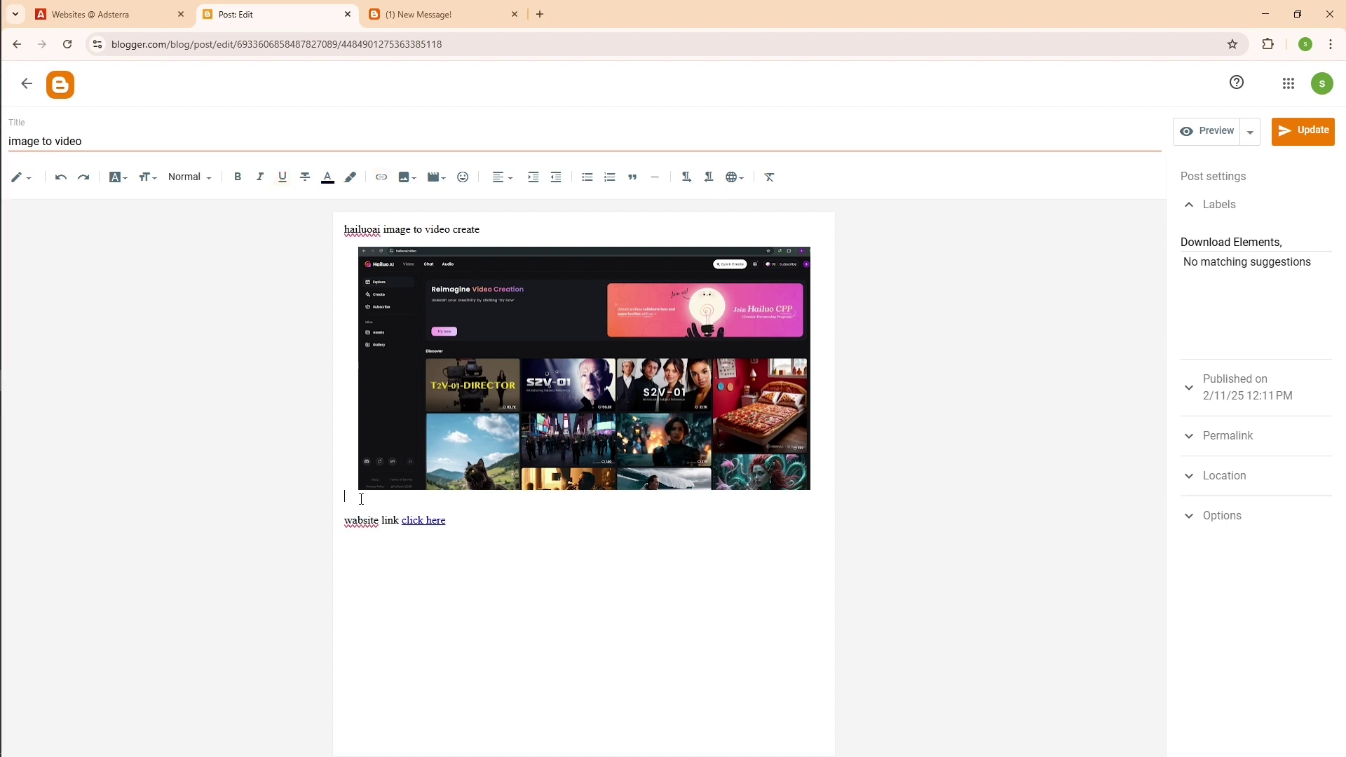
{"action": "type", "text": "11111111"}
{"action": "left_click", "coordinate": [1306, 138]}
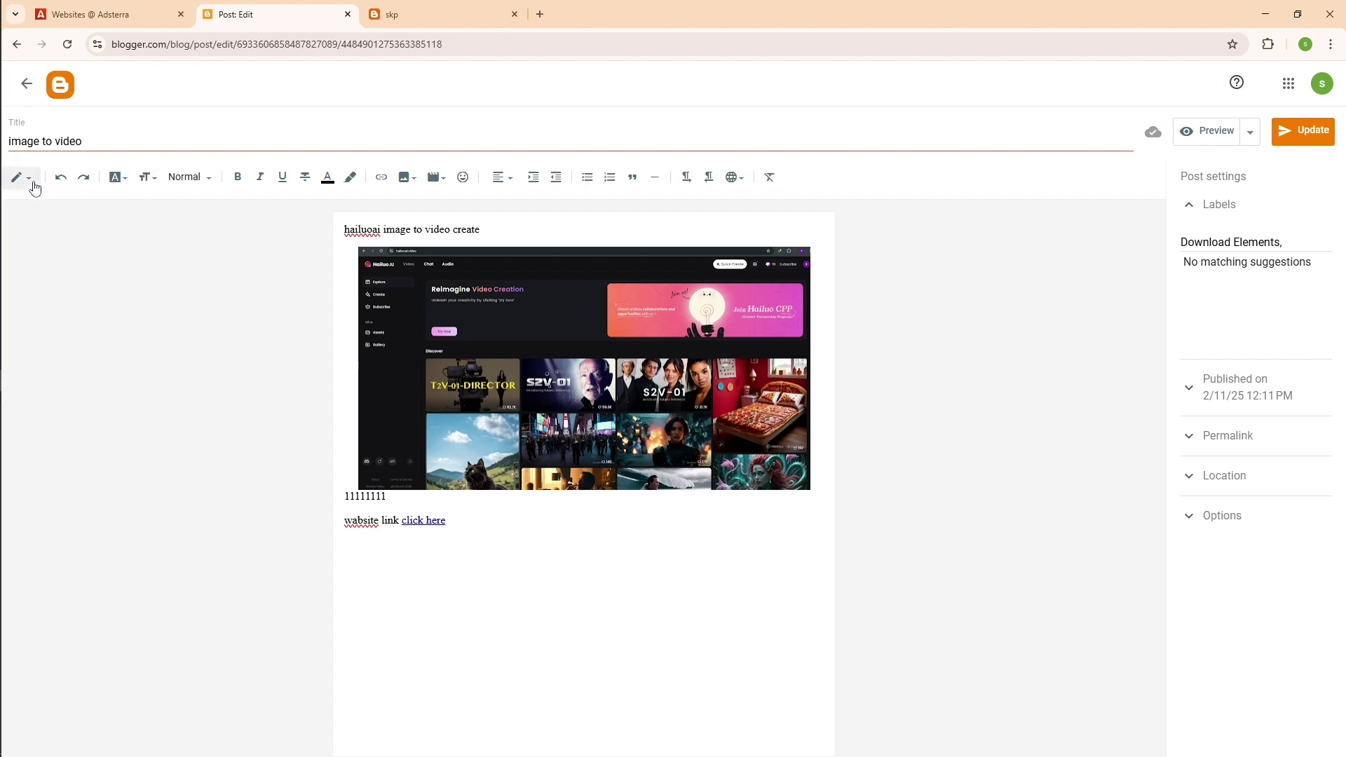
Step: Switch to Adsterra, close the Native Banner code window and copy the code of the Popunder ad unit
{"action": "left_click", "coordinate": [86, 14]}
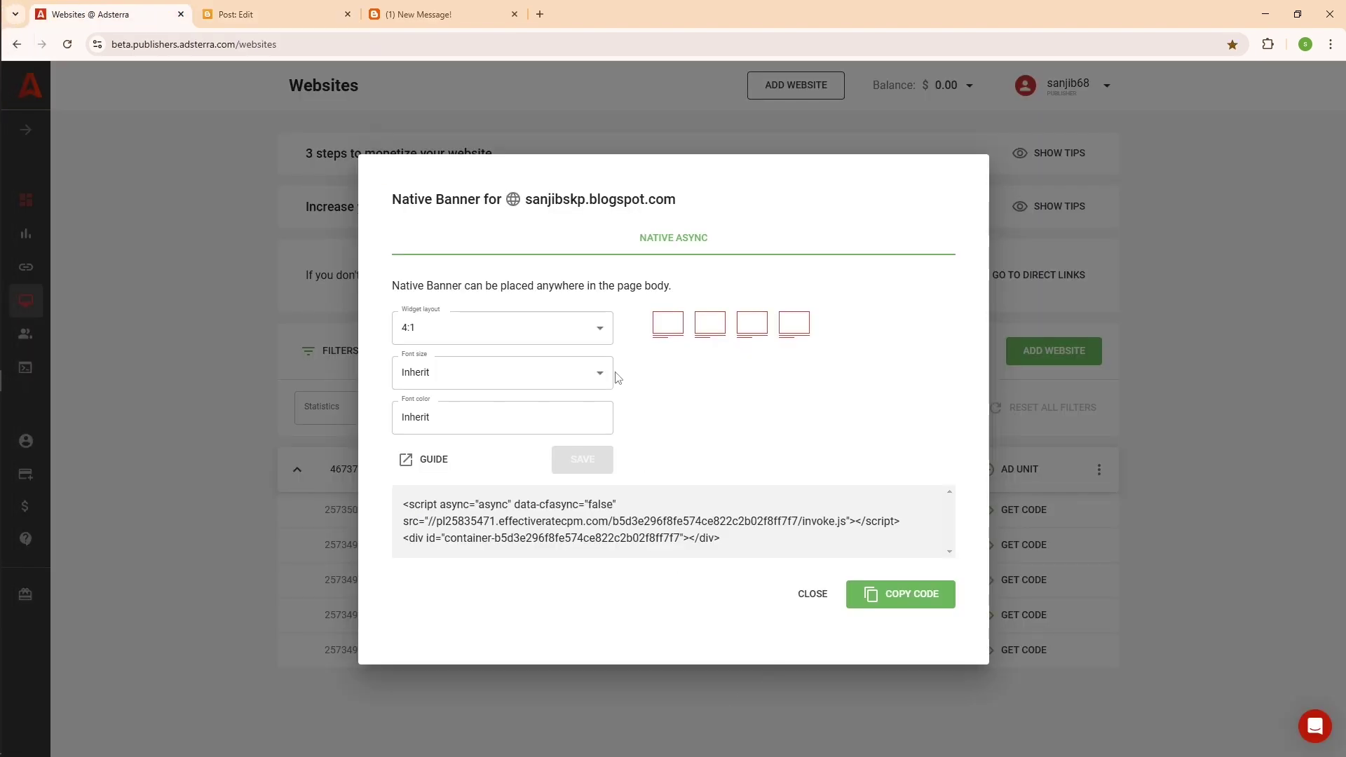
{"action": "left_click", "coordinate": [814, 595]}
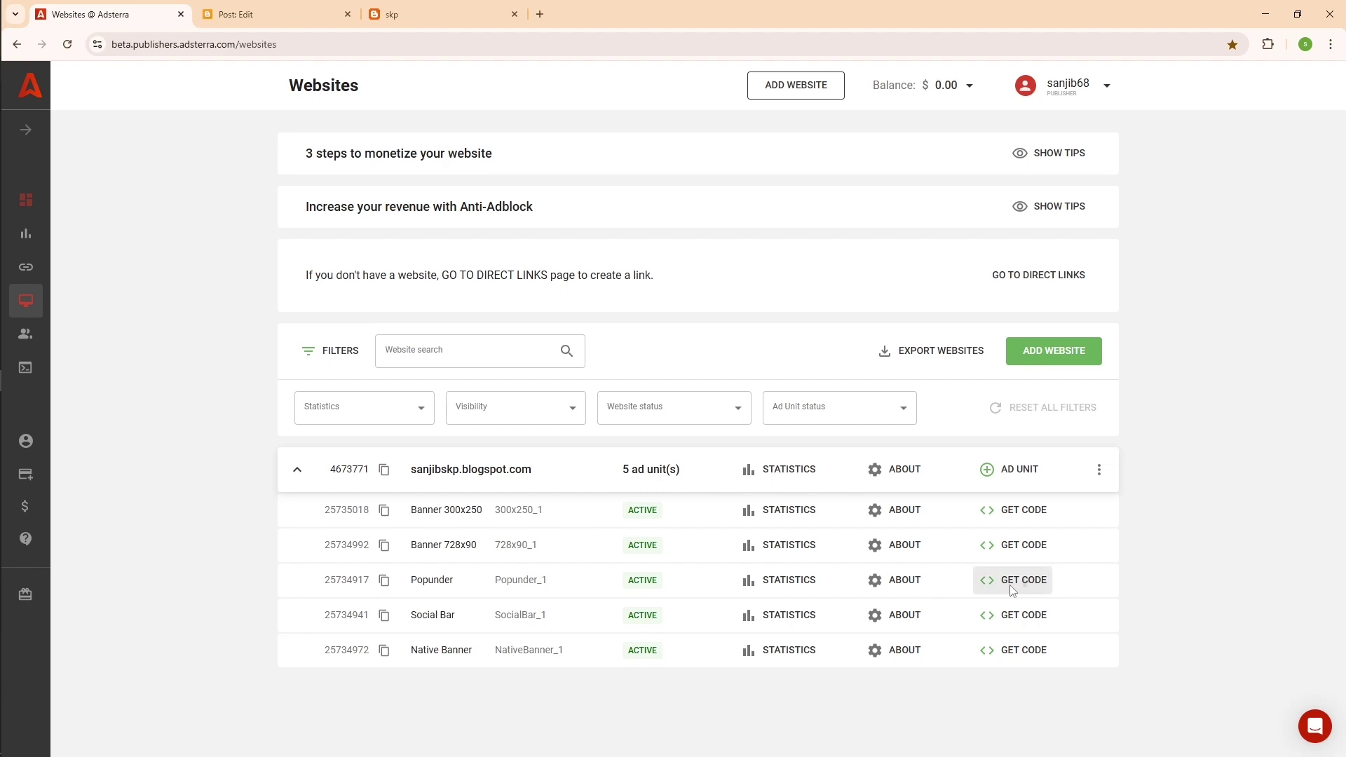
{"action": "left_click", "coordinate": [1035, 589]}
{"action": "left_click", "coordinate": [898, 522]}
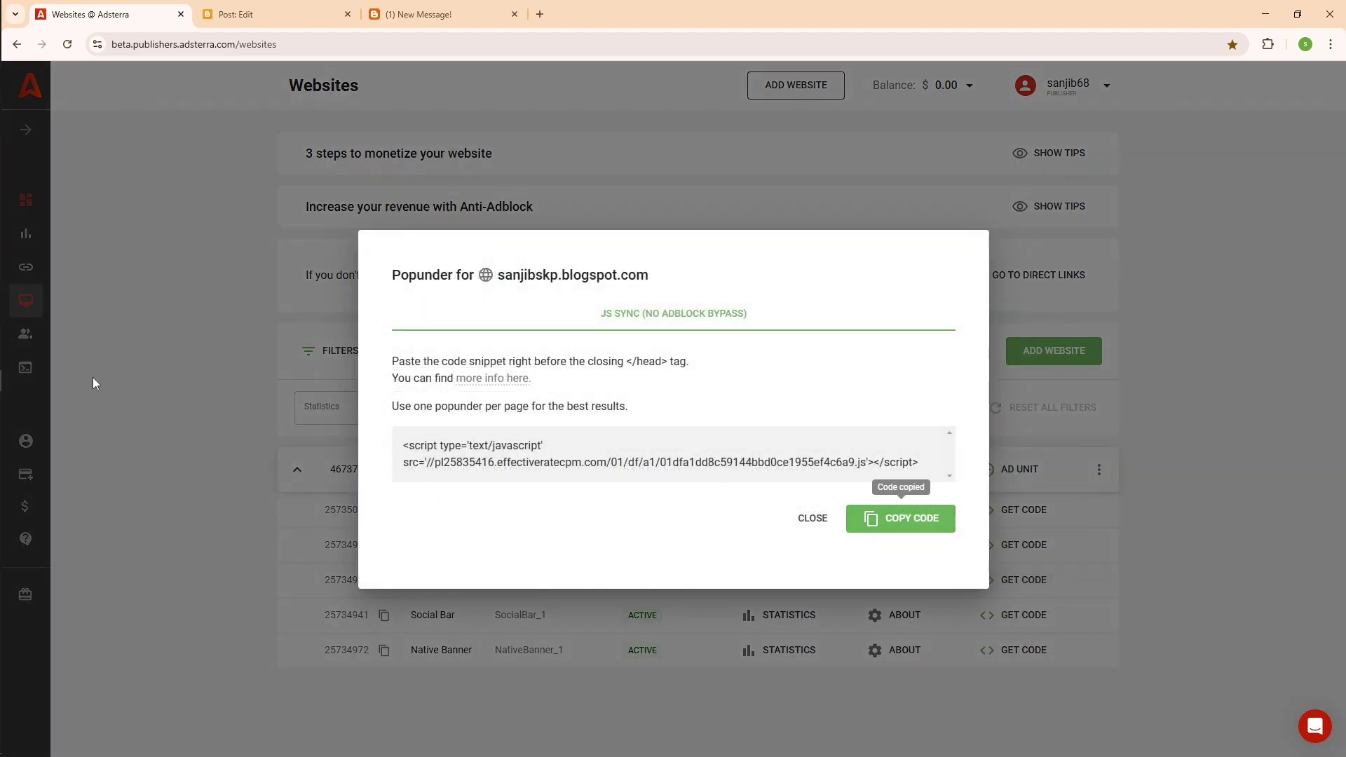
Step: Switch to the Blogger post, replace the placeholder 11111111 in HTML view with the copied Popunder code and update the post
{"action": "left_click", "coordinate": [273, 14]}
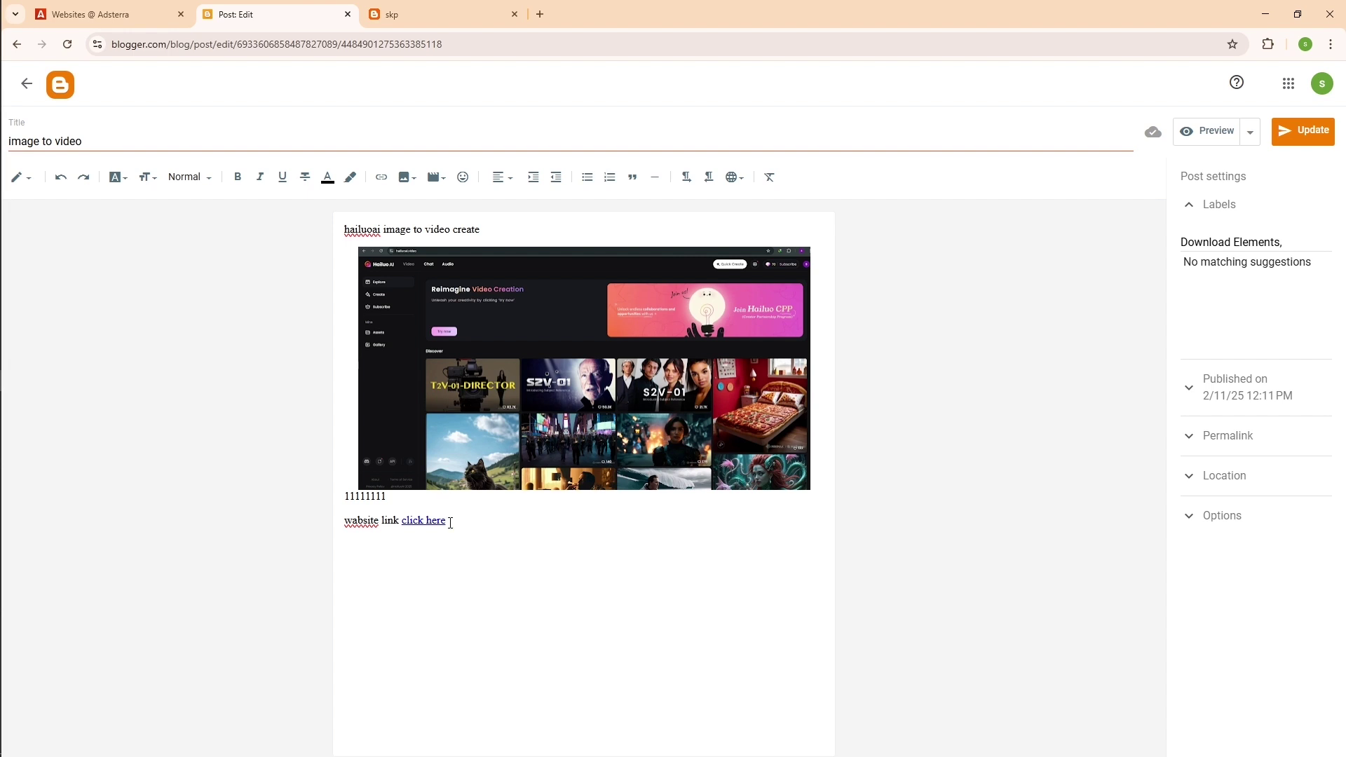
{"action": "left_click", "coordinate": [29, 185]}
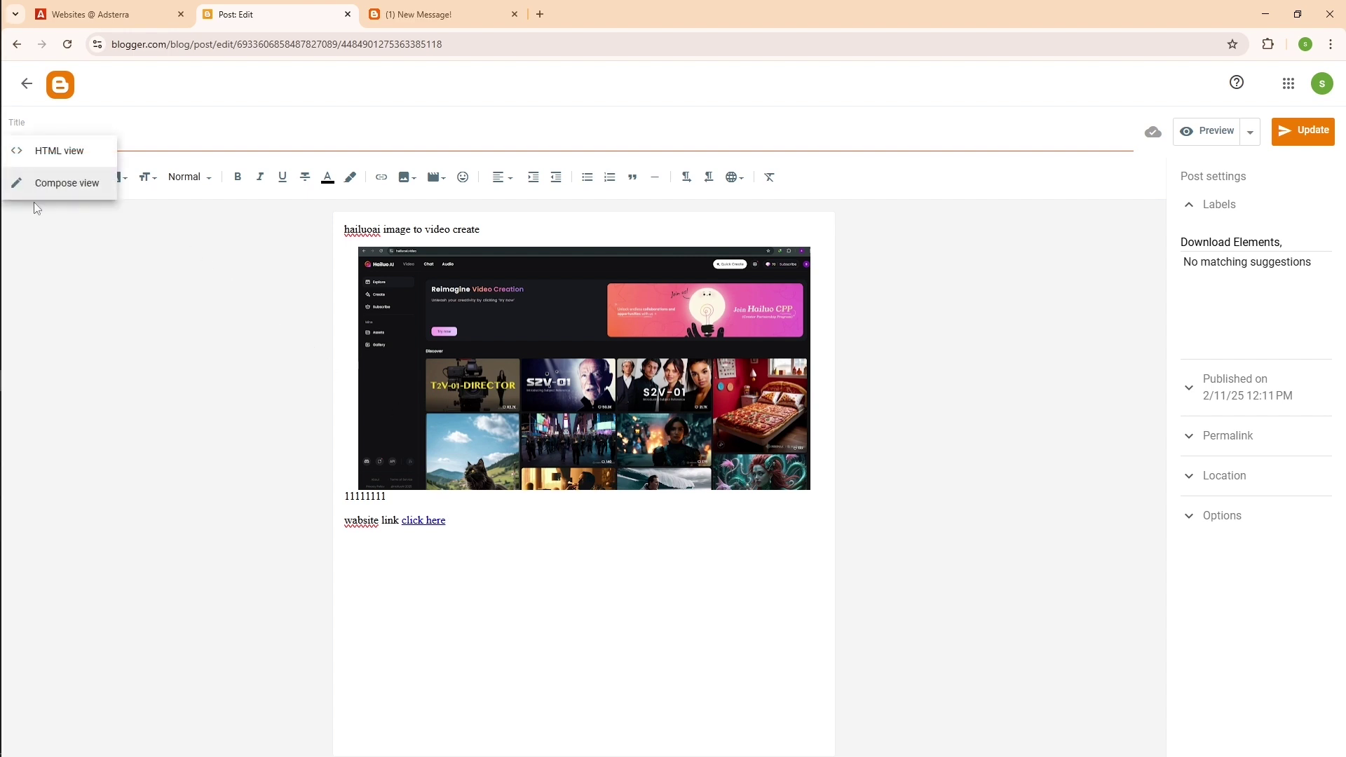
{"action": "left_click", "coordinate": [76, 165]}
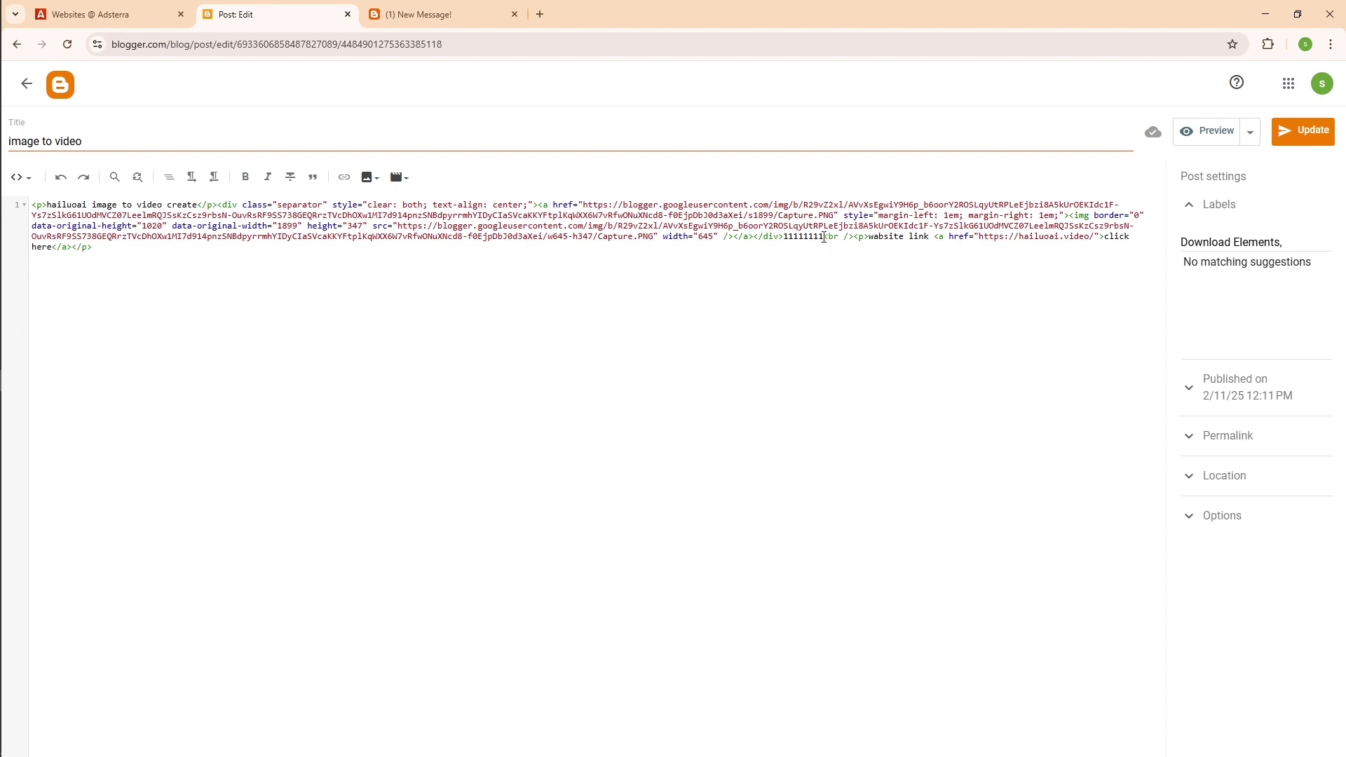
{"action": "left_click_drag", "start_coordinate": [821, 238], "coordinate": [785, 237]}
{"action": "right_click", "coordinate": [801, 240]}
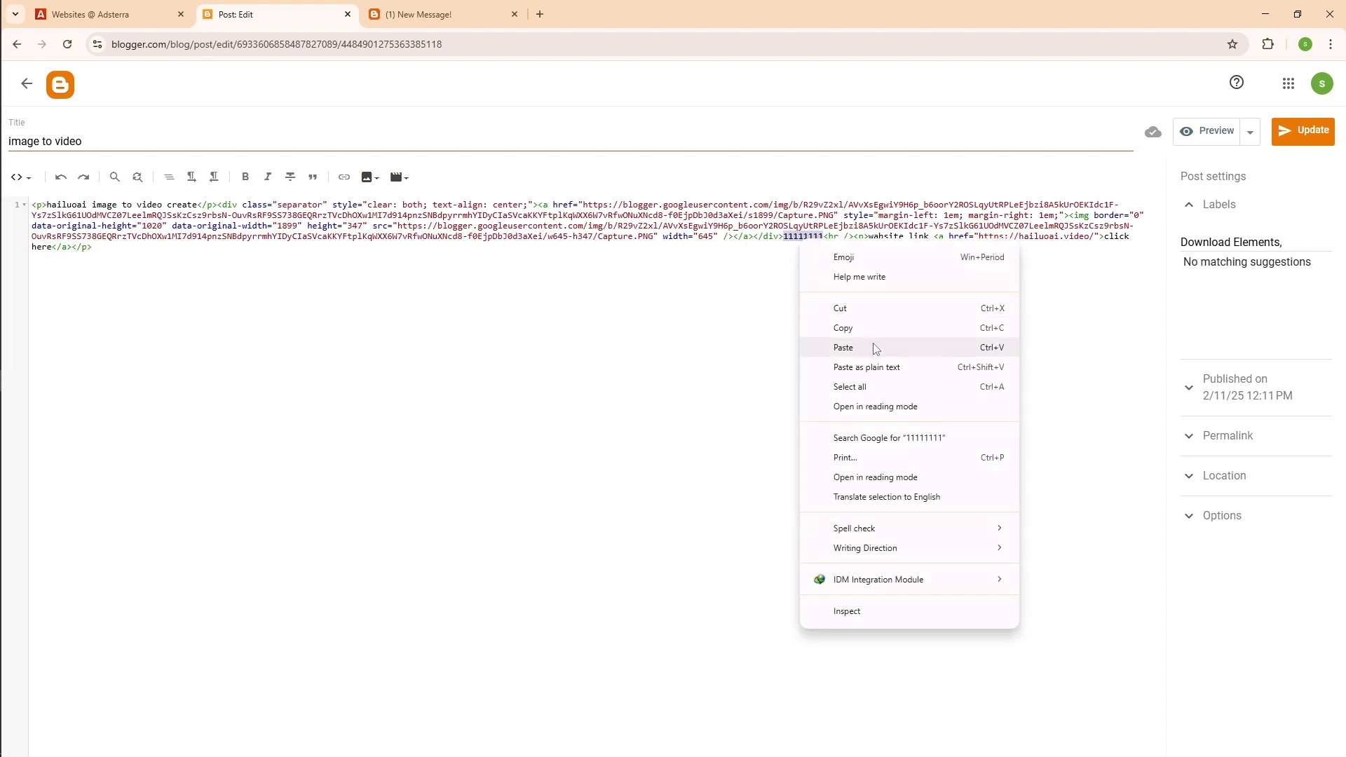
{"action": "left_click", "coordinate": [843, 347]}
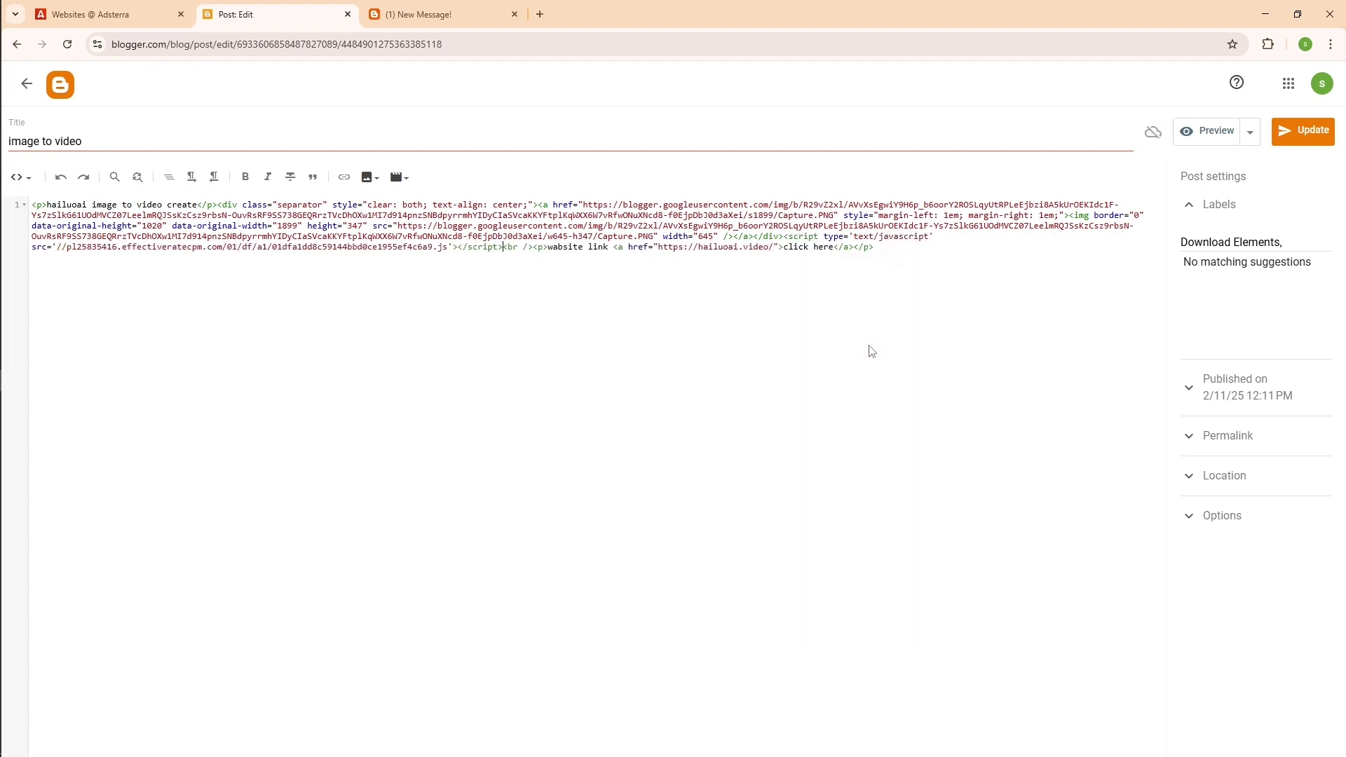
{"action": "left_click", "coordinate": [1307, 130]}
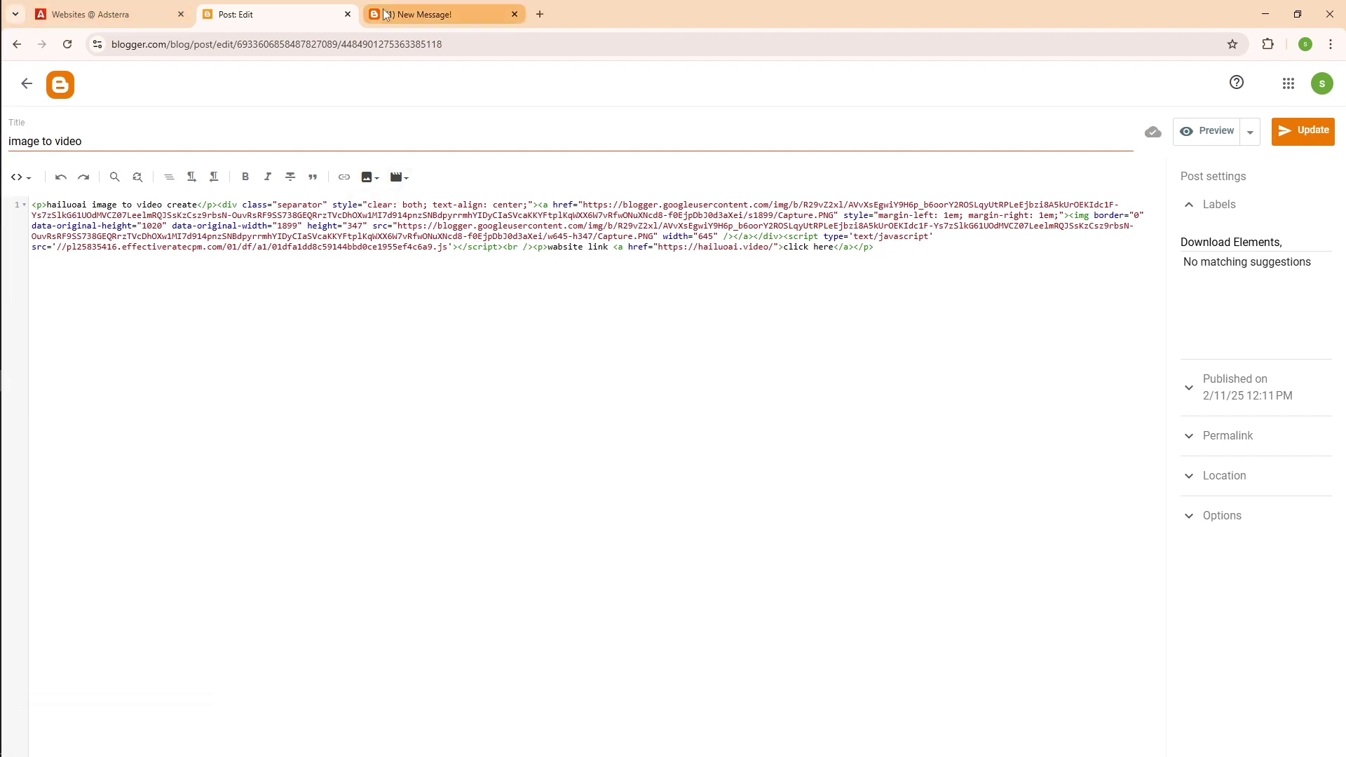
Step: Test the popunder from the "image to video" post on the live blog, dismiss the ad page's sign-up form and look over the page
{"action": "left_click", "coordinate": [409, 13]}
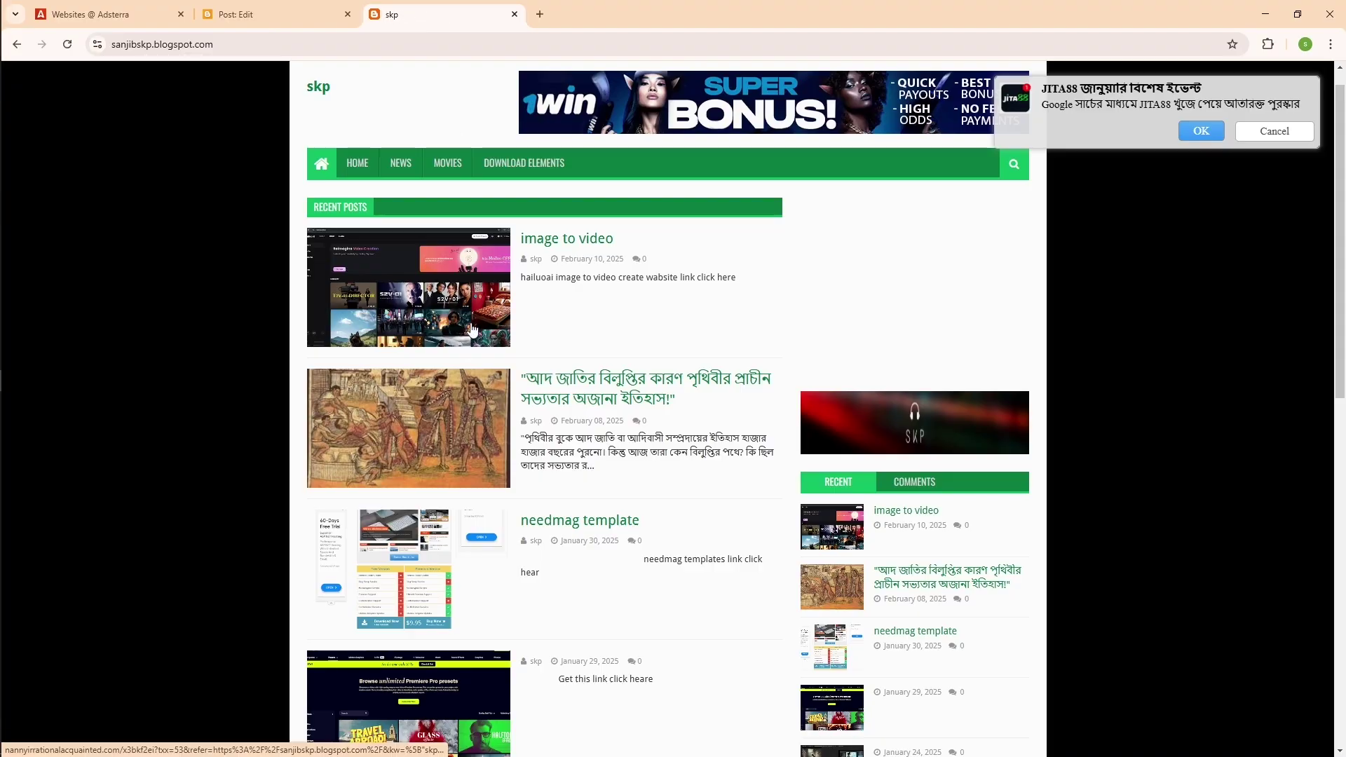
{"action": "left_click", "coordinate": [411, 281]}
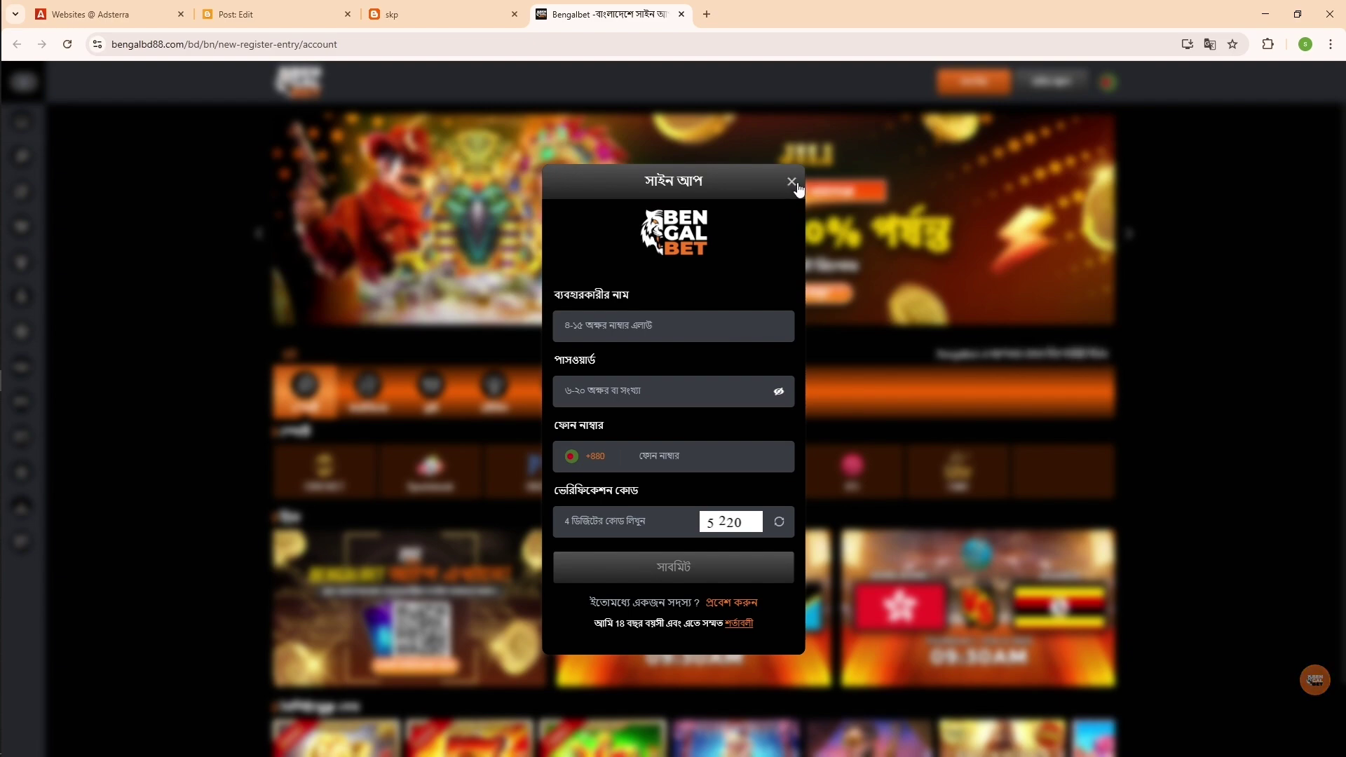
{"action": "left_click", "coordinate": [792, 182]}
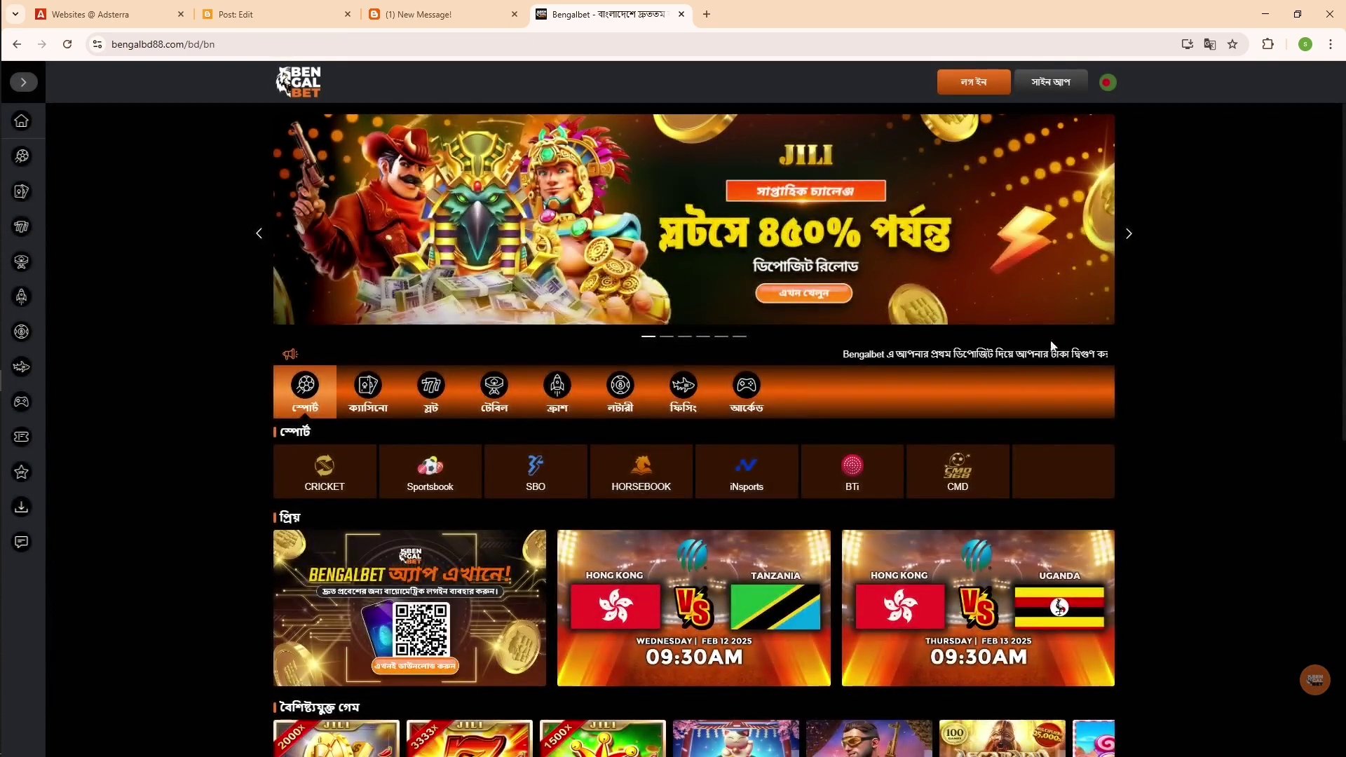
{"action": "scroll", "coordinate": [764, 573], "scroll_direction": "down", "scroll_amount": 2}
{"action": "scroll", "coordinate": [764, 573], "scroll_direction": "up", "scroll_amount": 2}
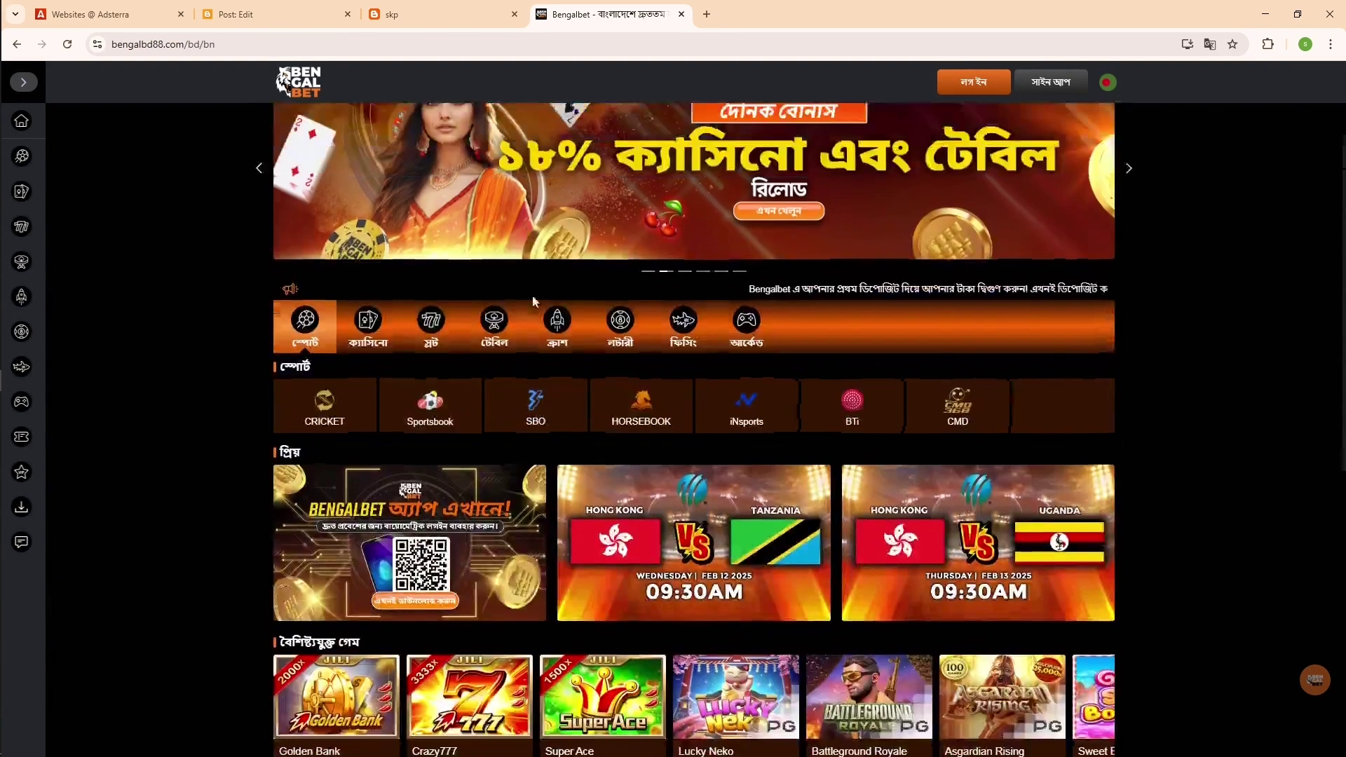
Step: Return to the live blog, trigger the "image to video" post's popunder again and look through the new ad page down to its footer
{"action": "left_click", "coordinate": [221, 8]}
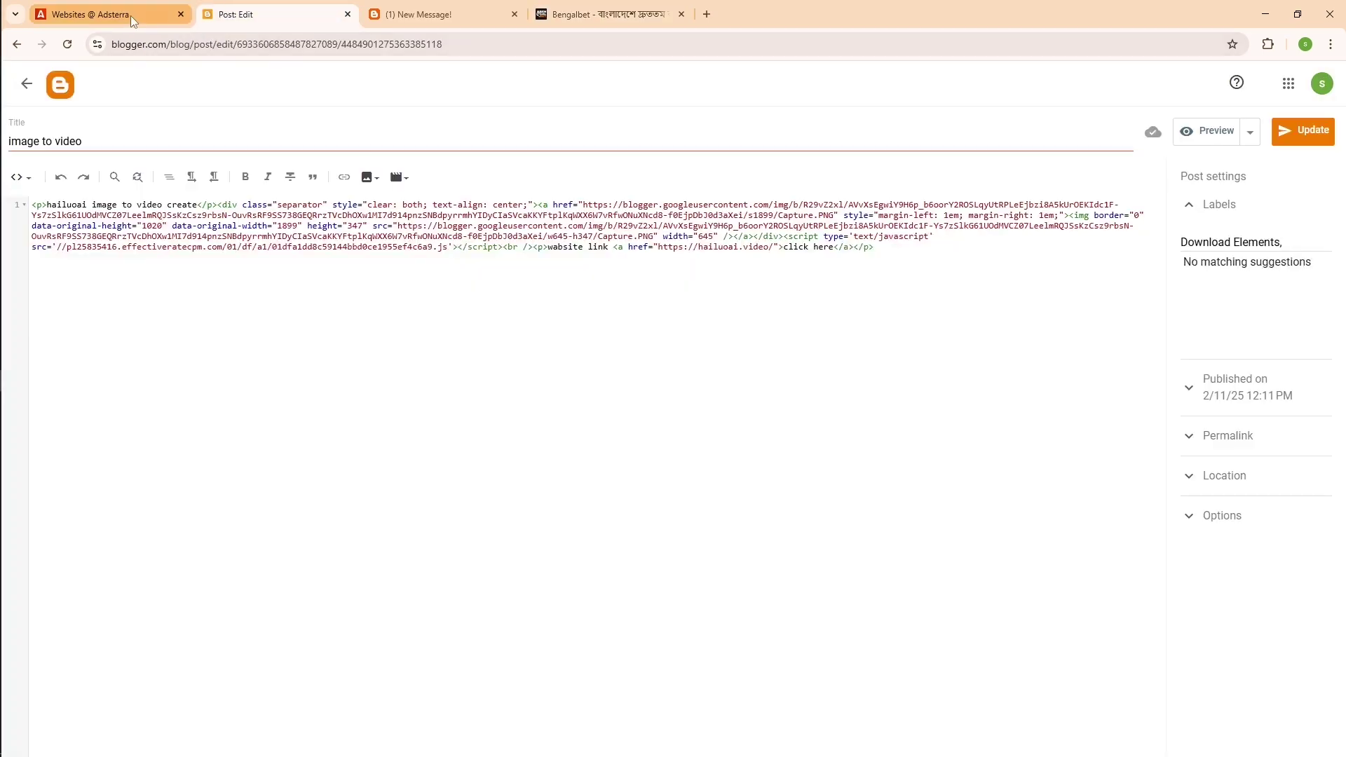
{"action": "left_click", "coordinate": [398, 14]}
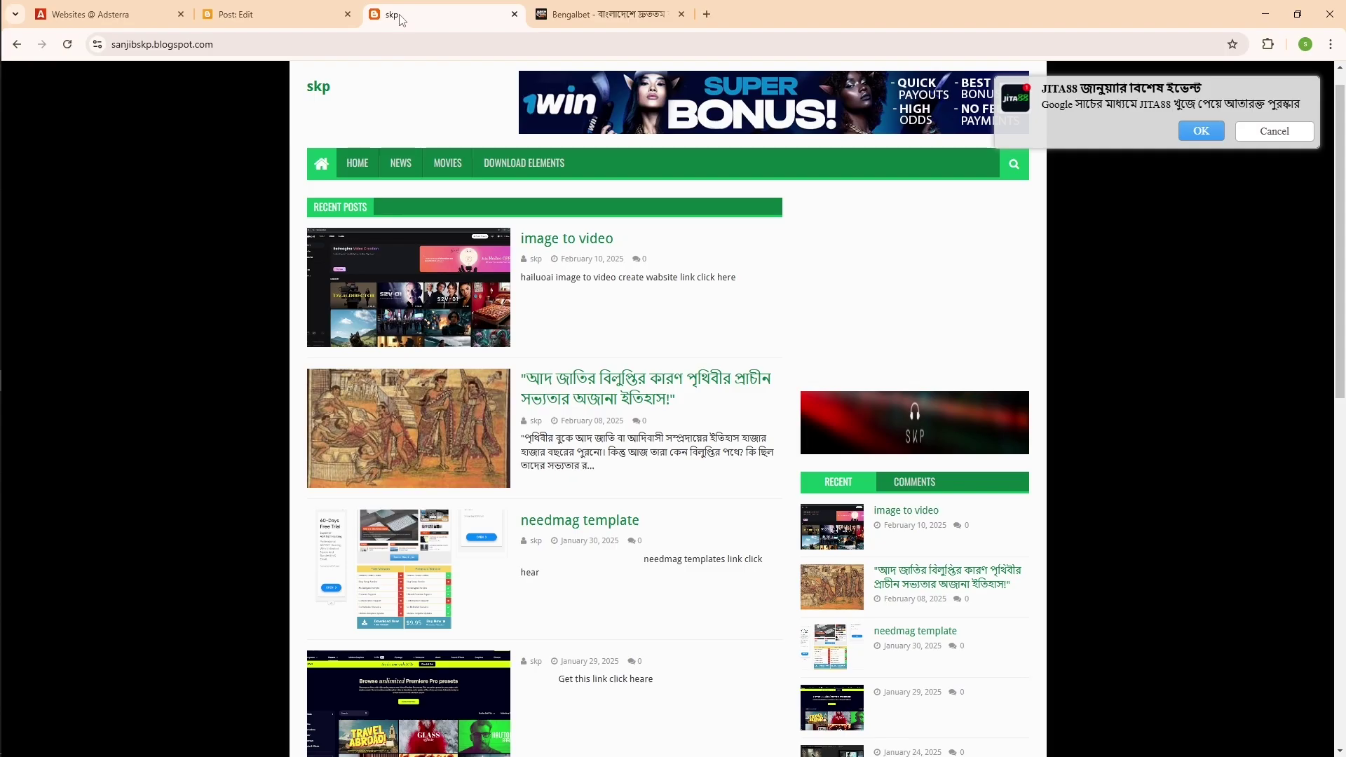
{"action": "left_click", "coordinate": [423, 264]}
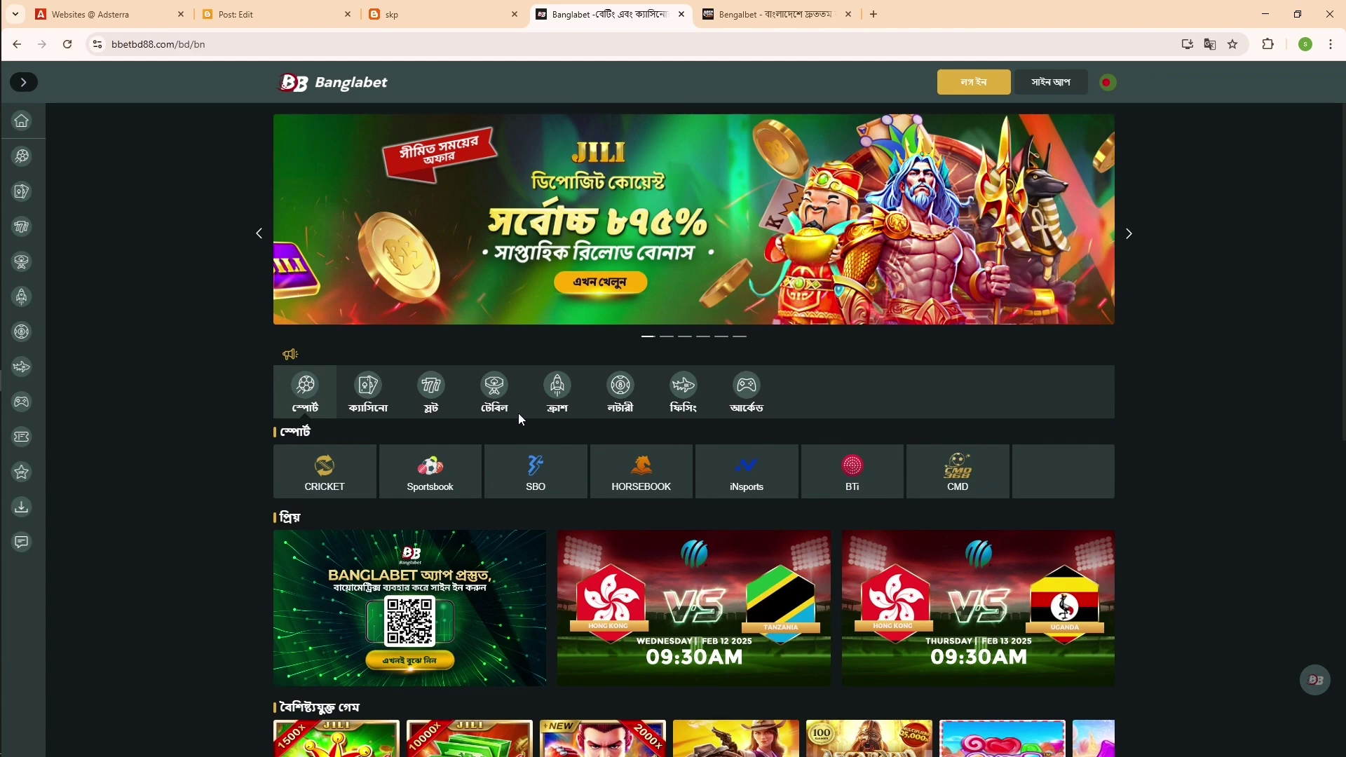
{"action": "scroll", "coordinate": [519, 414], "scroll_direction": "down", "scroll_amount": 6}
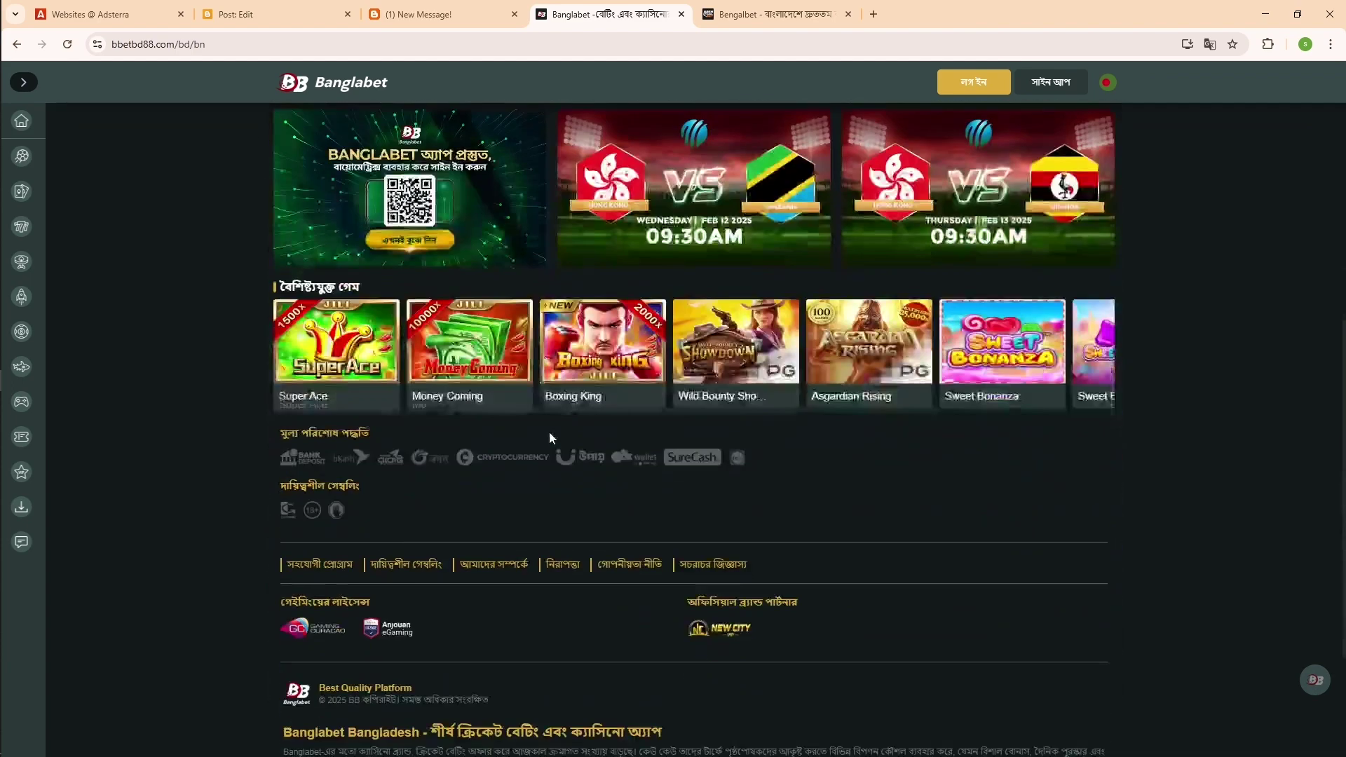
{"action": "scroll", "coordinate": [554, 438], "scroll_direction": "down", "scroll_amount": 3}
{"action": "scroll", "coordinate": [617, 462], "scroll_direction": "up", "scroll_amount": 9}
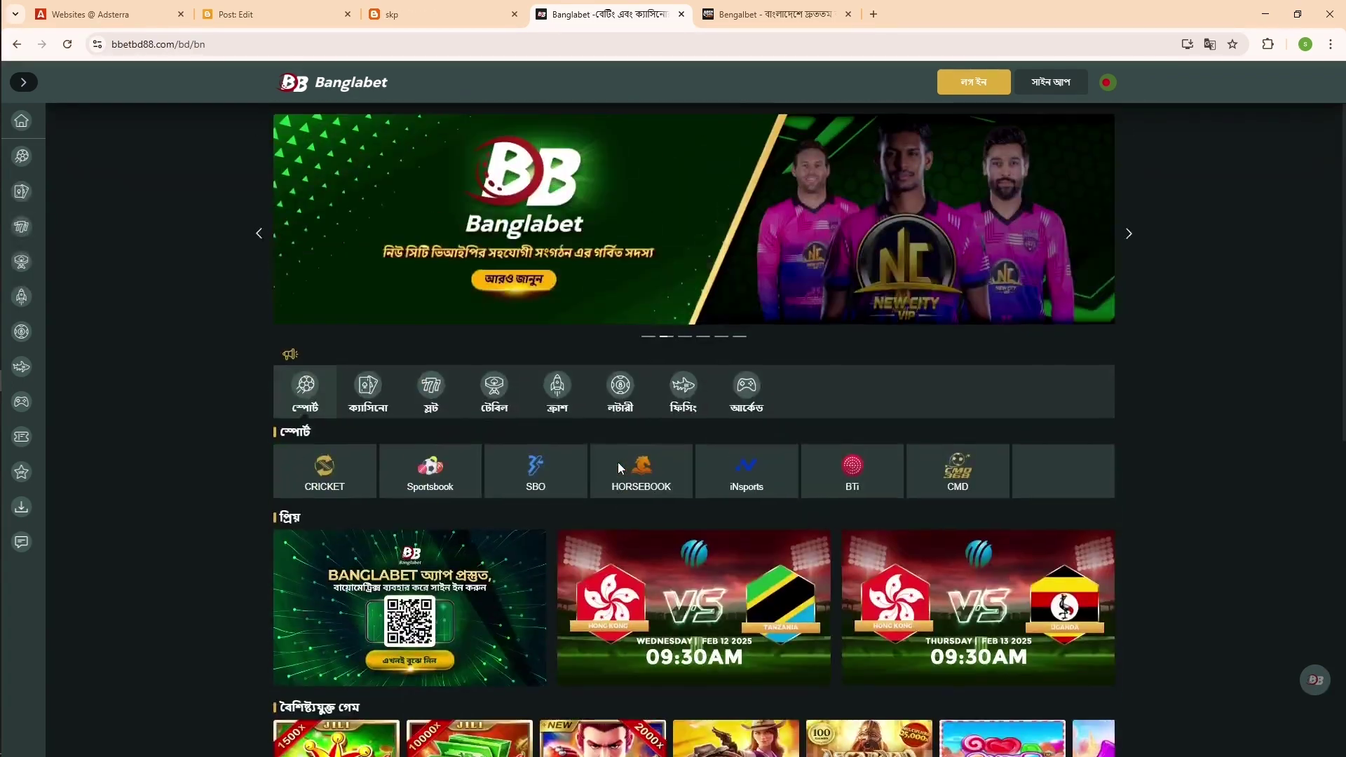